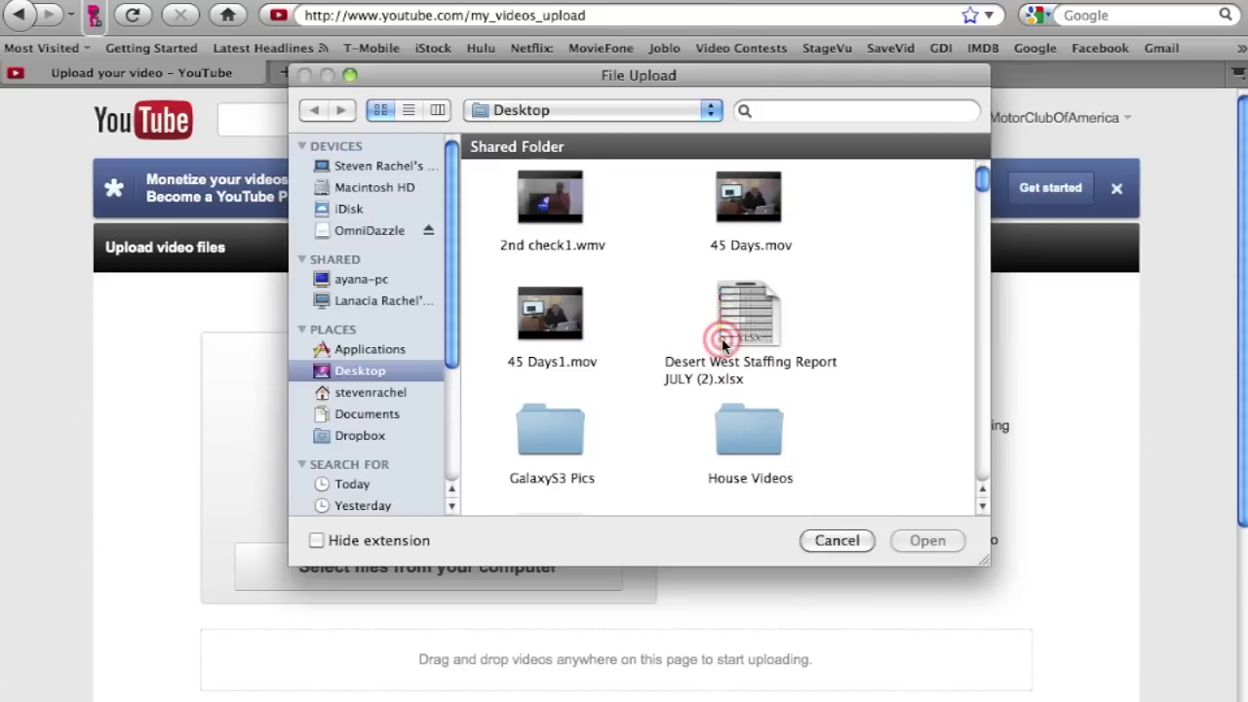
Choose the video file Strip MCA.m4v from the Desktop folder and start uploading it.
{"action": "scroll", "coordinate": [819, 382], "scroll_direction": "down", "scroll_amount": 10}
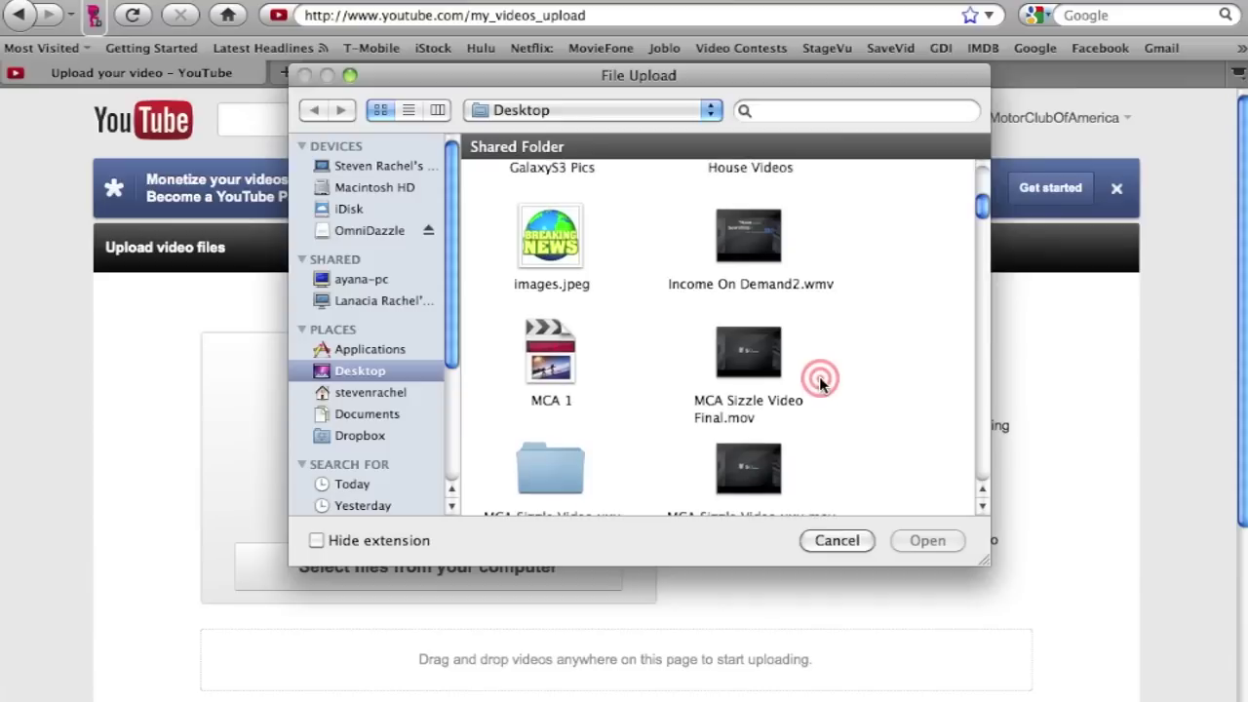
{"action": "scroll", "coordinate": [819, 382], "scroll_direction": "down", "scroll_amount": 10}
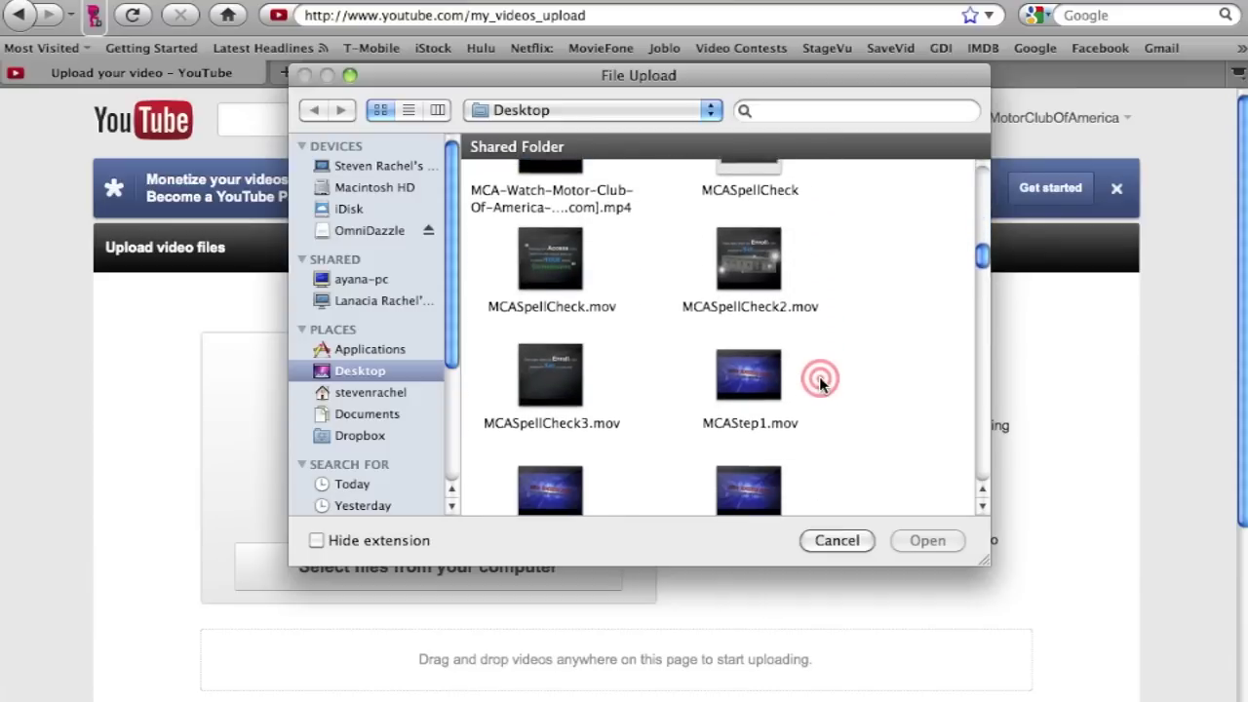
{"action": "scroll", "coordinate": [819, 382], "scroll_direction": "down", "scroll_amount": 10}
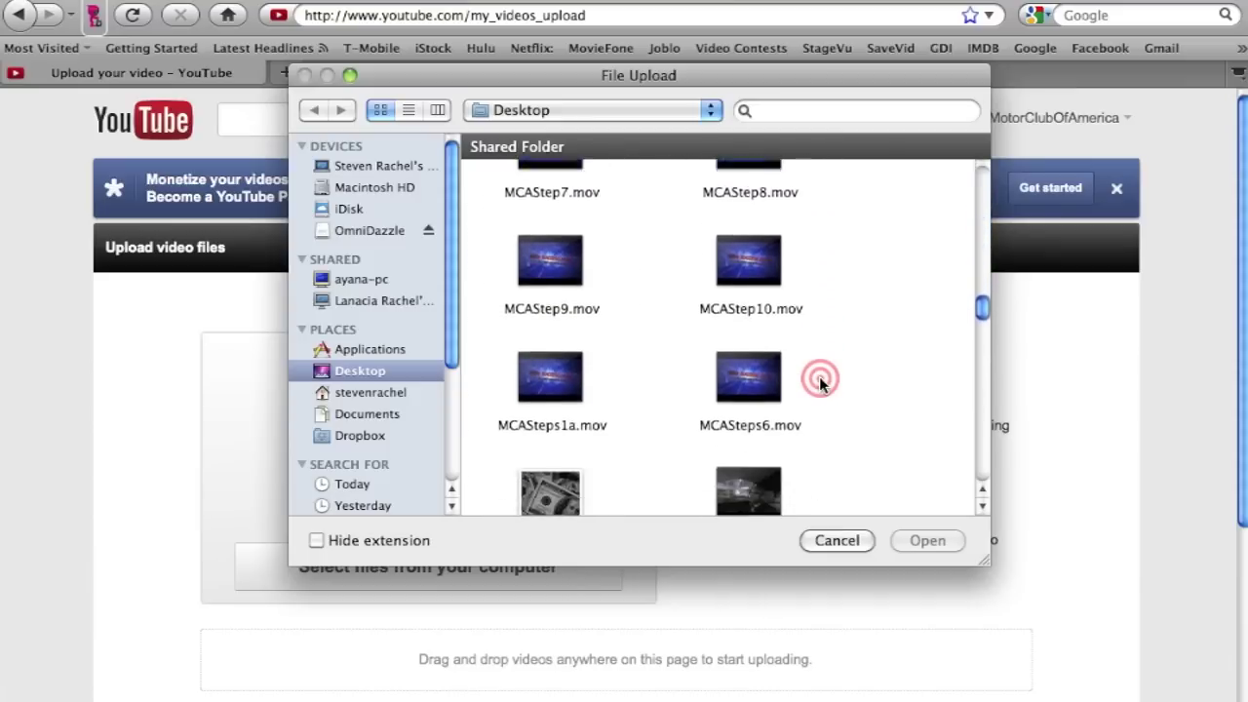
{"action": "scroll", "coordinate": [819, 382], "scroll_direction": "up", "scroll_amount": 2}
{"action": "scroll", "coordinate": [819, 383], "scroll_direction": "down", "scroll_amount": 5}
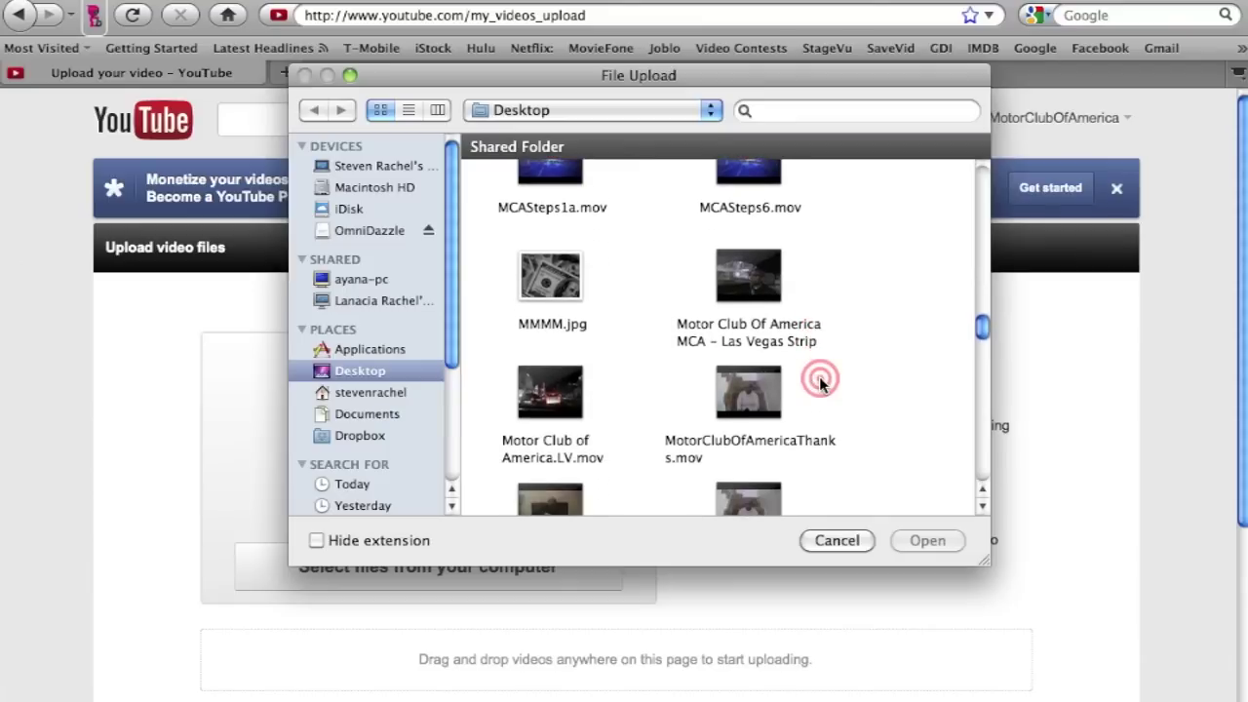
{"action": "scroll", "coordinate": [819, 383], "scroll_direction": "down", "scroll_amount": 10}
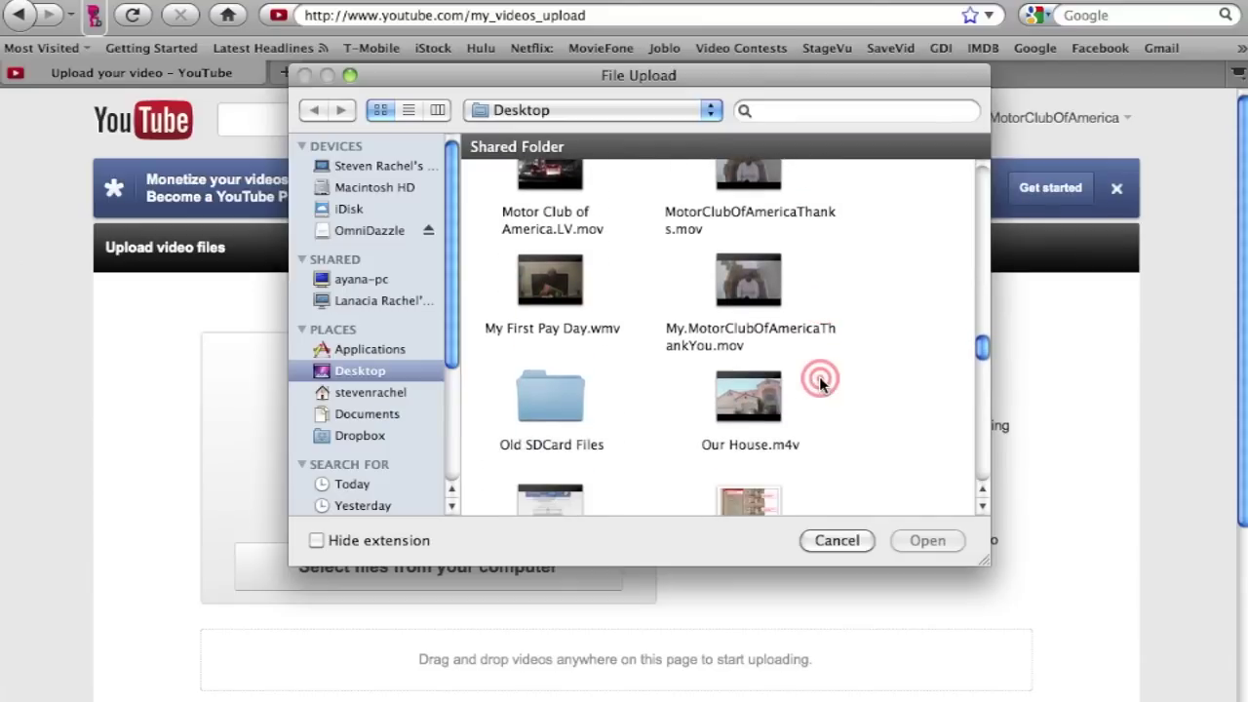
{"action": "scroll", "coordinate": [819, 382], "scroll_direction": "down", "scroll_amount": 8}
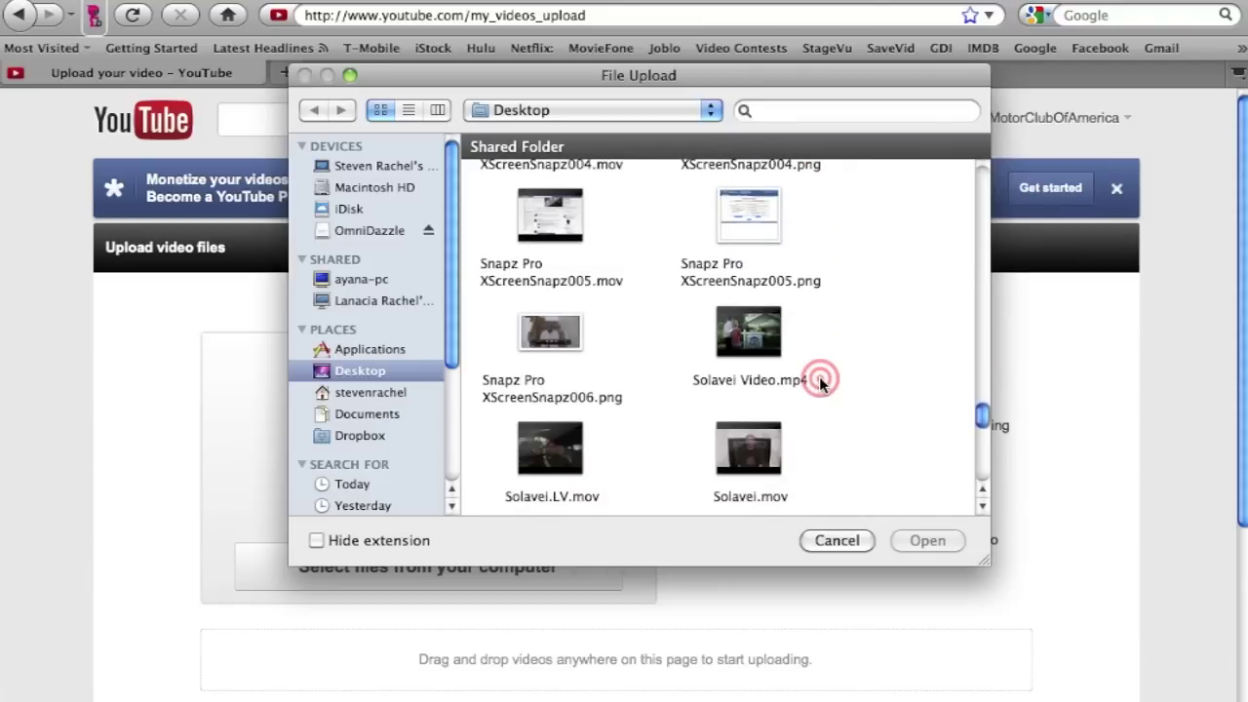
{"action": "scroll", "coordinate": [819, 383], "scroll_direction": "down", "scroll_amount": 2}
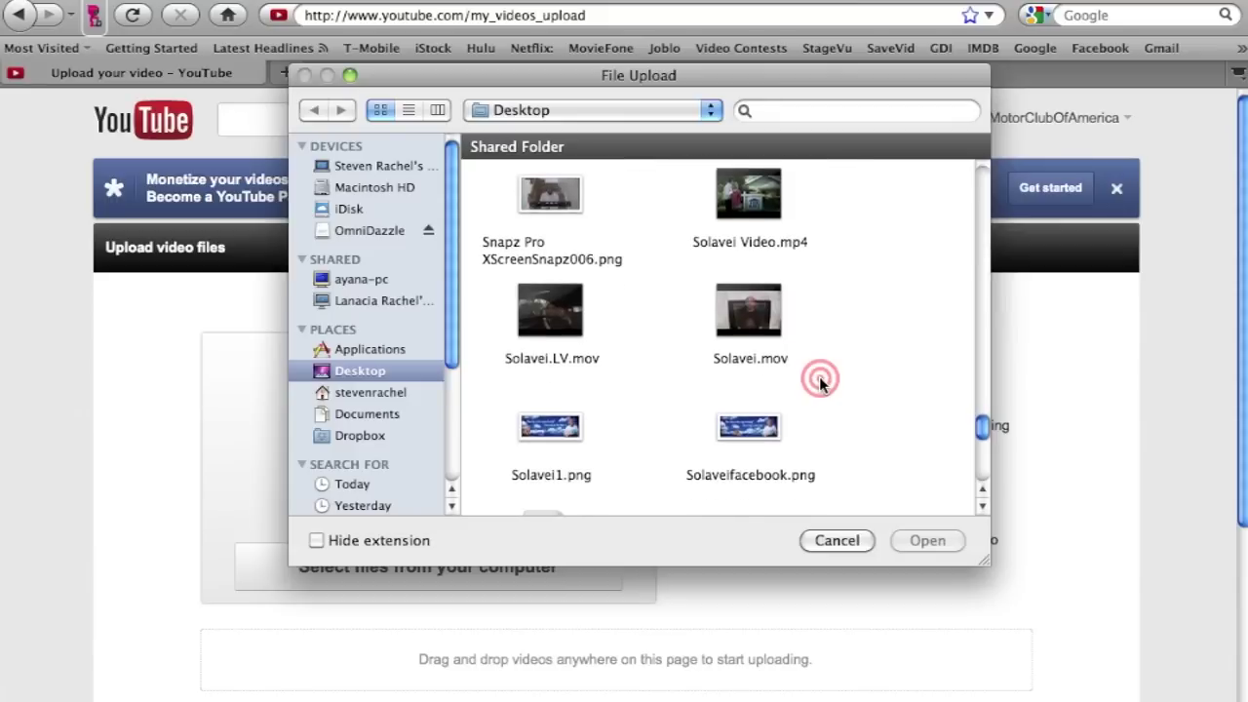
{"action": "left_click", "coordinate": [564, 311]}
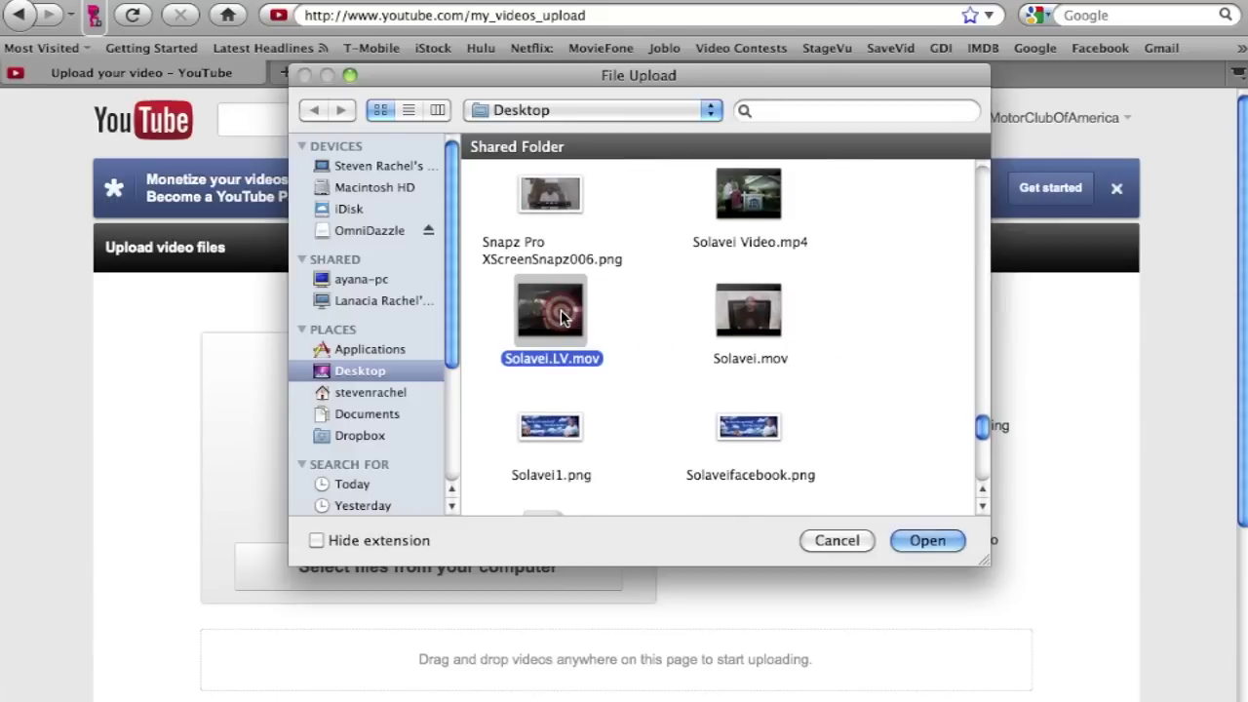
{"action": "left_click", "coordinate": [683, 322]}
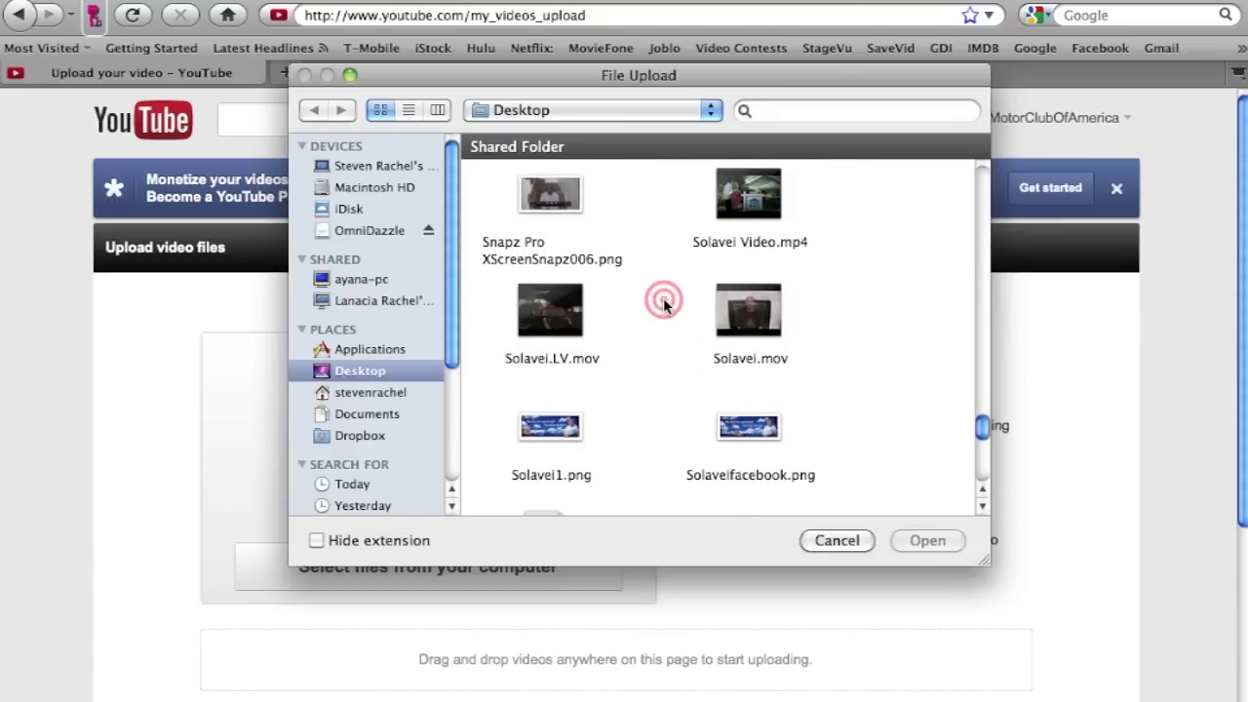
{"action": "scroll", "coordinate": [664, 303], "scroll_direction": "up", "scroll_amount": 3}
{"action": "scroll", "coordinate": [664, 302], "scroll_direction": "up", "scroll_amount": 1}
{"action": "scroll", "coordinate": [663, 302], "scroll_direction": "down", "scroll_amount": 5}
{"action": "scroll", "coordinate": [663, 303], "scroll_direction": "down", "scroll_amount": 1}
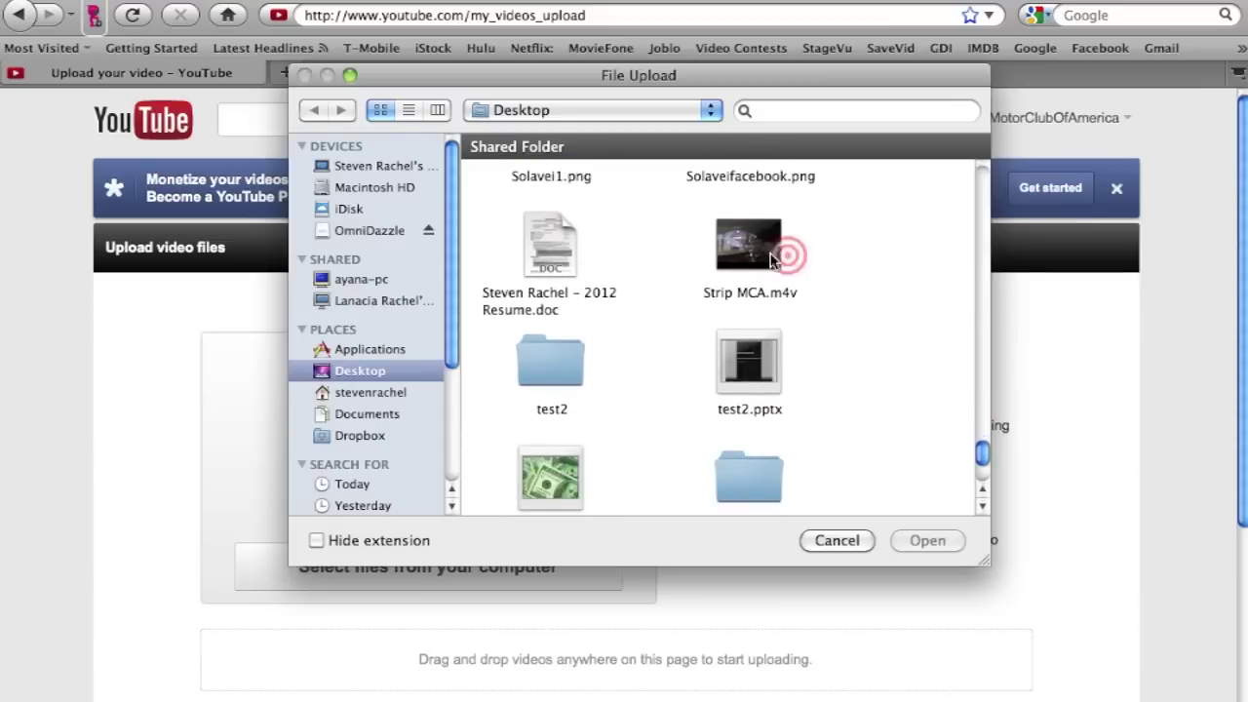
{"action": "left_click", "coordinate": [746, 257]}
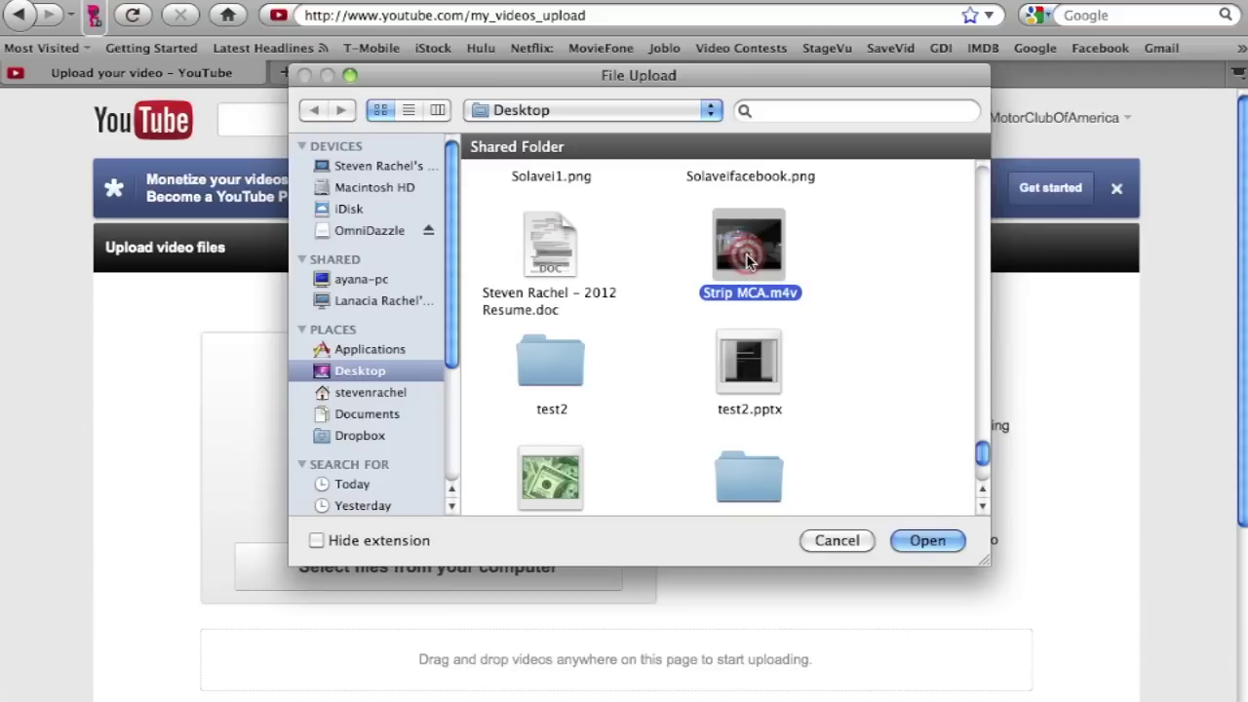
{"action": "left_click", "coordinate": [939, 542]}
{"action": "left_click", "coordinate": [928, 542]}
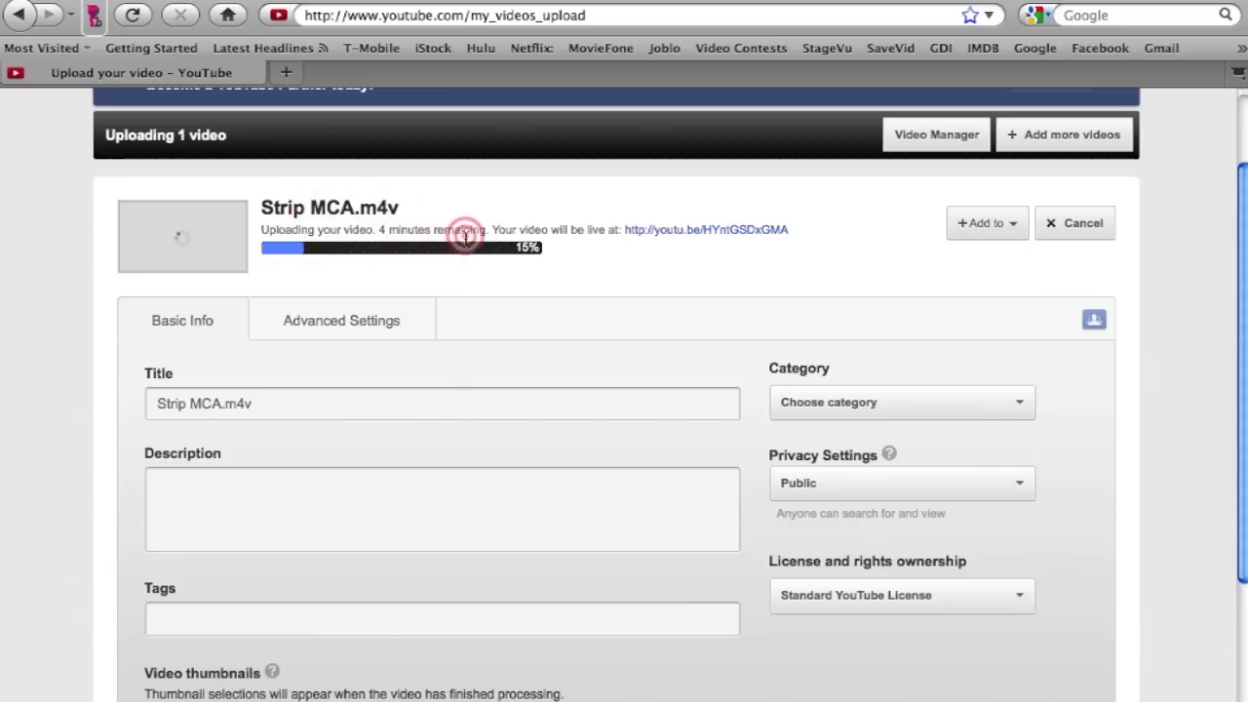
Examine the upload progress and the title, description, tags, category and privacy fields of the video's basic info.
{"action": "scroll", "coordinate": [487, 312], "scroll_direction": "down", "scroll_amount": 3}
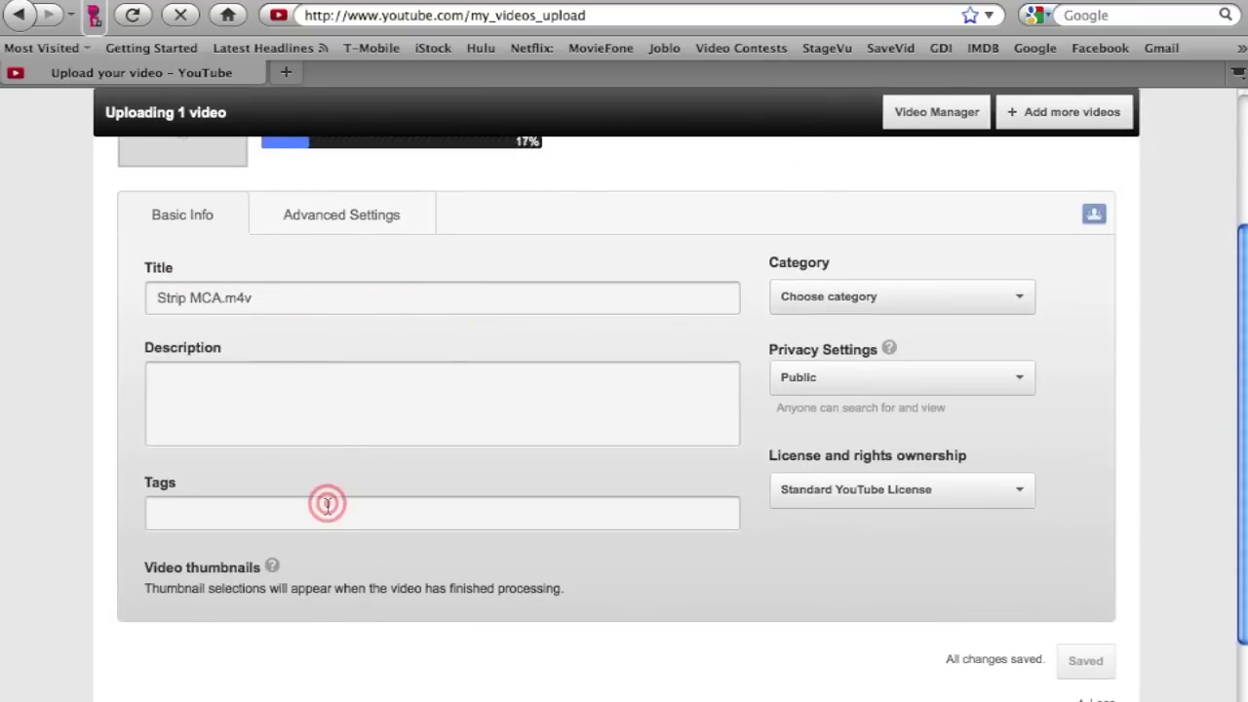
{"action": "scroll", "coordinate": [326, 505], "scroll_direction": "up", "scroll_amount": 3}
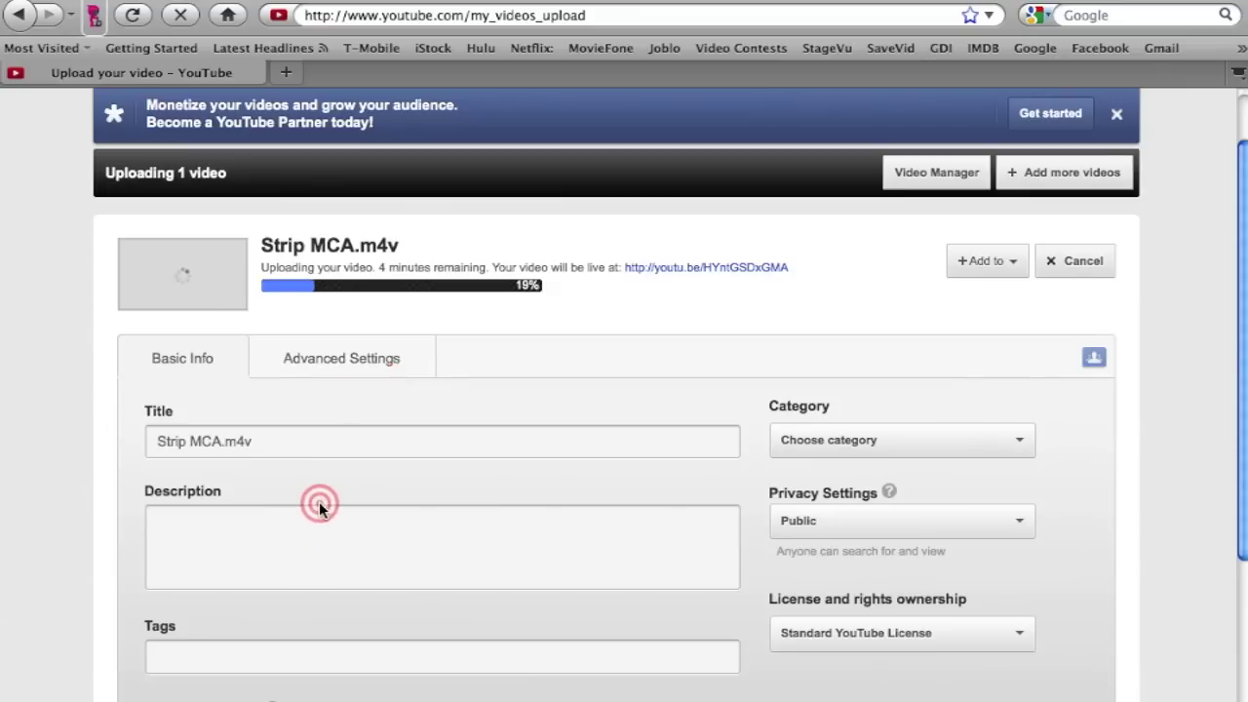
{"action": "scroll", "coordinate": [320, 505], "scroll_direction": "down", "scroll_amount": 1}
{"action": "scroll", "coordinate": [320, 505], "scroll_direction": "down", "scroll_amount": 2}
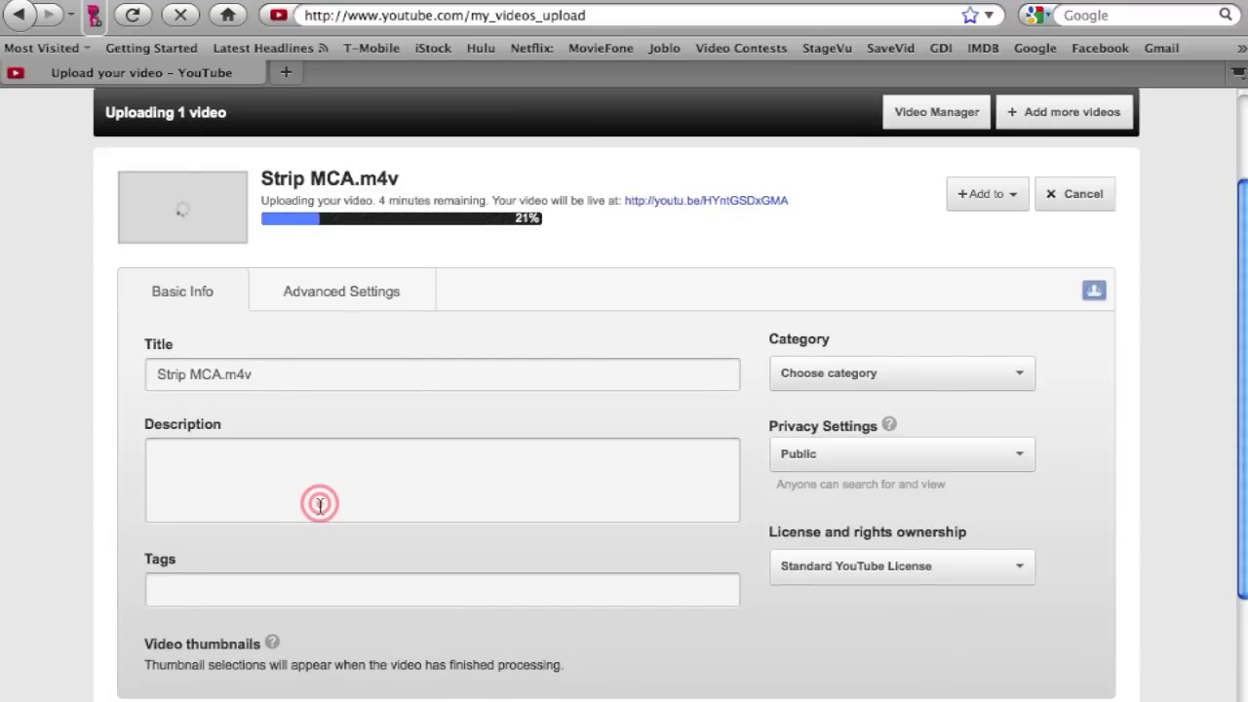
{"action": "scroll", "coordinate": [320, 504], "scroll_direction": "down", "scroll_amount": 3}
{"action": "scroll", "coordinate": [320, 505], "scroll_direction": "up", "scroll_amount": 3}
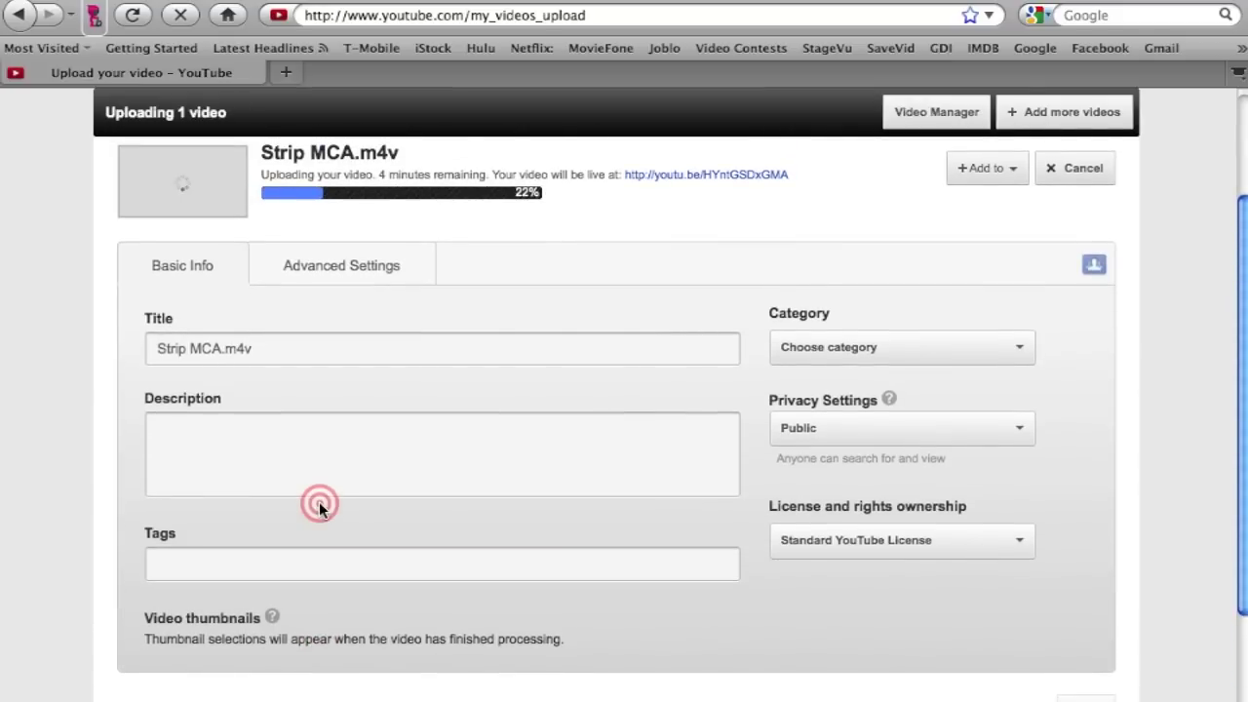
{"action": "scroll", "coordinate": [320, 505], "scroll_direction": "up", "scroll_amount": 1}
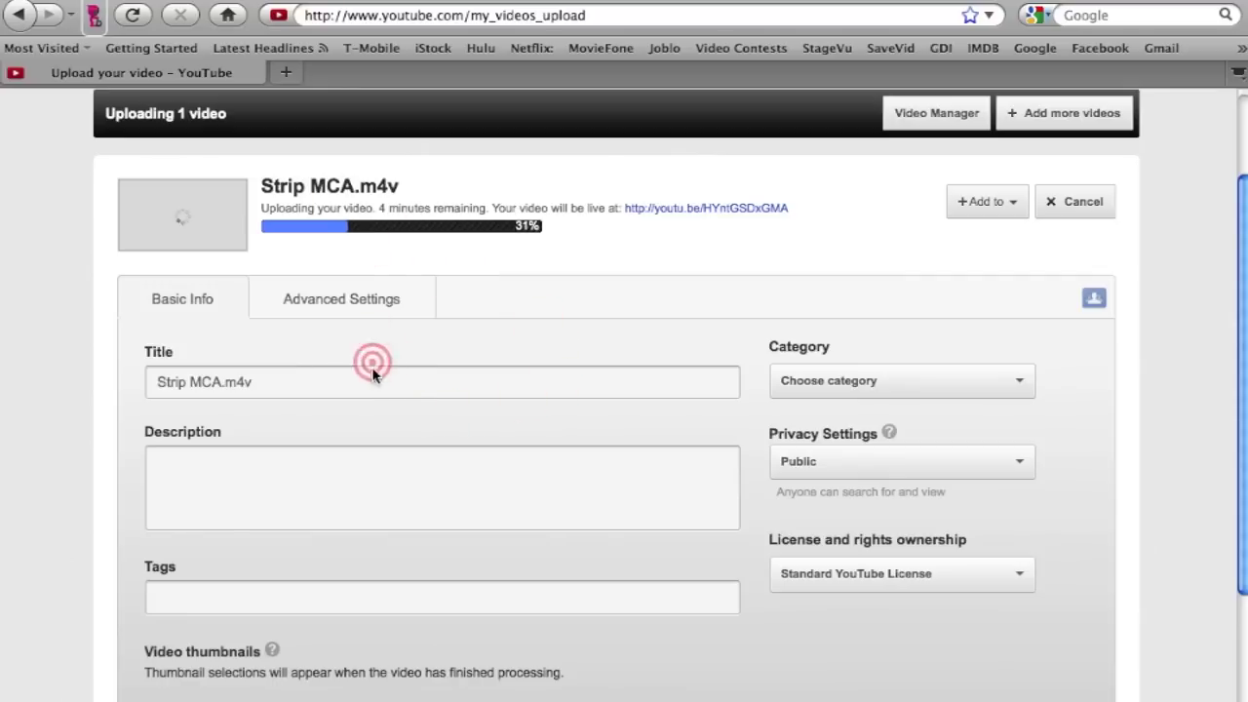
Replace the video's default title with "Motor Club of America - MCA".
{"action": "triple_click", "coordinate": [271, 381]}
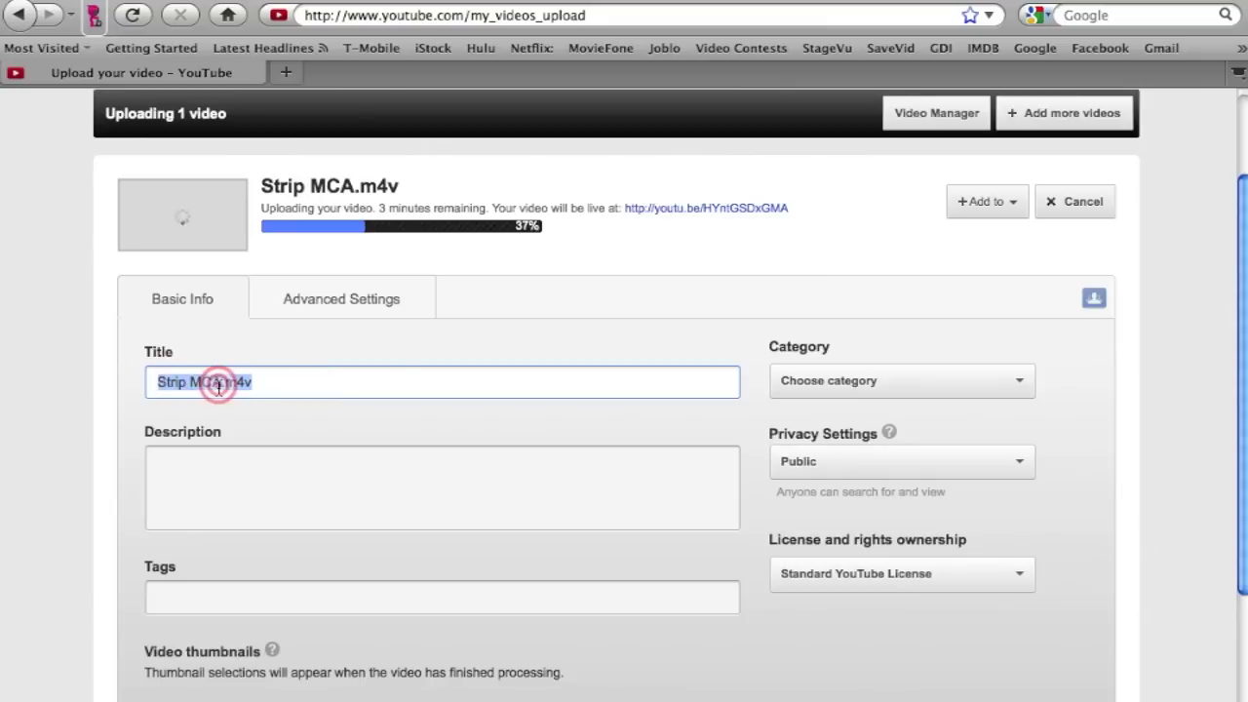
{"action": "type", "text": "Motor"}
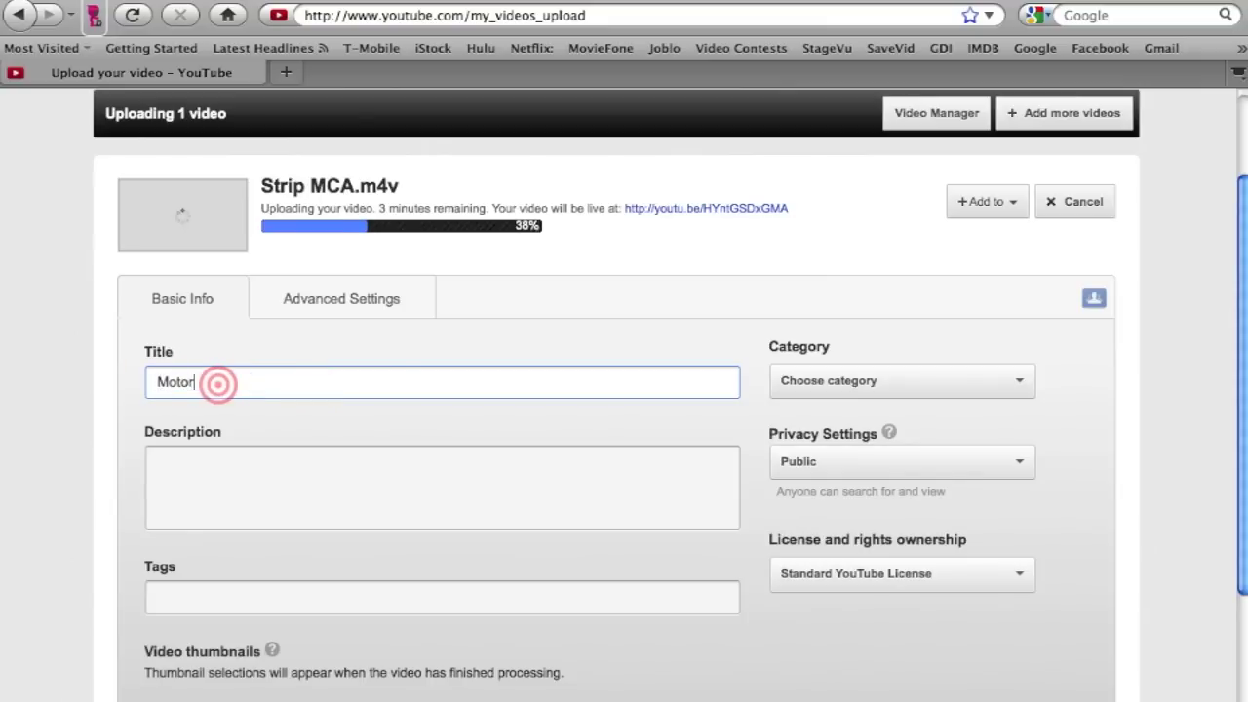
{"action": "type", "text": " Club of America"}
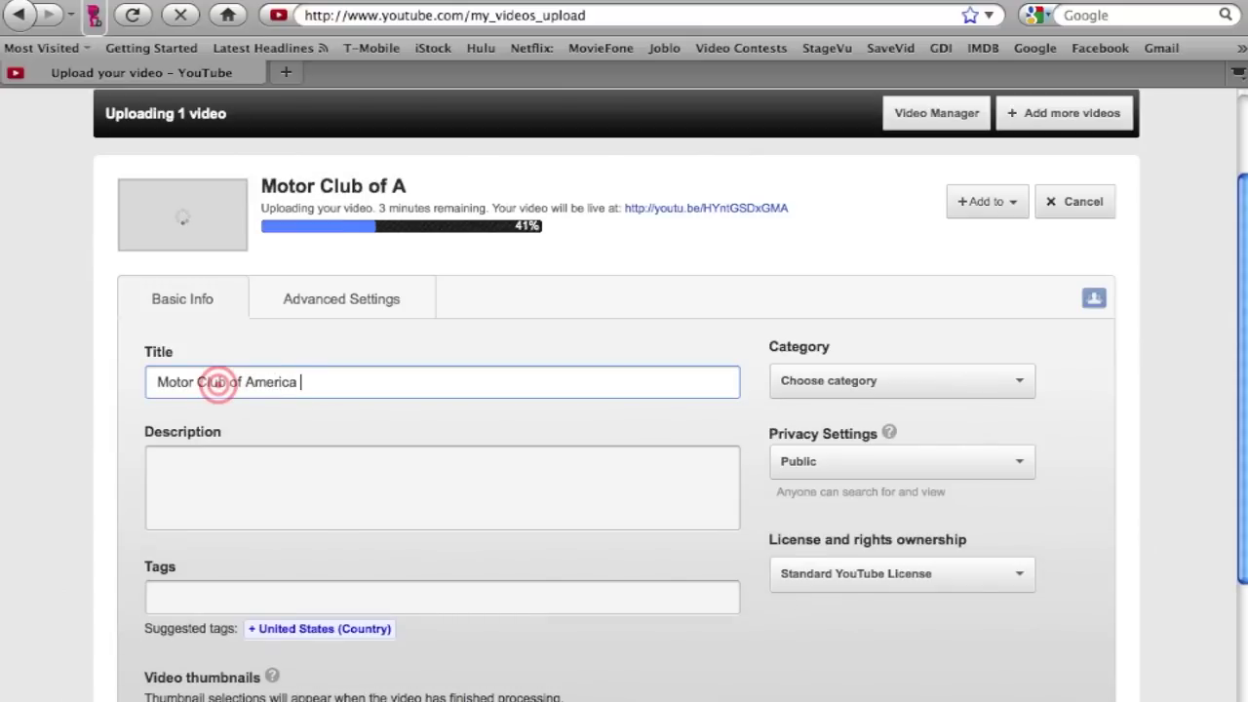
{"action": "type", "text": " ("}
{"action": "key", "text": "BackSpace"}
{"action": "type", "text": "-"}
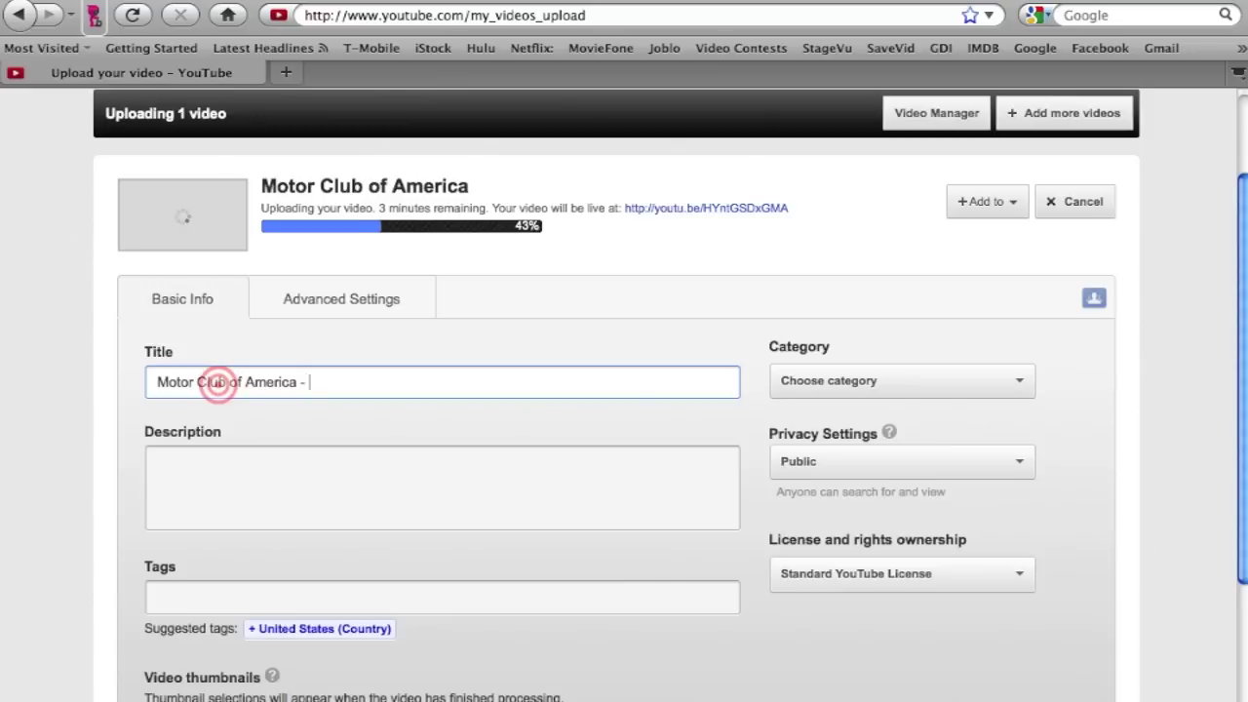
{"action": "type", "text": " MCA"}
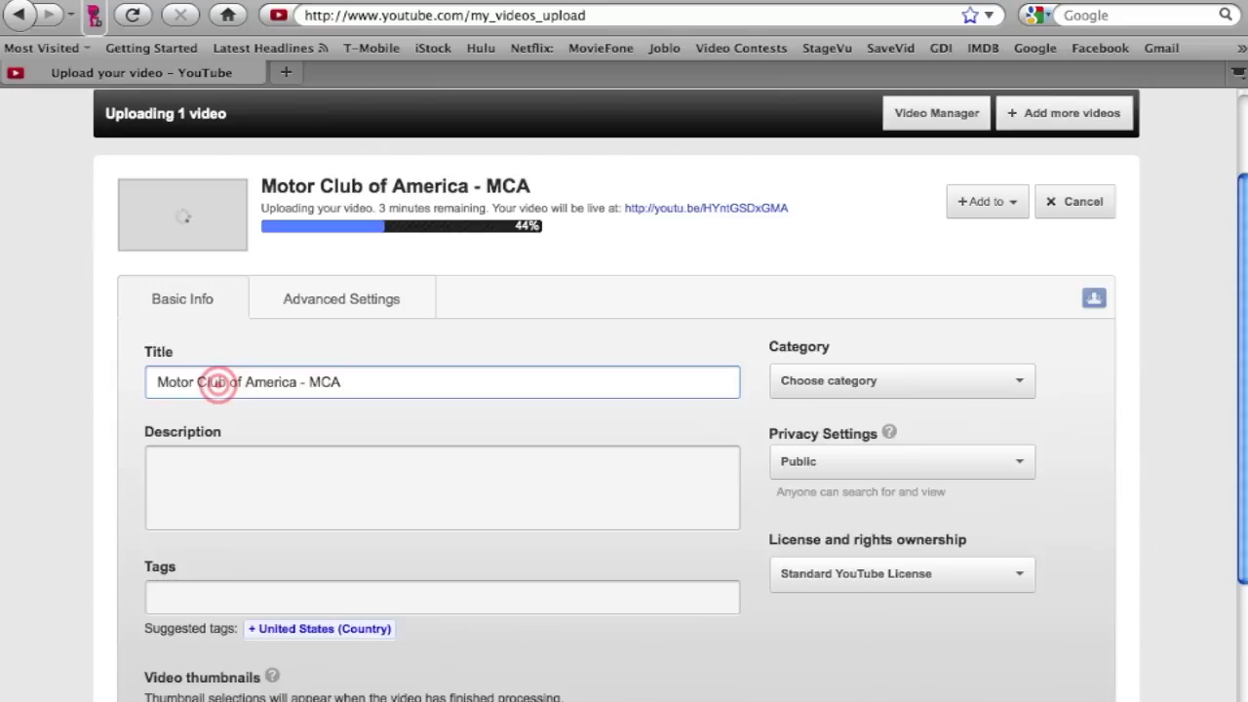
{"action": "type", "text": " (My though"}
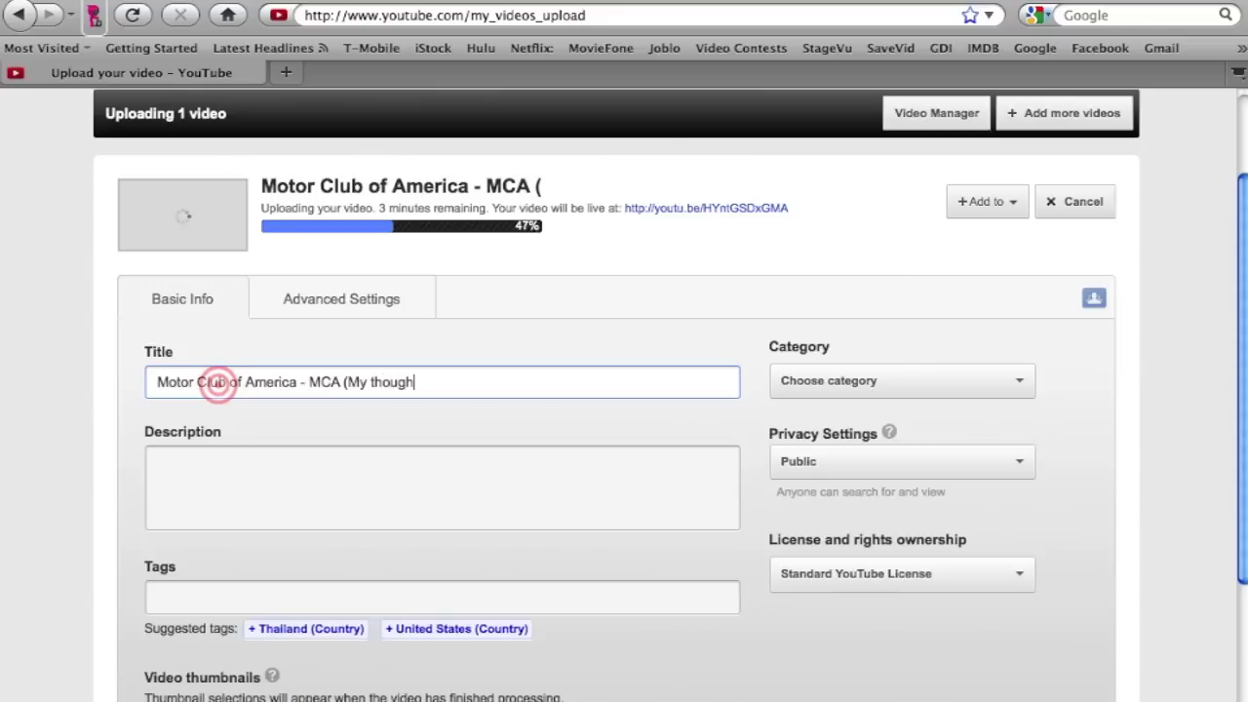
{"action": "type", "text": "ts on t"}
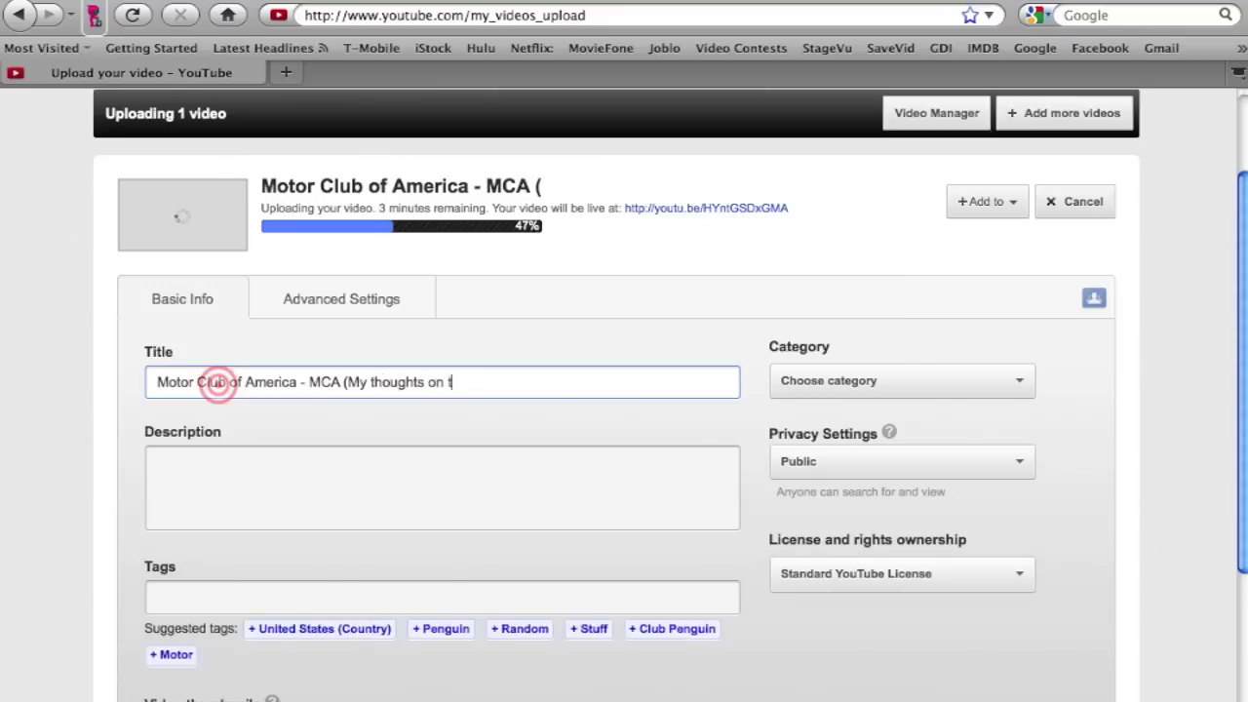
{"action": "type", "text": "he Las V"}
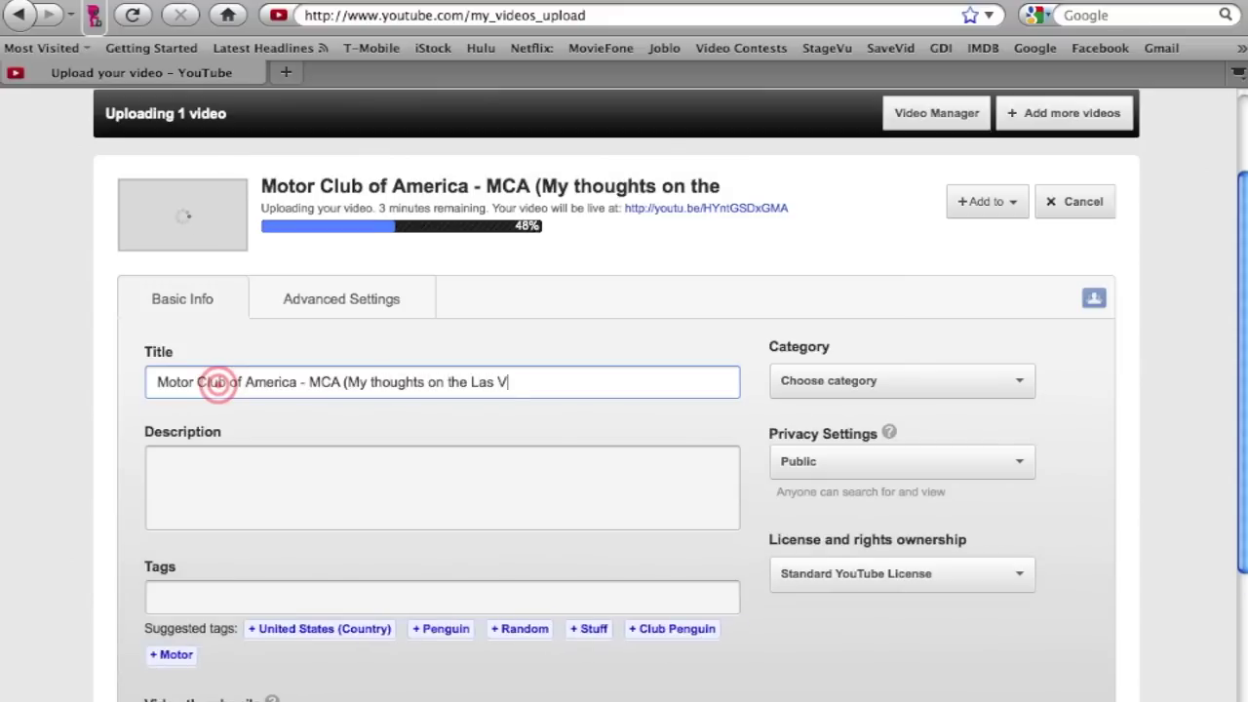
{"action": "type", "text": "egas Strip"}
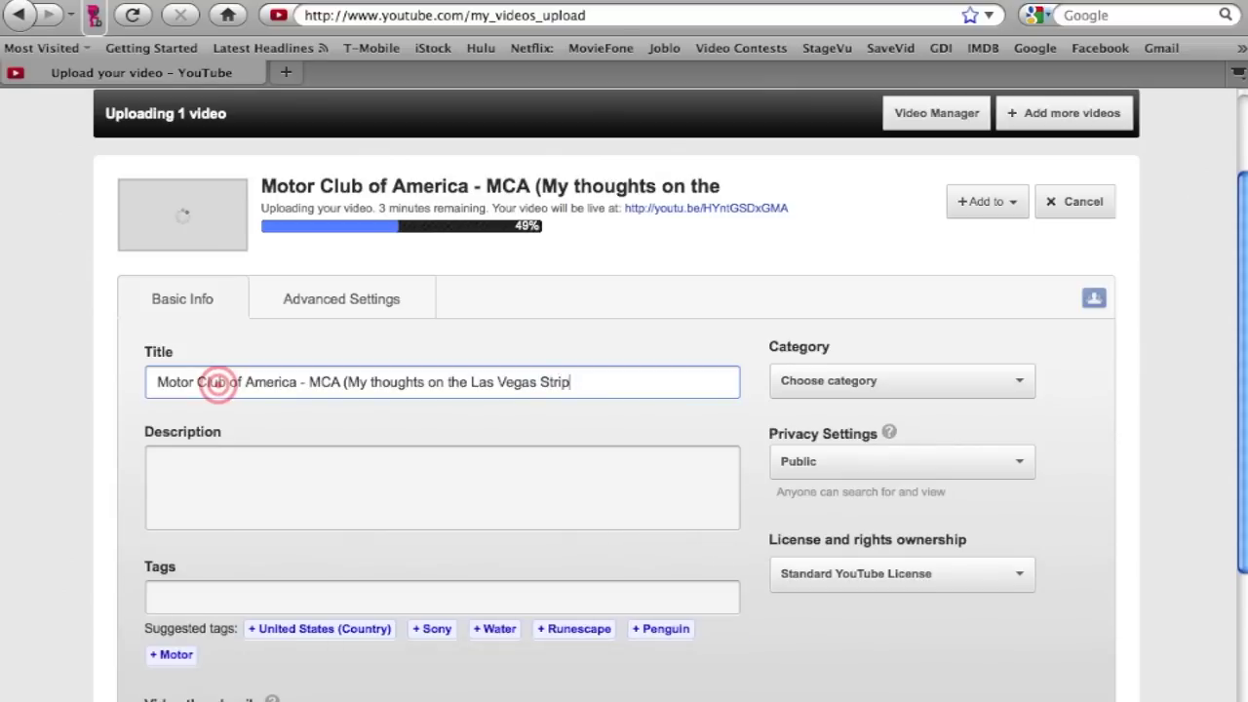
{"action": "type", "text": ")"}
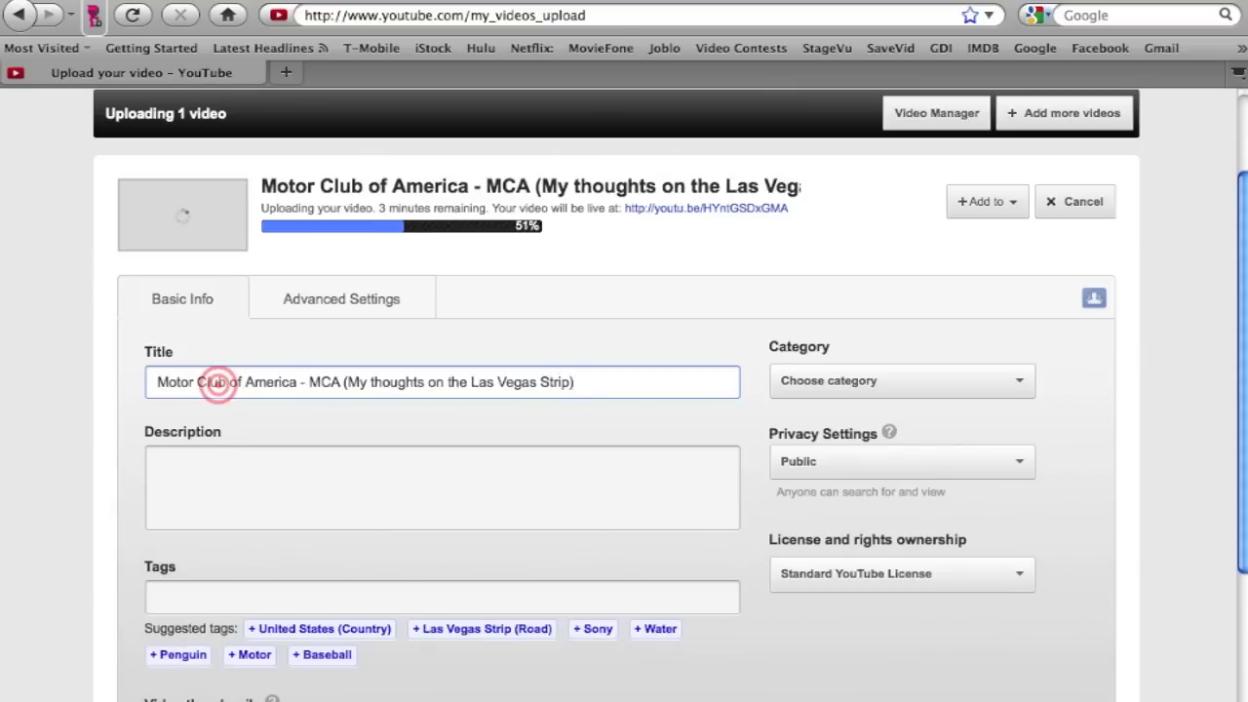
{"action": "key", "text": "BackSpace"}
{"action": "key", "text": "BackSpace"}
{"action": "key", "text": "BackSpace"}
{"action": "key", "text": "BackSpace"}
{"action": "key", "text": "BackSpace"}
{"action": "key", "text": "BackSpace"}
{"action": "key", "text": "BackSpace"}
{"action": "key", "text": "BackSpace"}
{"action": "key", "text": "BackSpace"}
{"action": "key", "text": "BackSpace"}
{"action": "key", "text": "BackSpace"}
{"action": "key", "text": "BackSpace"}
{"action": "key", "text": "BackSpace"}
{"action": "key", "text": "BackSpace"}
{"action": "key", "text": "BackSpace"}
{"action": "key", "text": "BackSpace"}
{"action": "key", "text": "BackSpace"}
{"action": "key", "text": "BackSpace"}
{"action": "key", "text": "BackSpace"}
{"action": "key", "text": "BackSpace"}
{"action": "key", "text": "BackSpace"}
{"action": "key", "text": "BackSpace"}
{"action": "key", "text": "BackSpace"}
{"action": "key", "text": "BackSpace"}
{"action": "key", "text": "BackSpace"}
{"action": "key", "text": "BackSpace"}
{"action": "key", "text": "BackSpace"}
{"action": "key", "text": "BackSpace"}
{"action": "key", "text": "BackSpace"}
{"action": "key", "text": "BackSpace"}
{"action": "key", "text": "BackSpace"}
{"action": "key", "text": "BackSpace"}
{"action": "key", "text": "BackSpace"}
{"action": "key", "text": "BackSpace"}
{"action": "key", "text": "BackSpace"}
{"action": "key", "text": "BackSpace"}
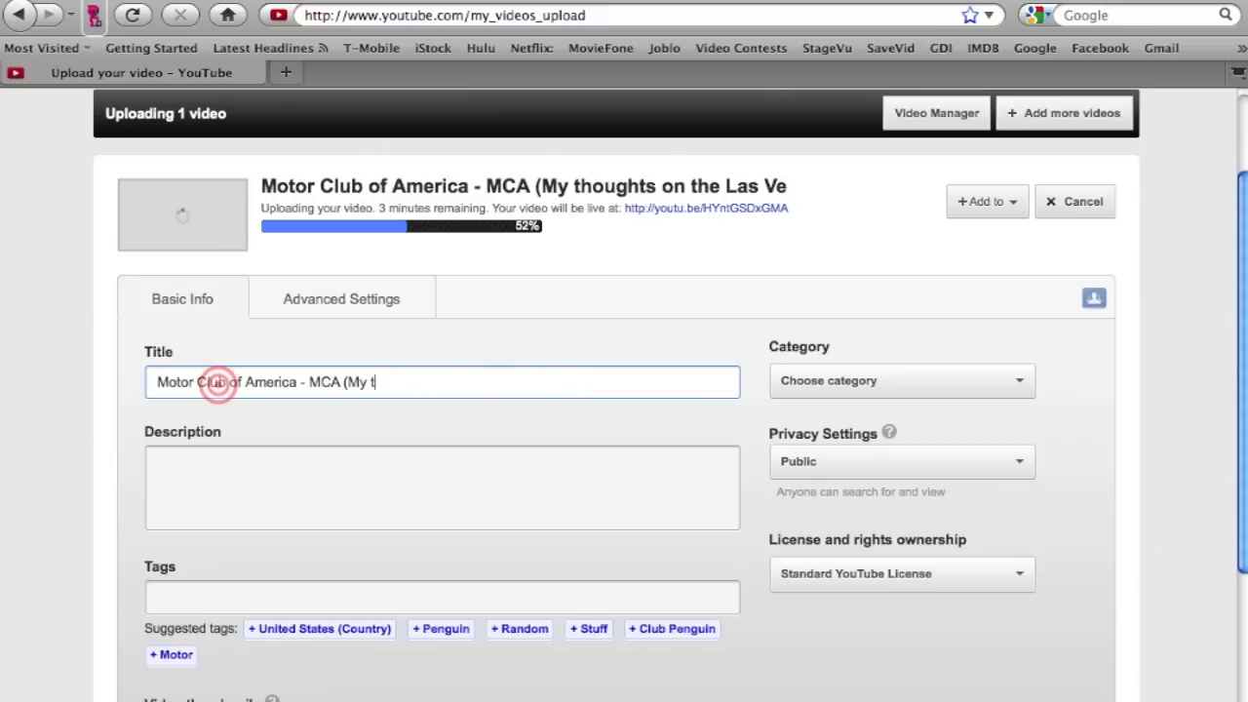
{"action": "key", "text": "BackSpace"}
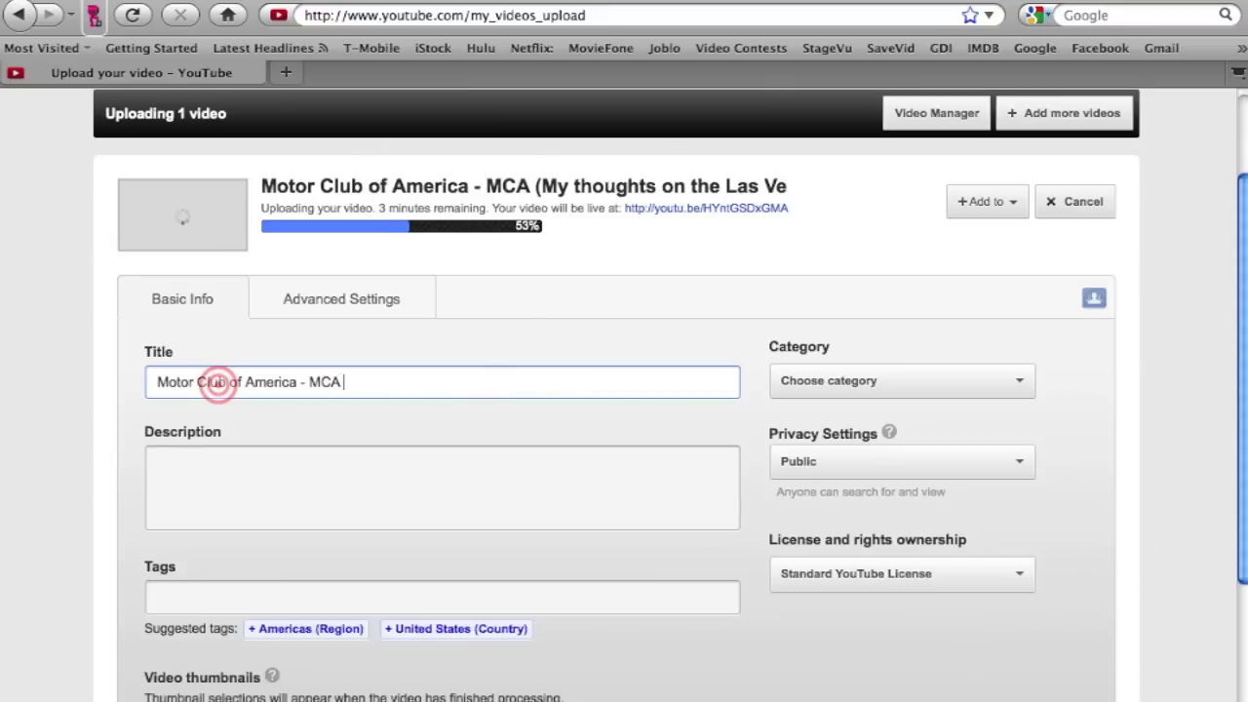
Extend the video title after "MCA" with "- This business really pays!".
{"action": "type", "text": "- "}
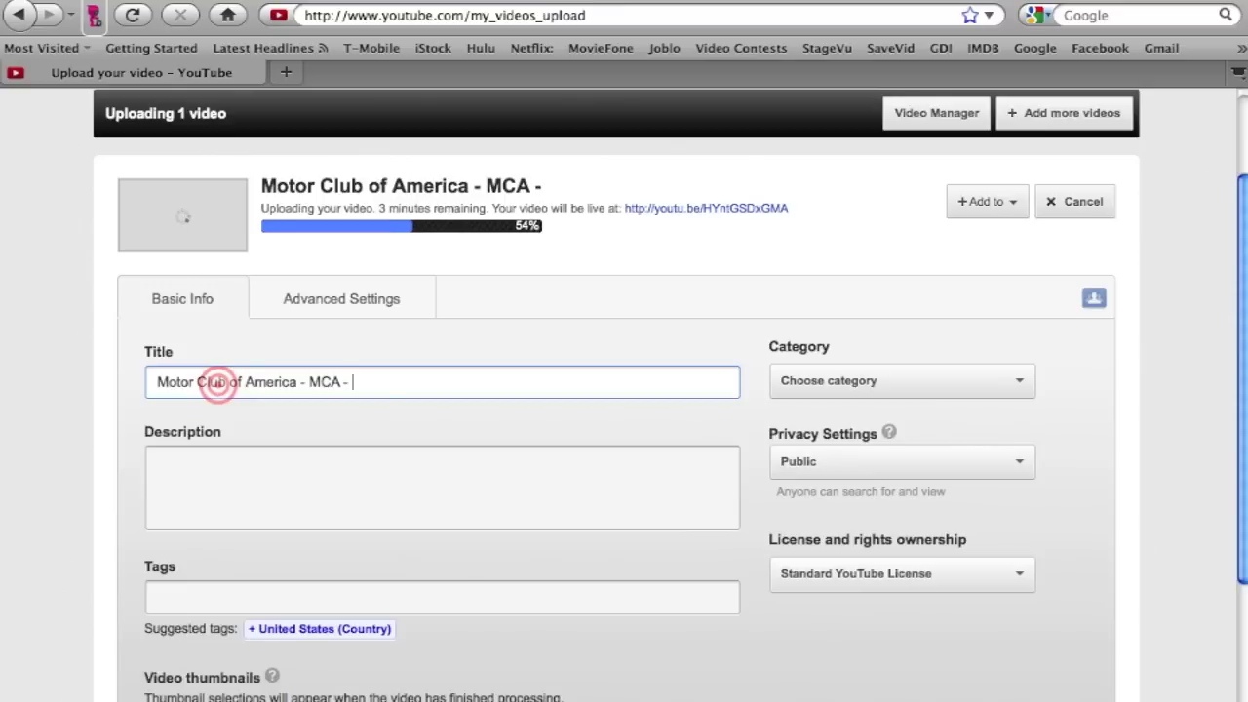
{"action": "type", "text": "This business reall"}
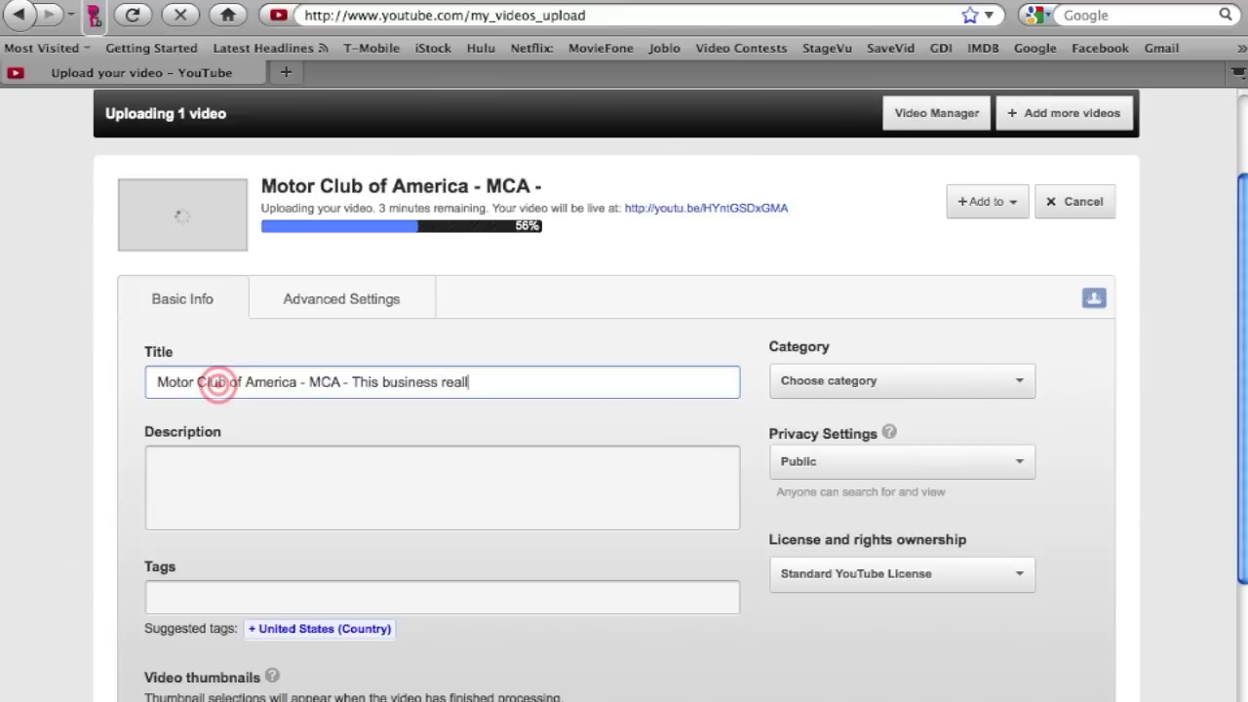
{"action": "type", "text": "y pay"}
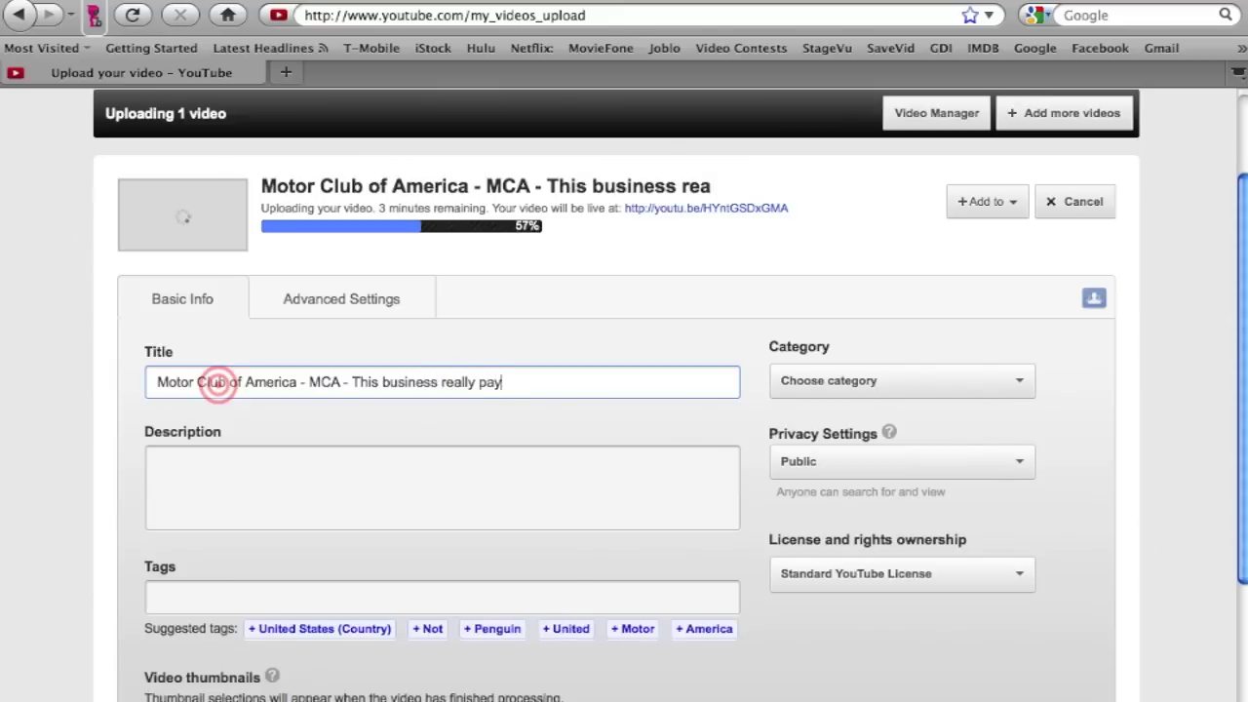
{"action": "type", "text": "s!"}
{"action": "left_click", "coordinate": [265, 415]}
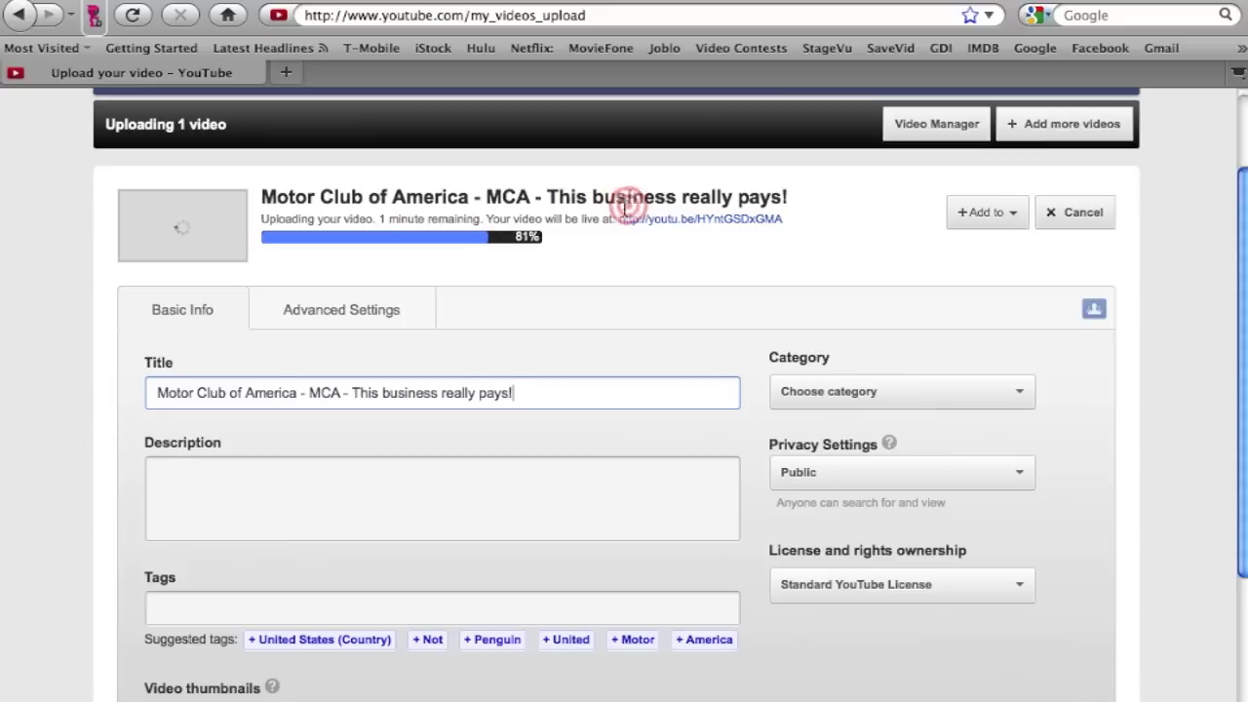
Activate the new video's description field, then switch to Chrome and change YouTube to the owner's personal account.
{"action": "left_click", "coordinate": [292, 476]}
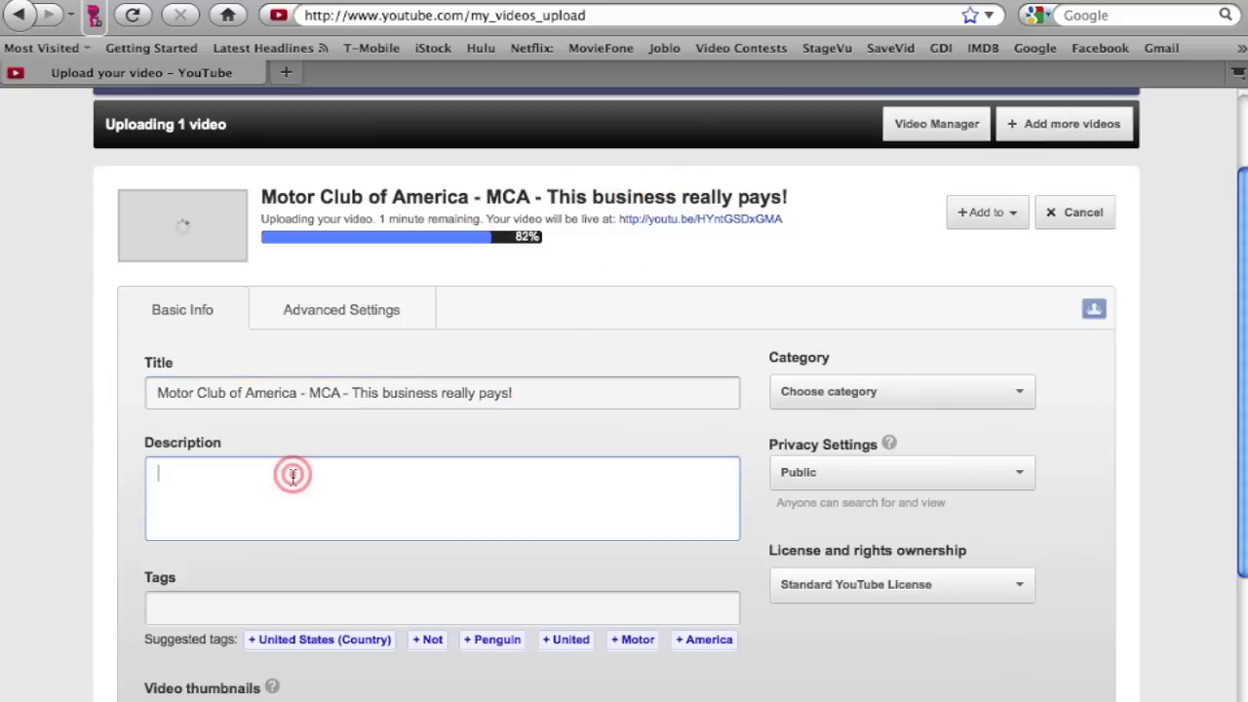
{"action": "scroll", "coordinate": [293, 476], "scroll_direction": "down", "scroll_amount": 2}
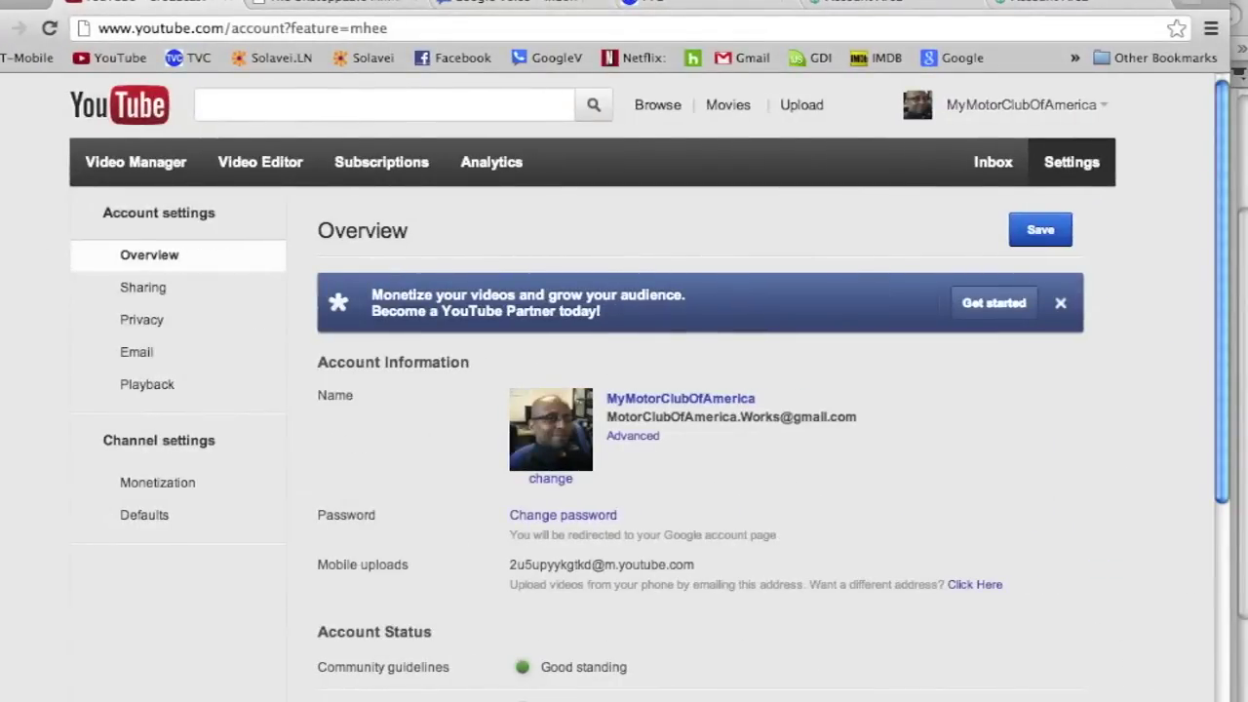
{"action": "left_click", "coordinate": [1095, 105]}
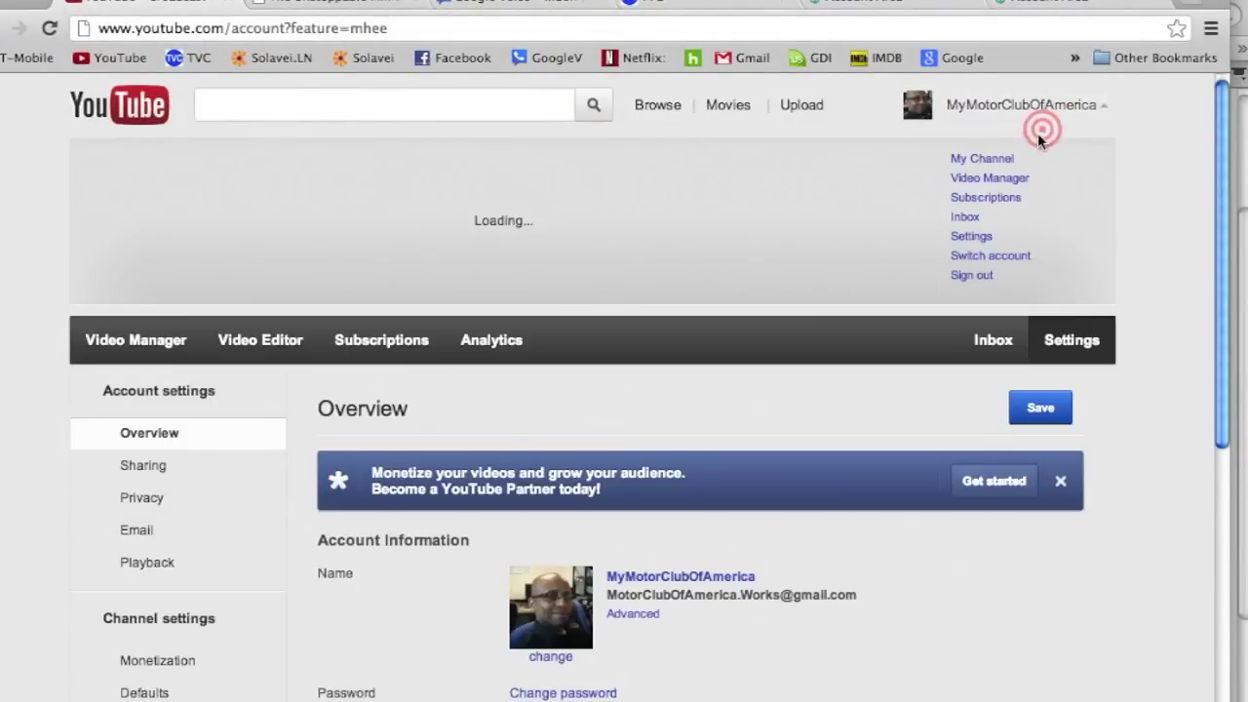
{"action": "left_click", "coordinate": [1018, 257]}
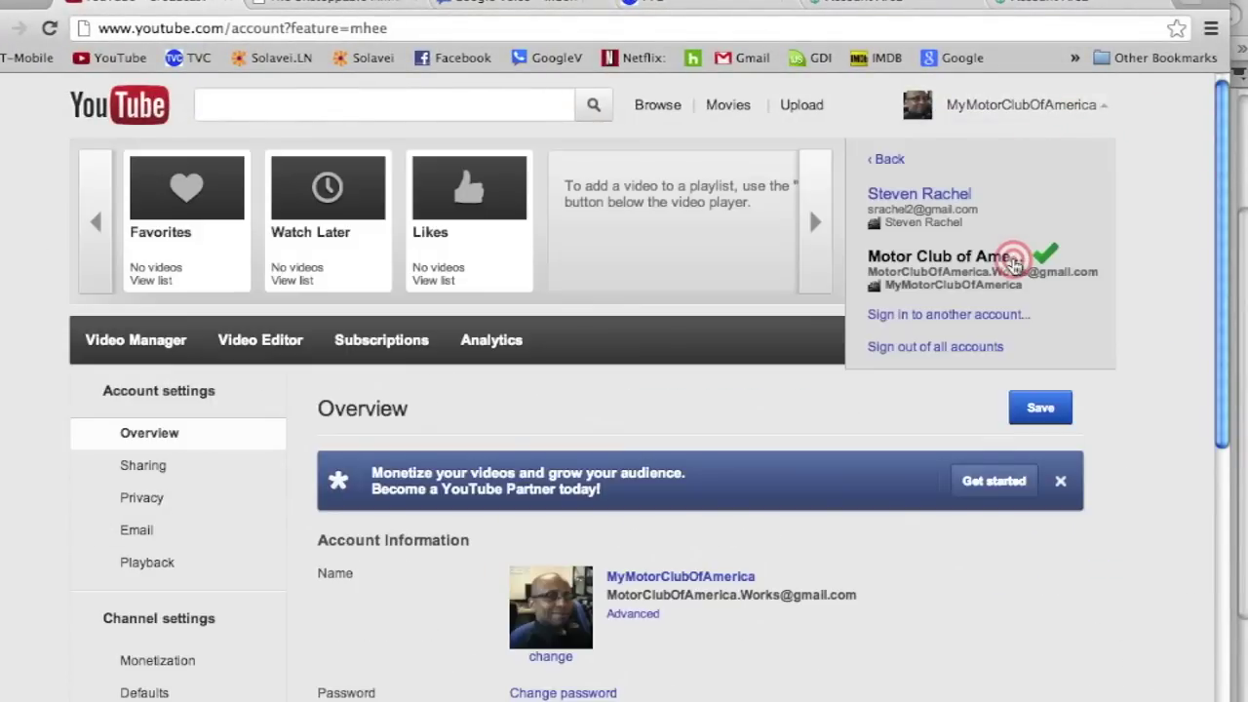
{"action": "left_click", "coordinate": [932, 203]}
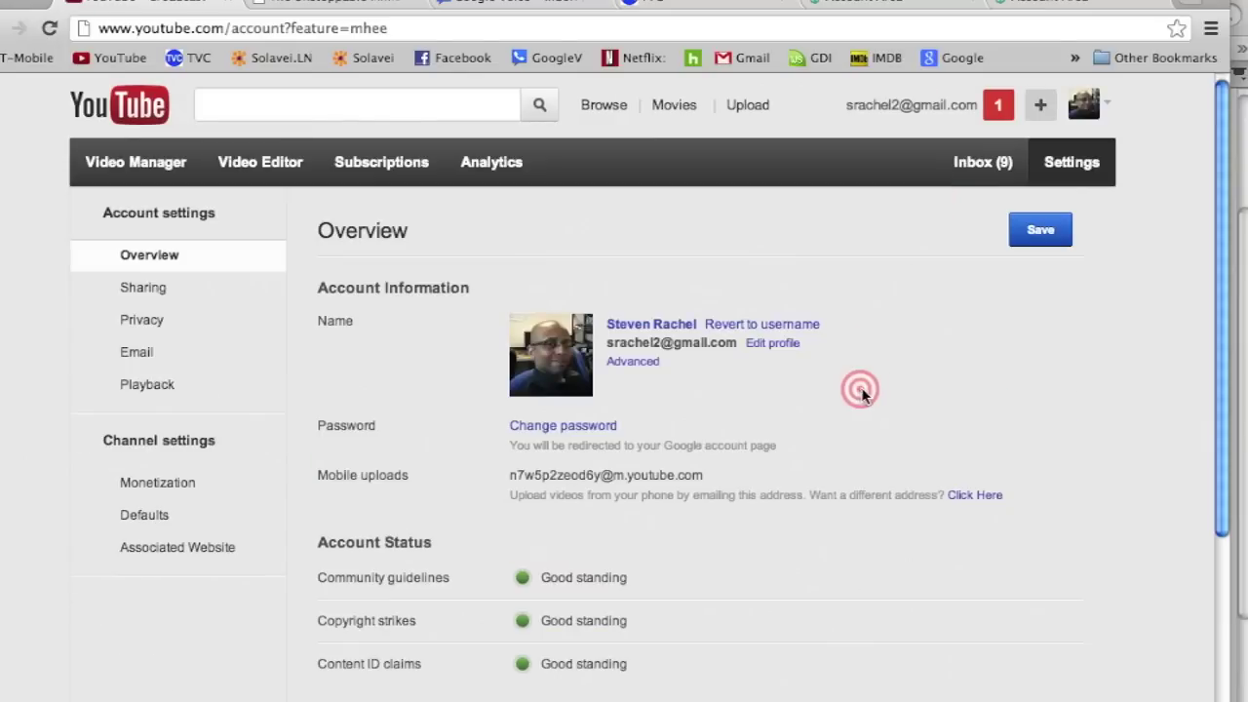
Open the Video Manager for the personal YouTube account.
{"action": "left_click", "coordinate": [907, 105]}
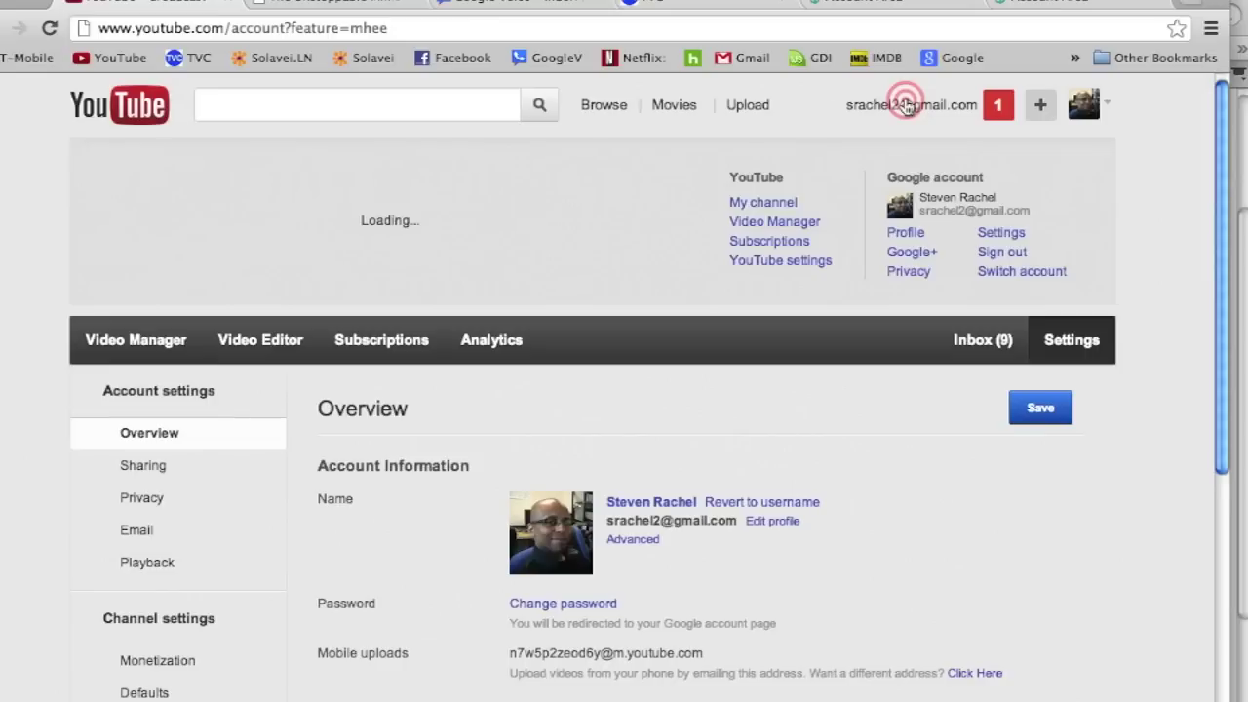
{"action": "left_click", "coordinate": [907, 107]}
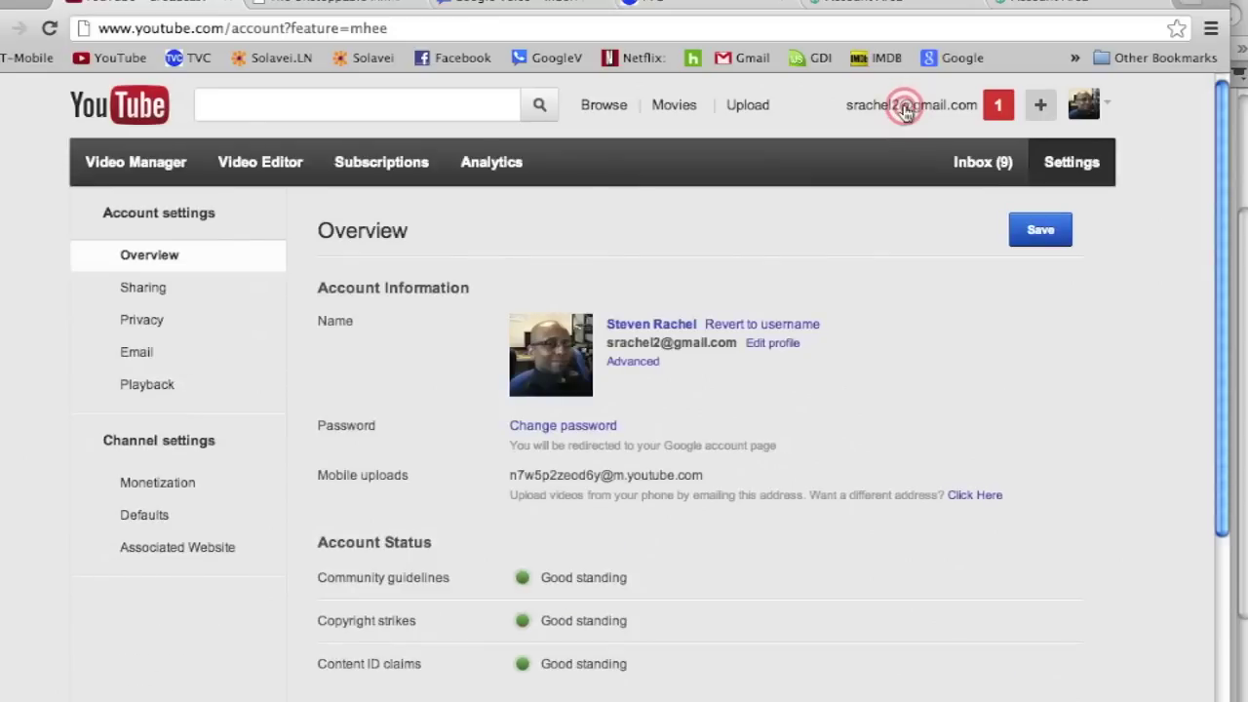
{"action": "left_click", "coordinate": [905, 107]}
{"action": "left_click", "coordinate": [801, 224]}
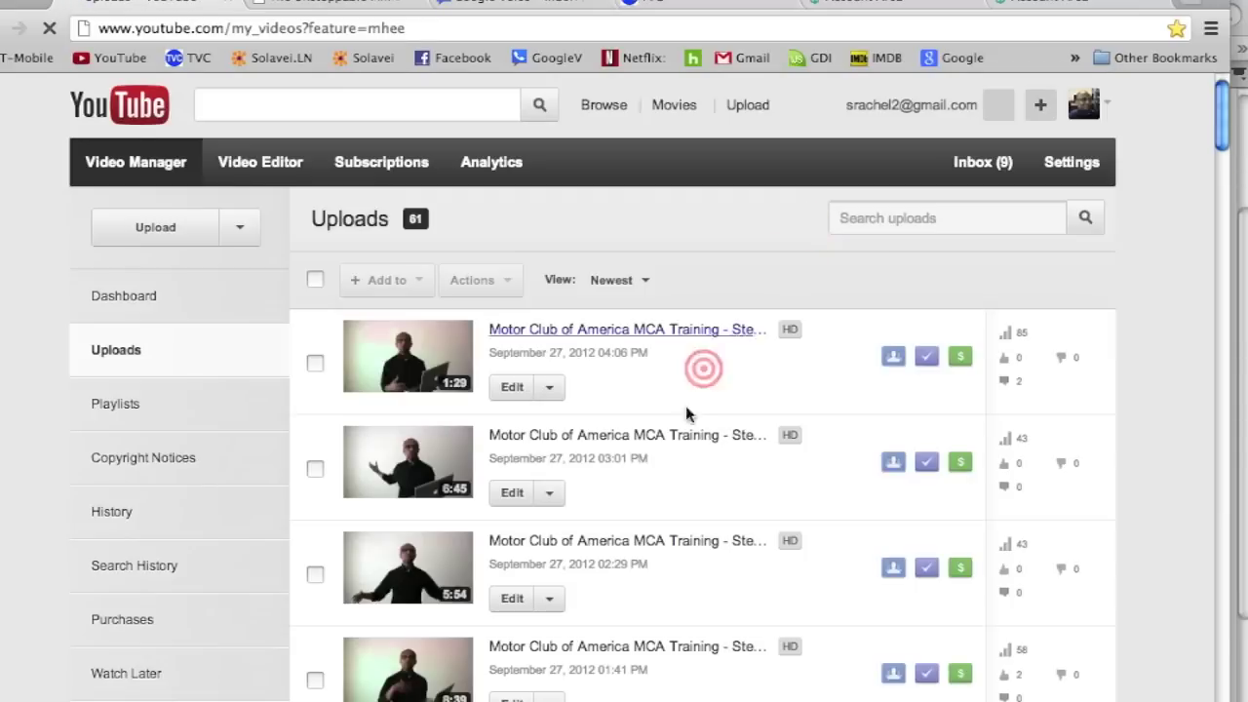
Find the uploaded video "Motor Club of America (MCA) - I QUIT" and open it for editing.
{"action": "scroll", "coordinate": [682, 454], "scroll_direction": "down", "scroll_amount": 15}
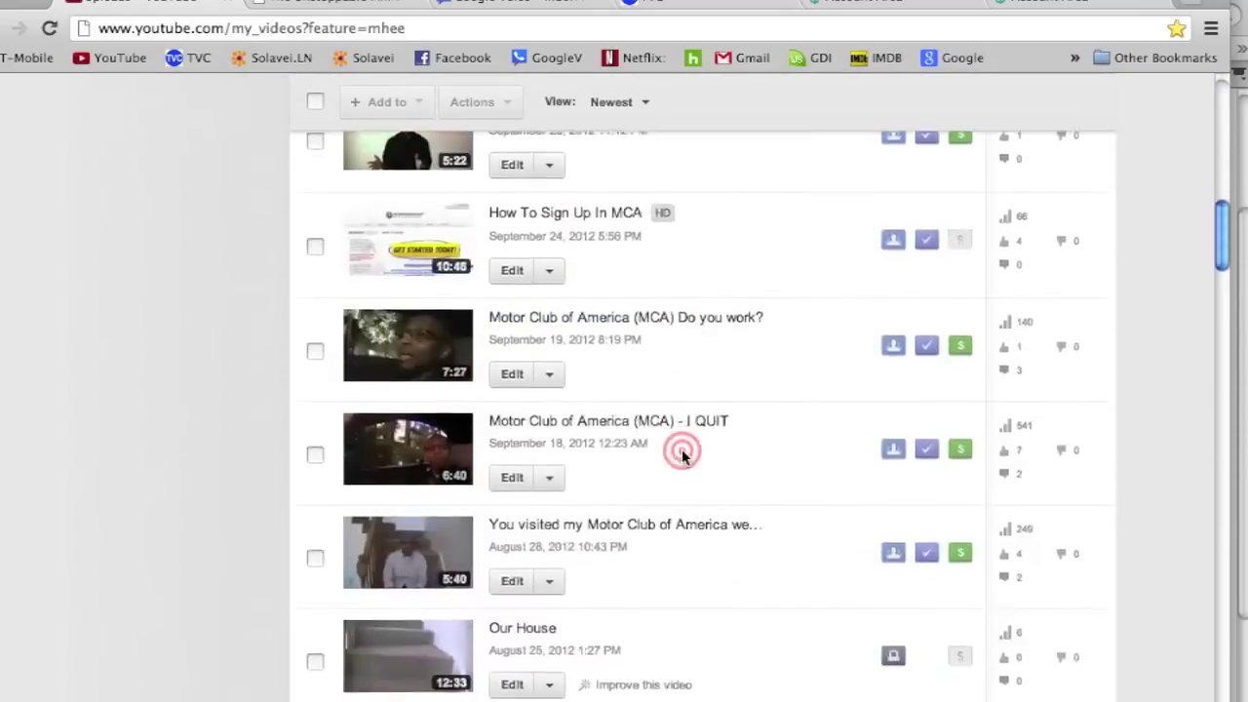
{"action": "scroll", "coordinate": [682, 454], "scroll_direction": "down", "scroll_amount": 3}
{"action": "scroll", "coordinate": [682, 453], "scroll_direction": "up", "scroll_amount": 1}
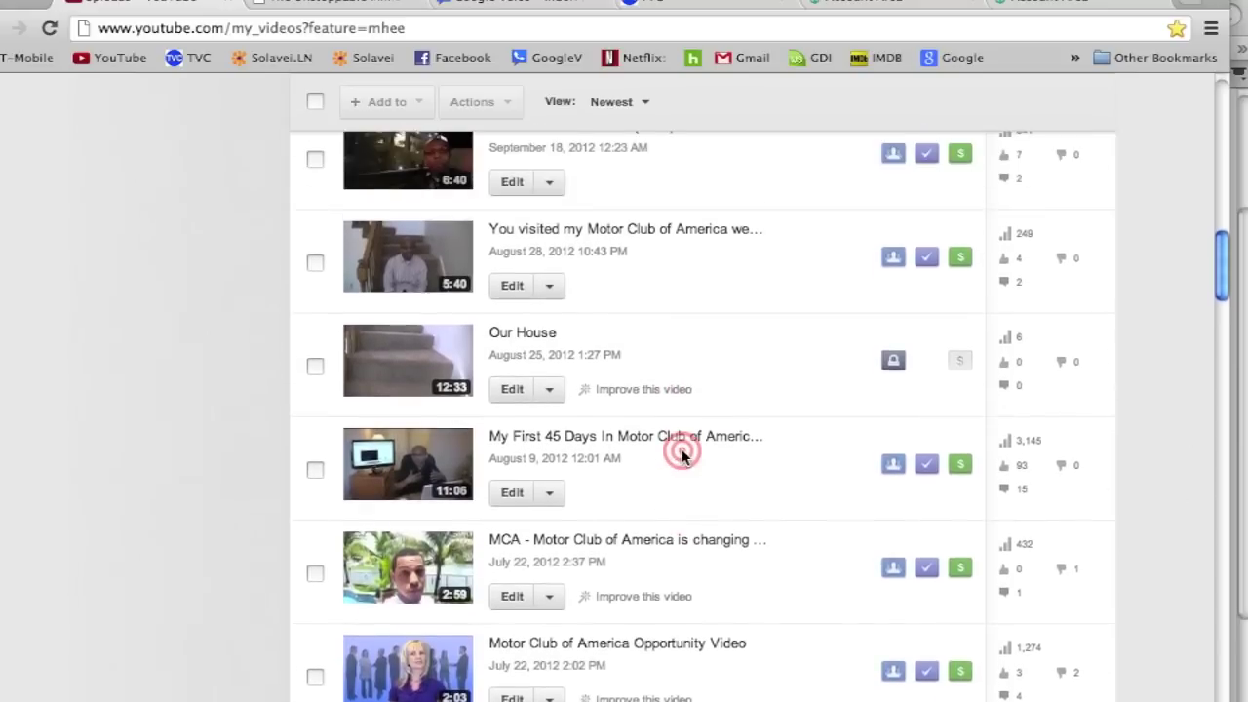
{"action": "scroll", "coordinate": [682, 453], "scroll_direction": "up", "scroll_amount": 4}
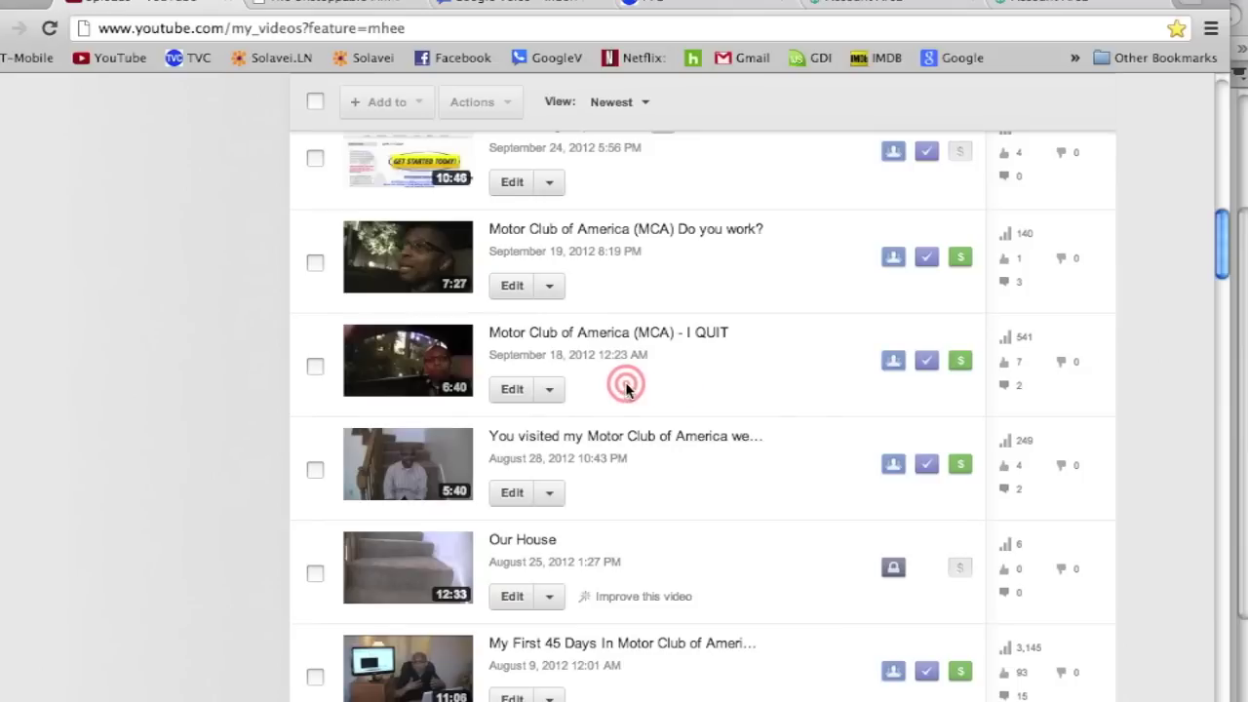
{"action": "left_click", "coordinate": [512, 390]}
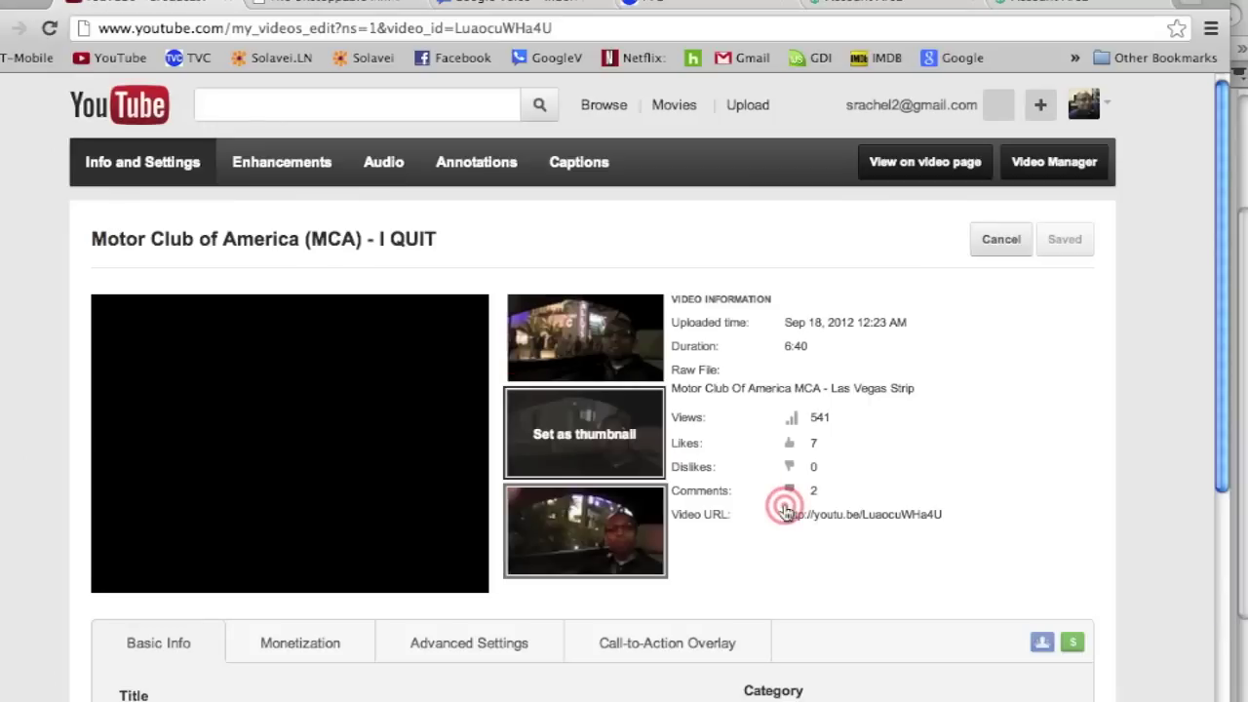
Examine the existing video's information, title, description, tags, category and privacy settings.
{"action": "scroll", "coordinate": [786, 510], "scroll_direction": "down", "scroll_amount": 5}
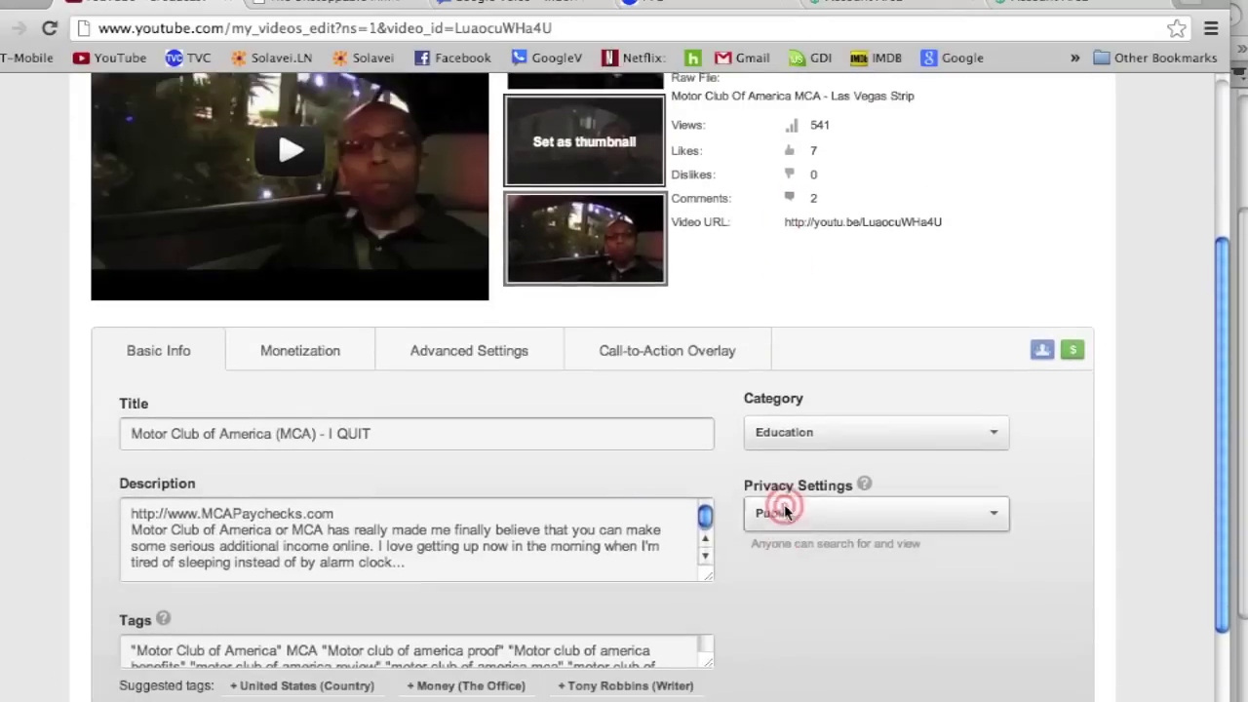
{"action": "scroll", "coordinate": [785, 509], "scroll_direction": "up", "scroll_amount": 2}
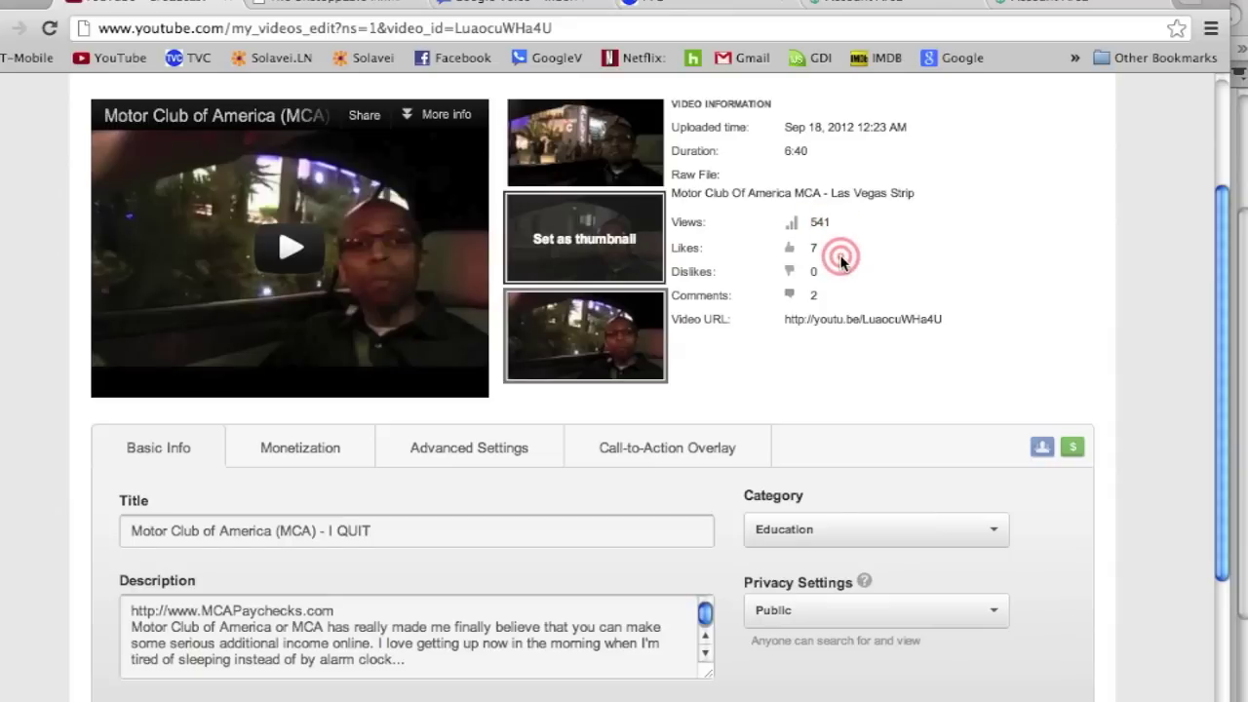
{"action": "scroll", "coordinate": [840, 259], "scroll_direction": "down", "scroll_amount": 1}
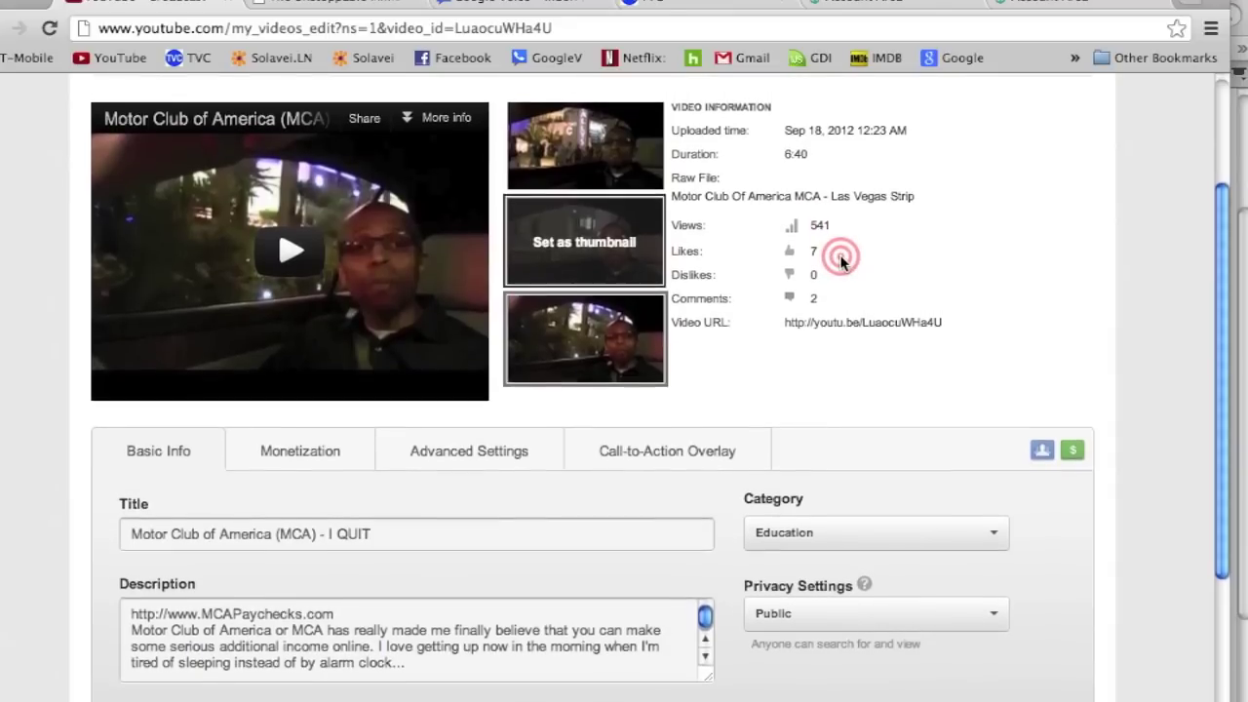
{"action": "scroll", "coordinate": [824, 234], "scroll_direction": "up", "scroll_amount": 1}
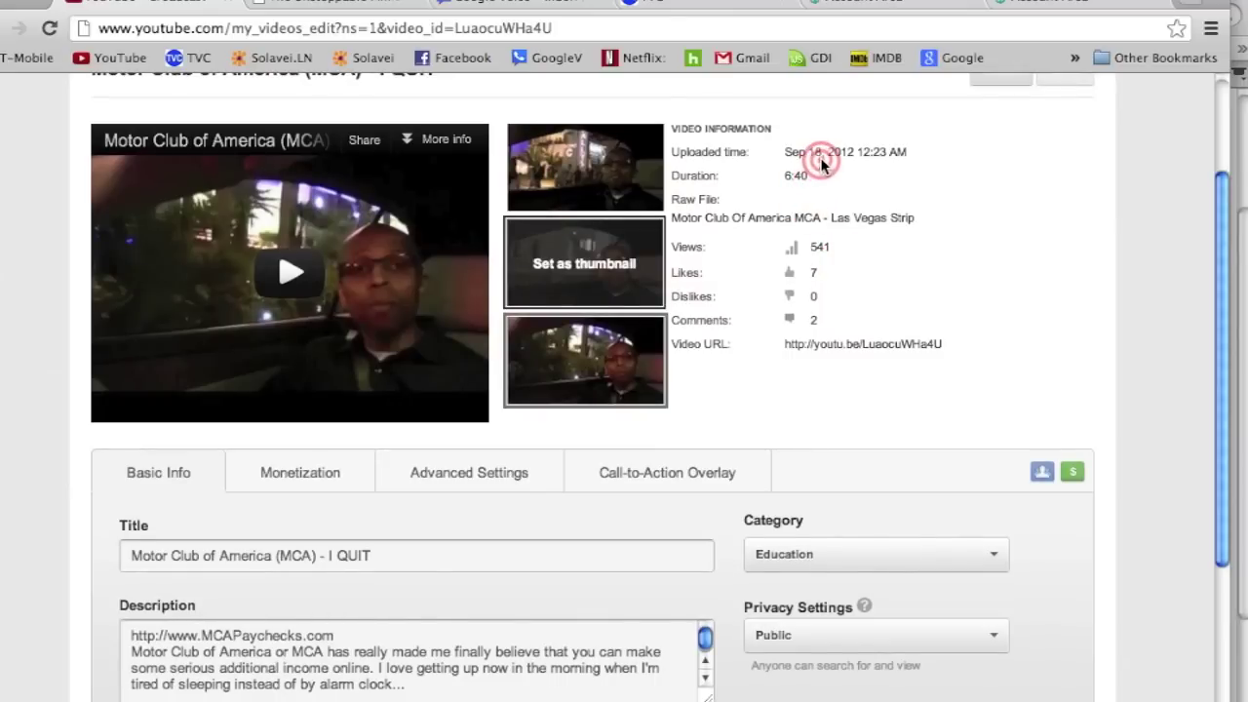
{"action": "scroll", "coordinate": [748, 309], "scroll_direction": "down", "scroll_amount": 5}
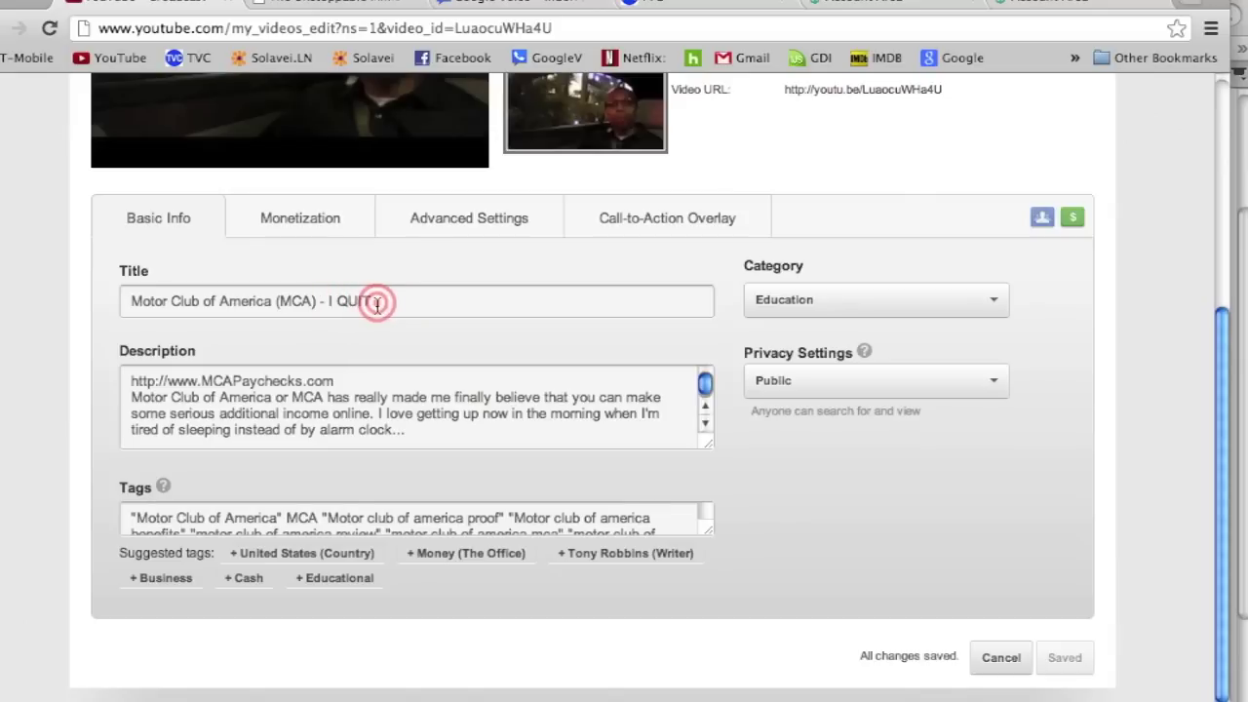
{"action": "scroll", "coordinate": [376, 304], "scroll_direction": "down", "scroll_amount": 1}
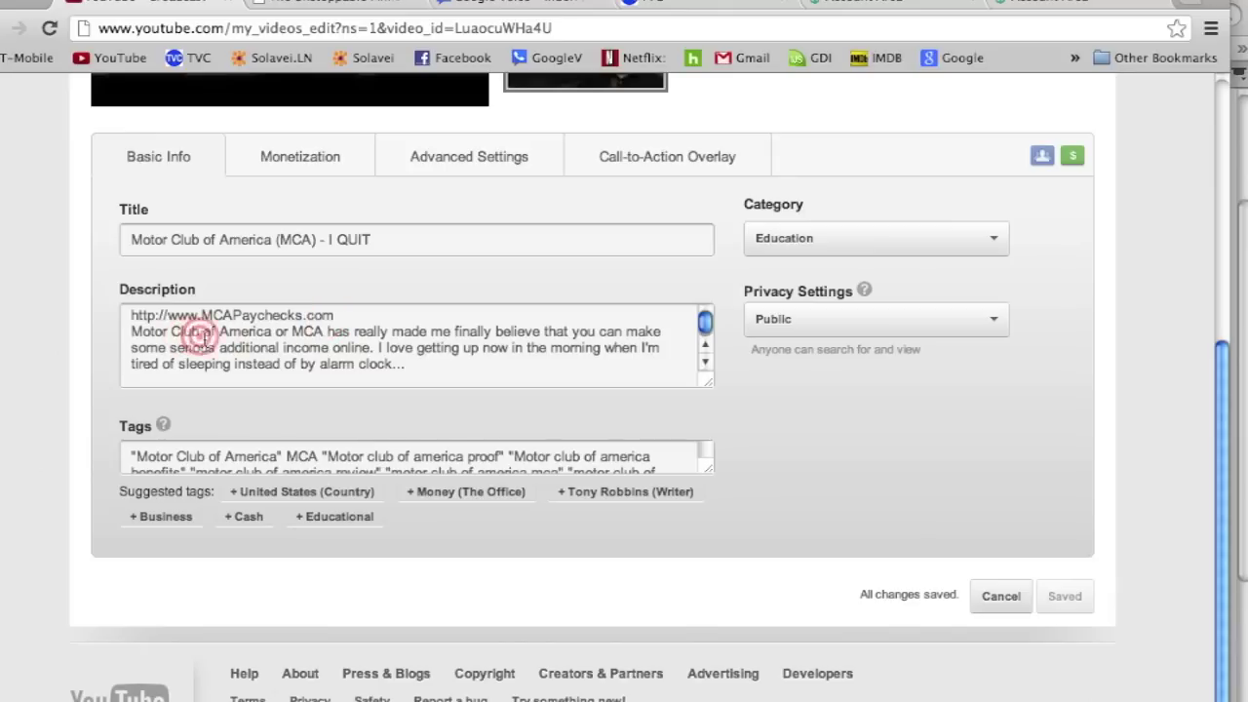
Read the opening part of the existing video's description, including the website link, conference call details and sign-up instructions.
{"action": "scroll", "coordinate": [352, 341], "scroll_direction": "down", "scroll_amount": 1}
{"action": "scroll", "coordinate": [352, 342], "scroll_direction": "down", "scroll_amount": 6}
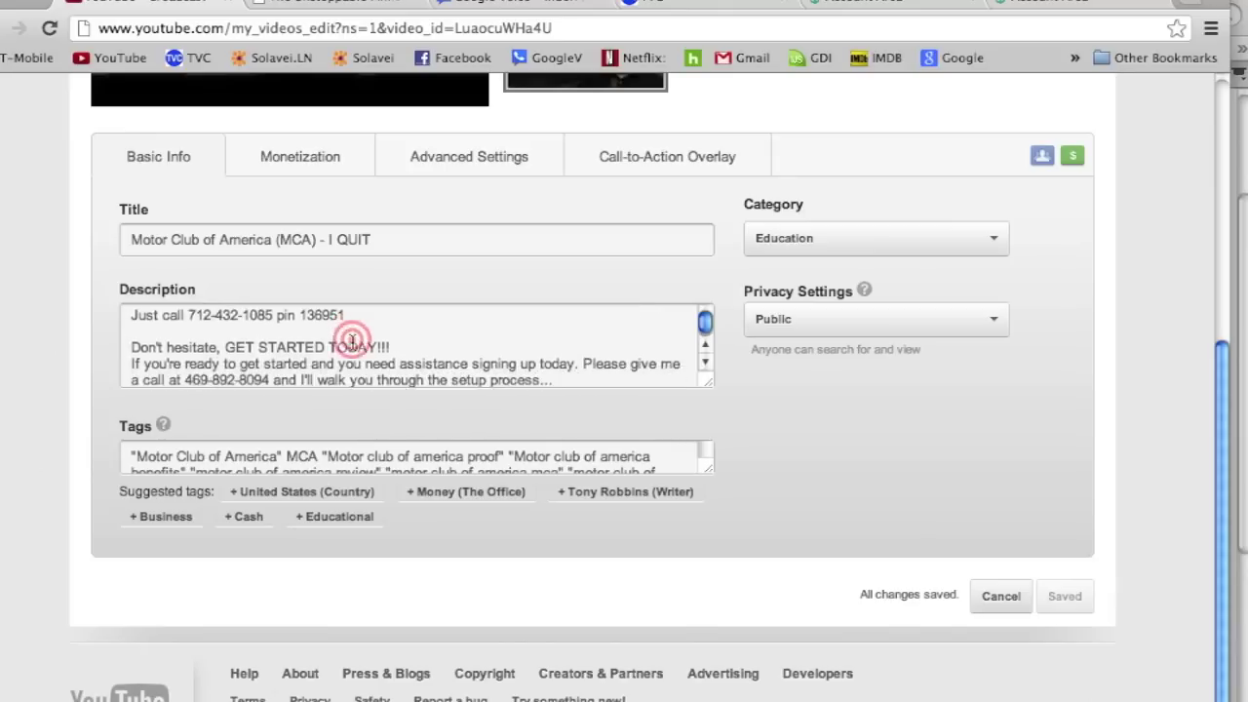
{"action": "scroll", "coordinate": [352, 341], "scroll_direction": "down", "scroll_amount": 5}
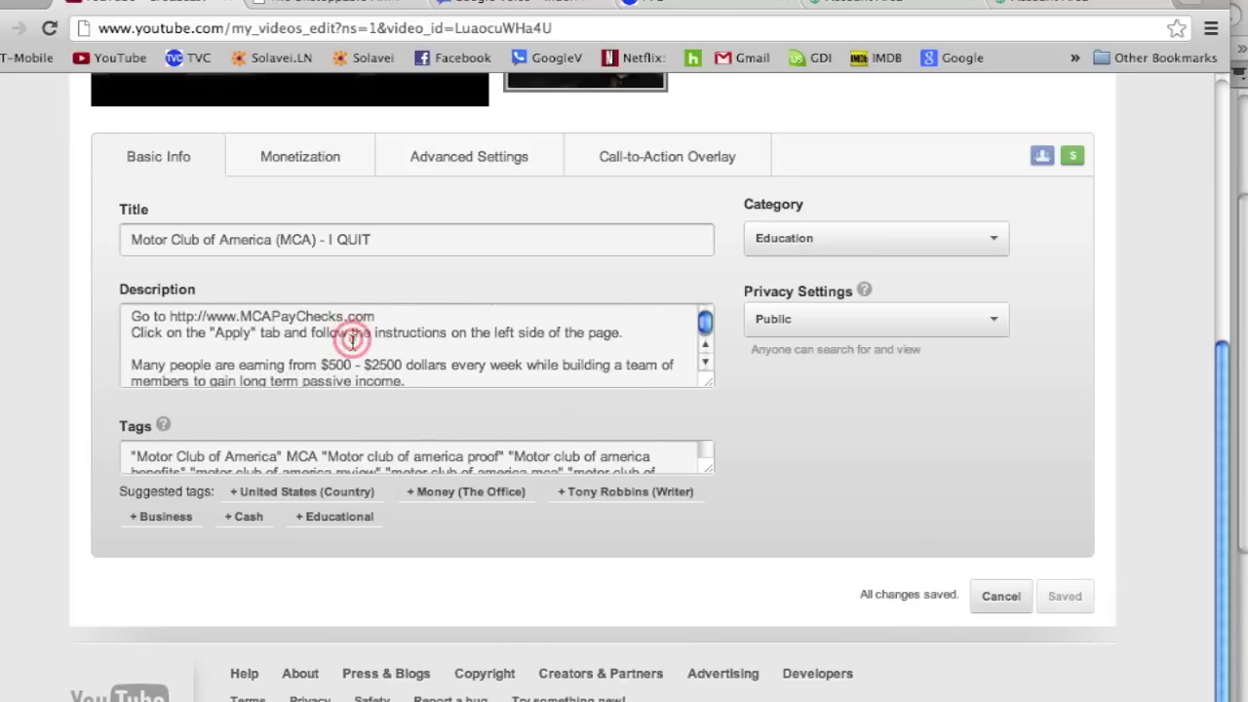
{"action": "scroll", "coordinate": [352, 341], "scroll_direction": "down", "scroll_amount": 3}
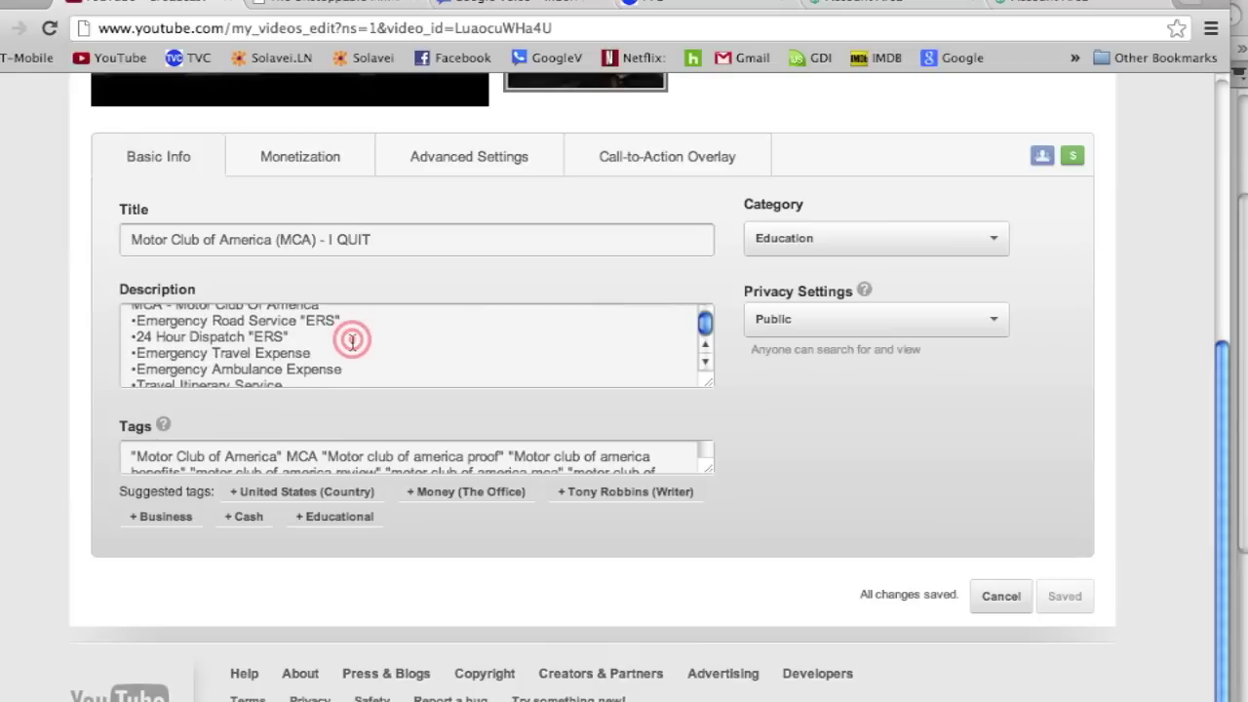
{"action": "scroll", "coordinate": [352, 340], "scroll_direction": "up", "scroll_amount": 4}
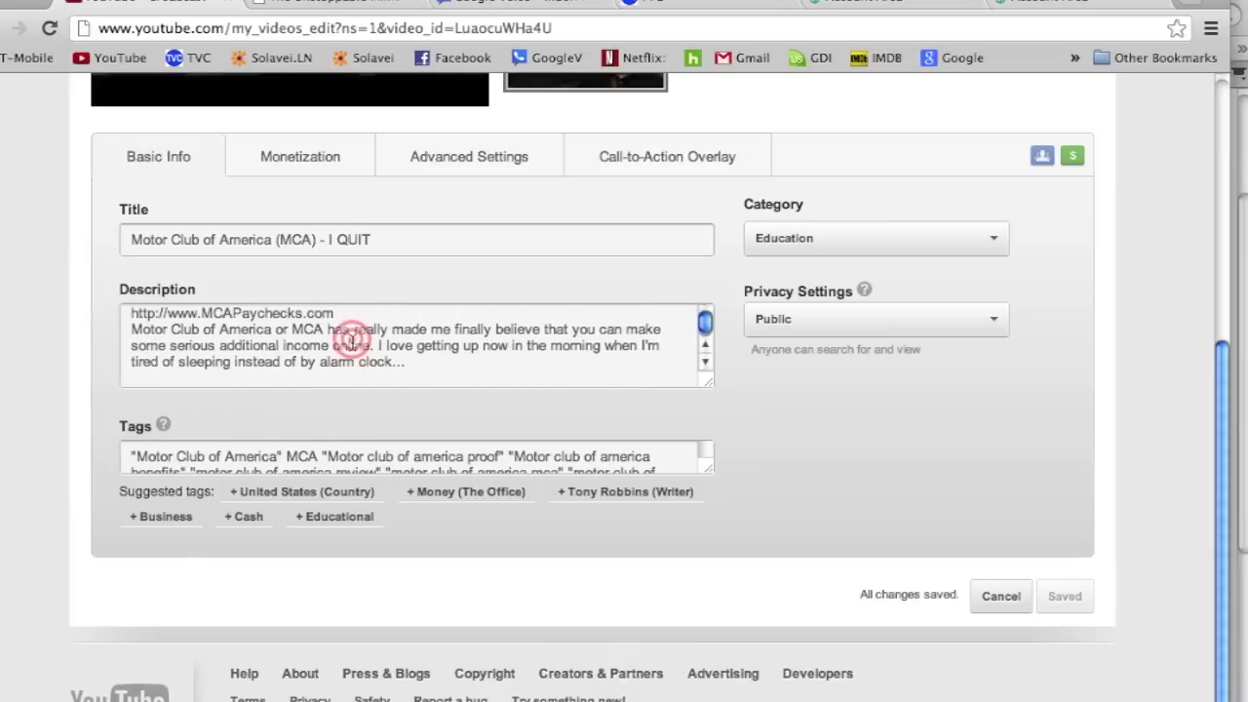
{"action": "scroll", "coordinate": [352, 339], "scroll_direction": "down", "scroll_amount": 5}
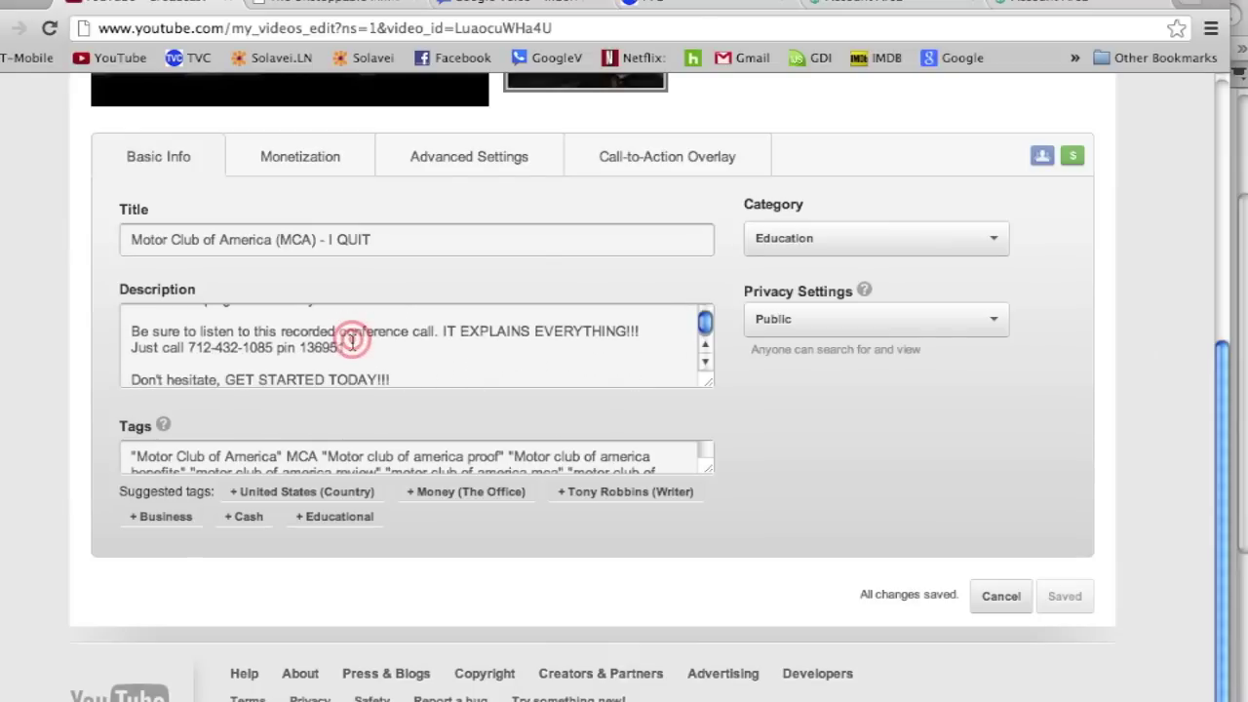
{"action": "scroll", "coordinate": [352, 339], "scroll_direction": "down", "scroll_amount": 4}
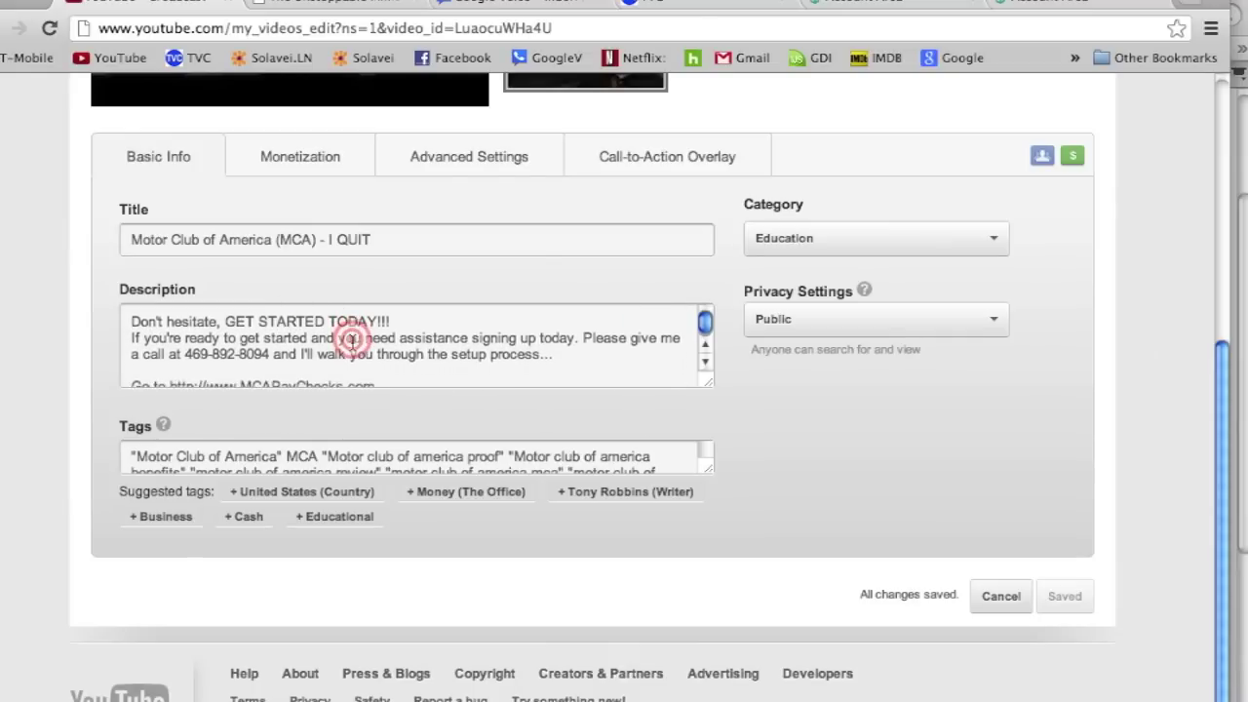
{"action": "scroll", "coordinate": [361, 357], "scroll_direction": "down", "scroll_amount": 4}
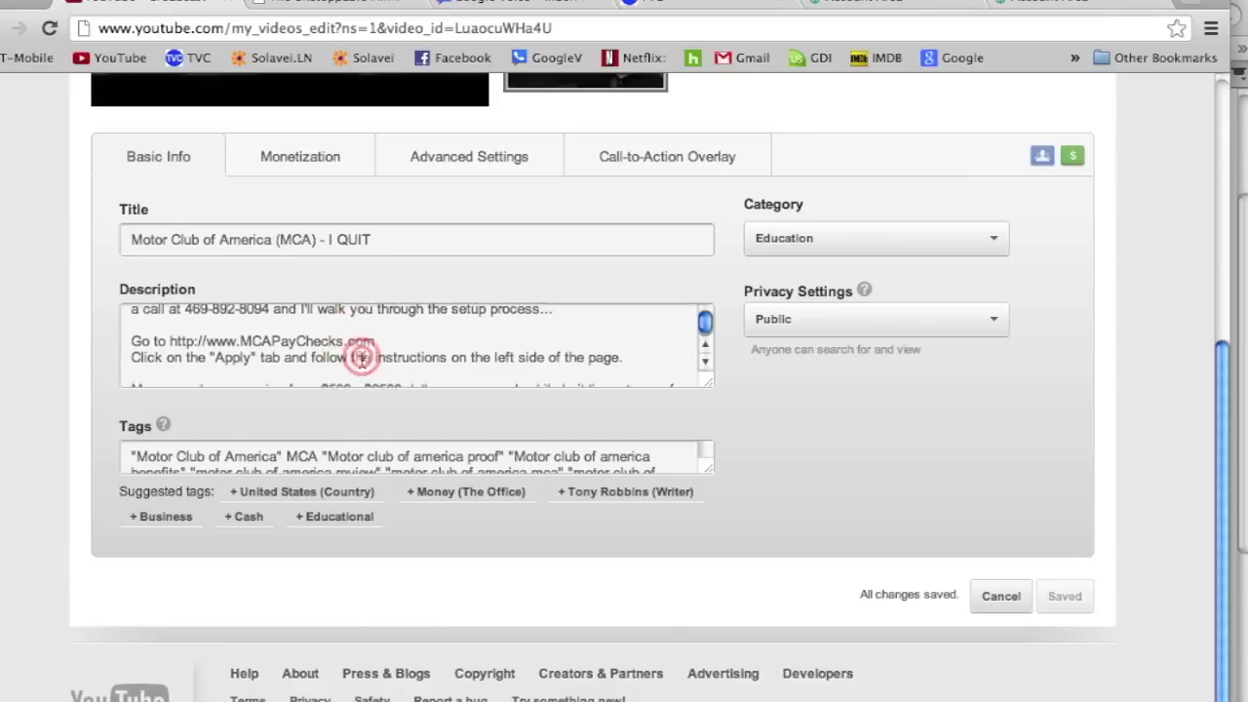
Read the rest of the existing description, including the membership benefits, video and website links, and closing keyword list.
{"action": "scroll", "coordinate": [371, 351], "scroll_direction": "down", "scroll_amount": 3}
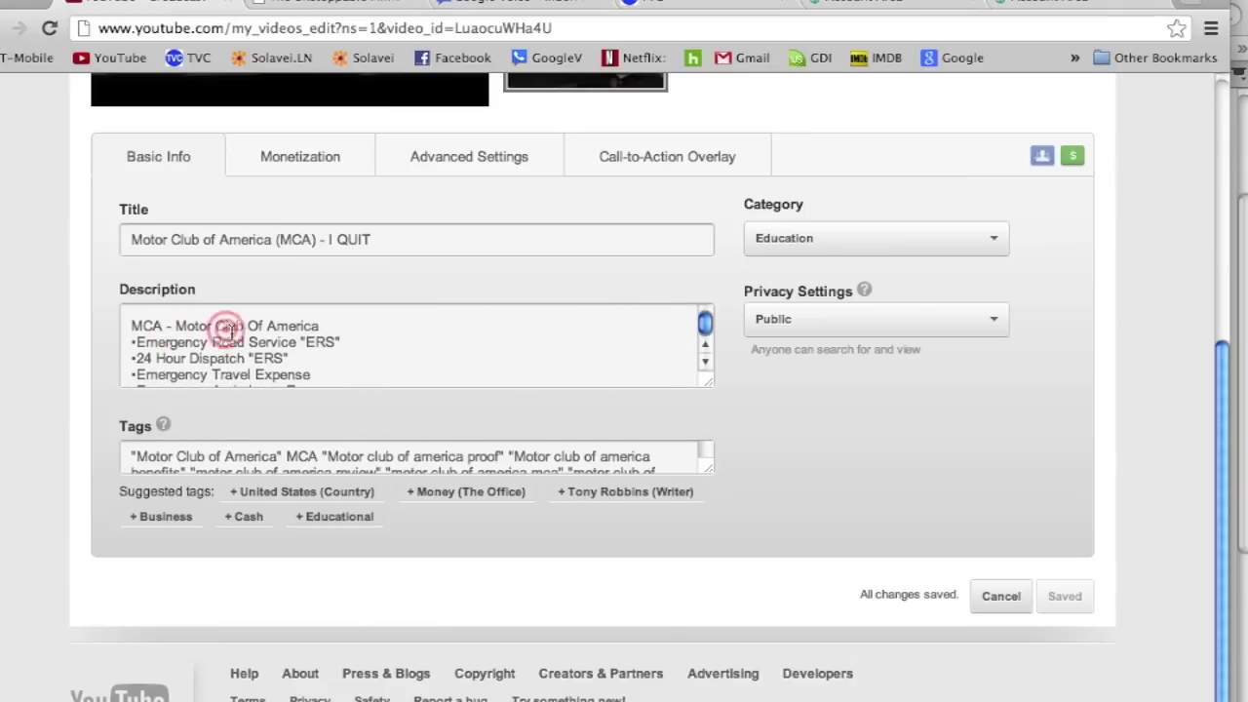
{"action": "scroll", "coordinate": [290, 329], "scroll_direction": "down", "scroll_amount": 5}
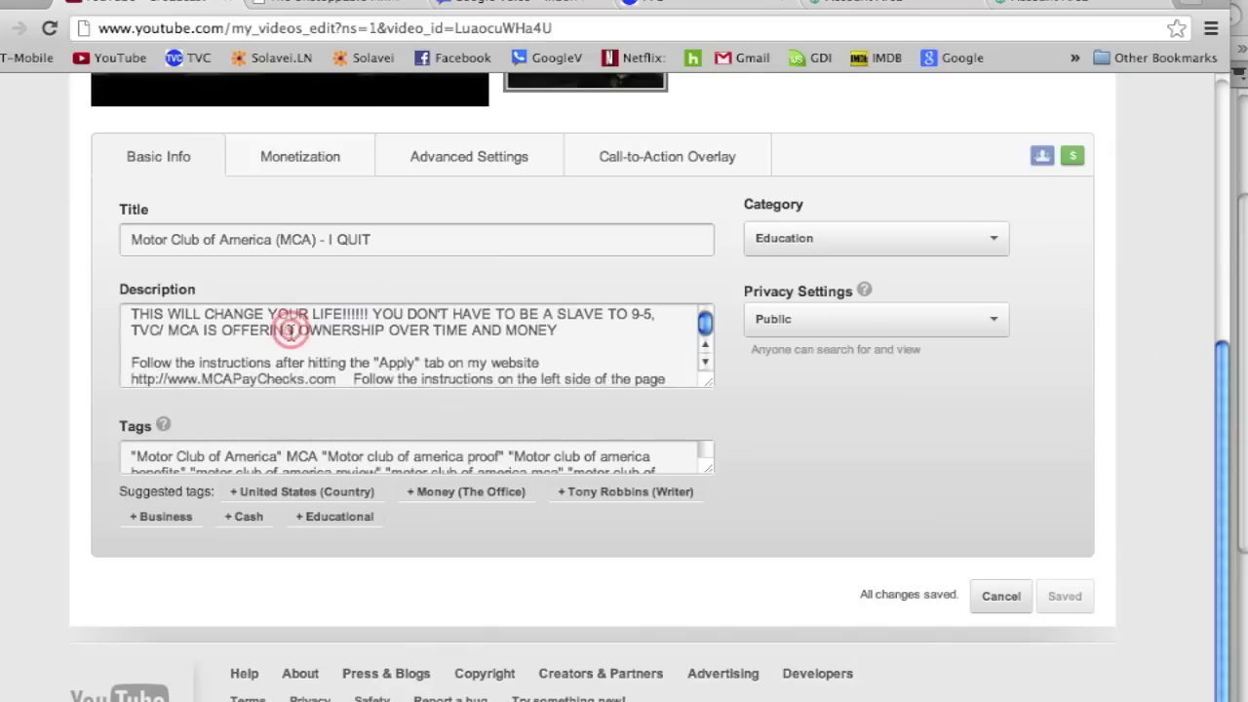
{"action": "scroll", "coordinate": [291, 329], "scroll_direction": "down", "scroll_amount": 1}
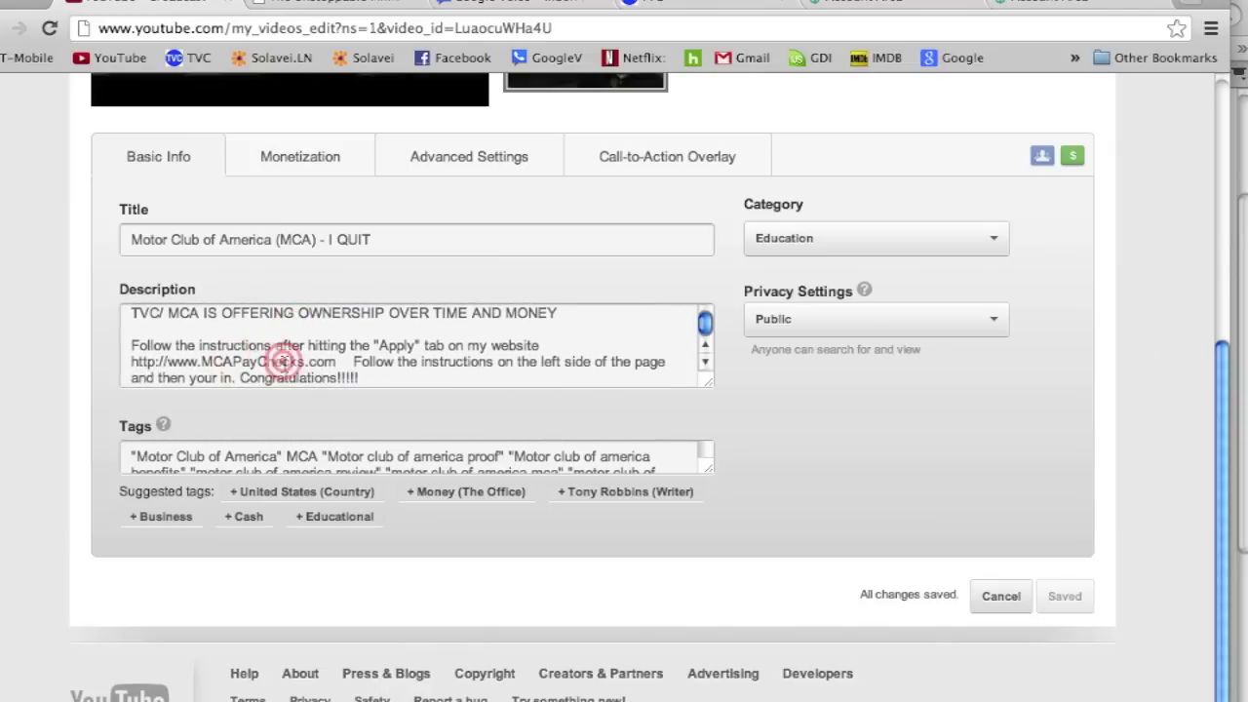
{"action": "scroll", "coordinate": [281, 361], "scroll_direction": "down", "scroll_amount": 5}
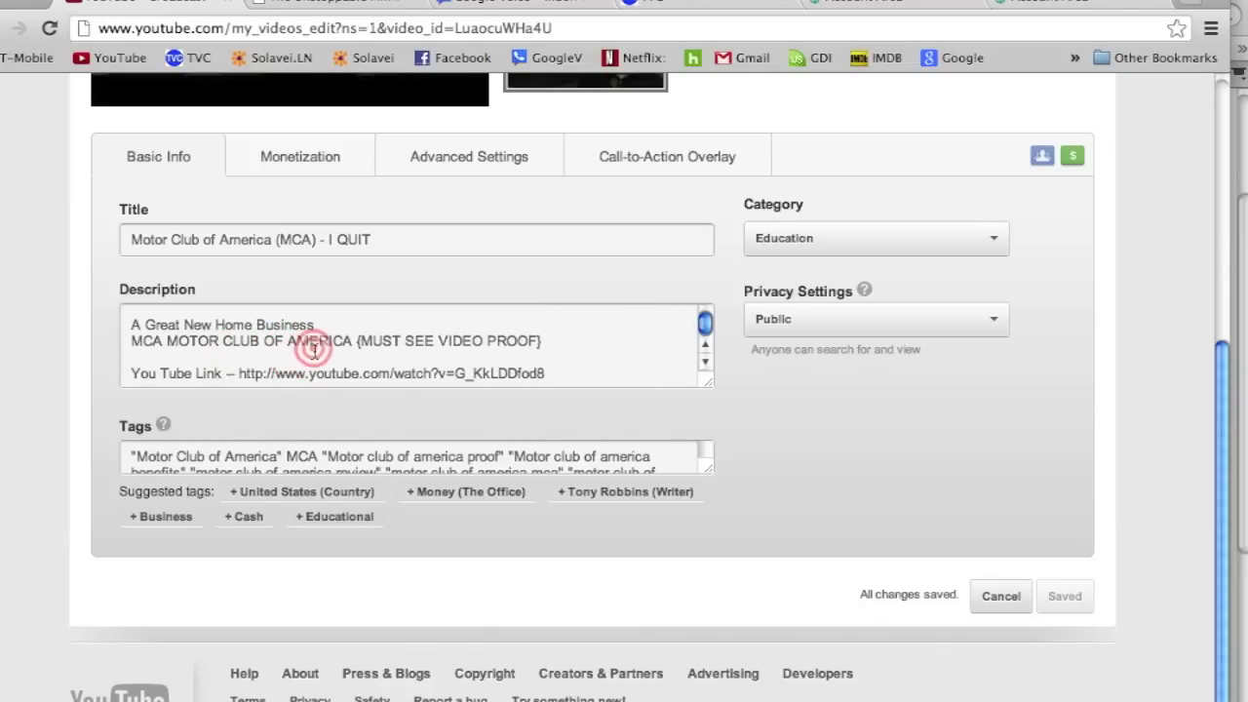
{"action": "scroll", "coordinate": [415, 349], "scroll_direction": "down", "scroll_amount": 1}
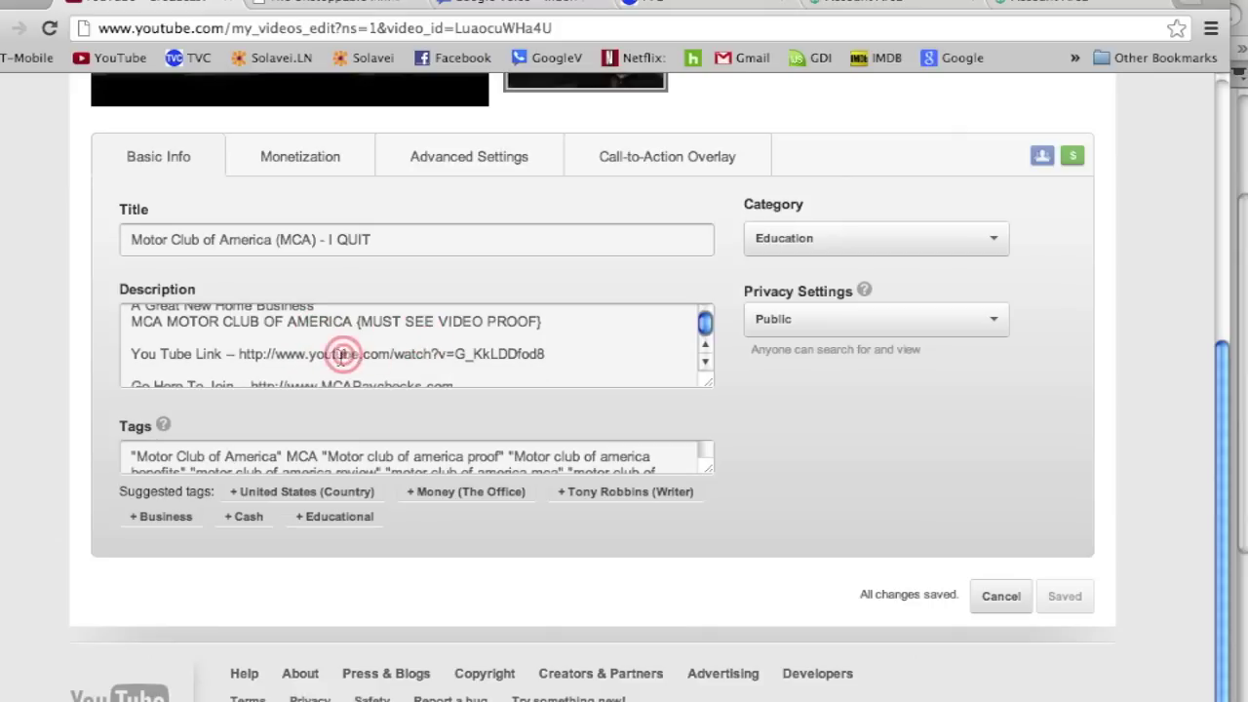
{"action": "scroll", "coordinate": [450, 355], "scroll_direction": "down", "scroll_amount": 2}
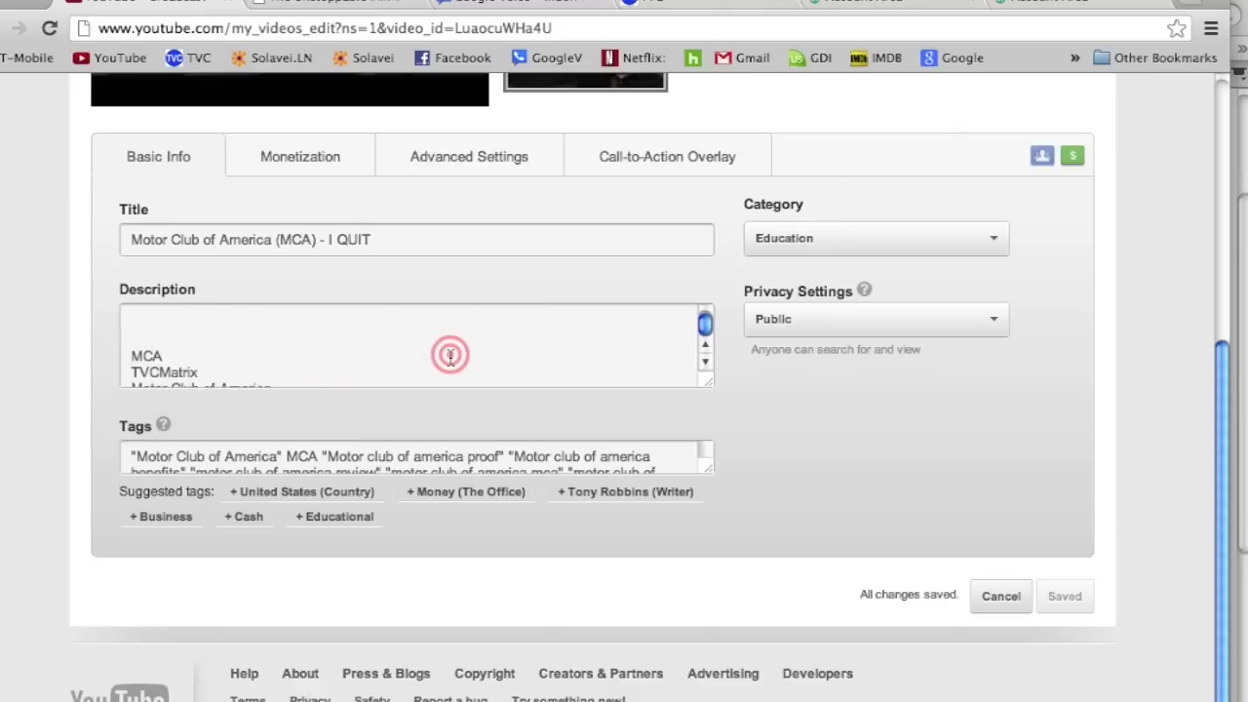
{"action": "scroll", "coordinate": [419, 353], "scroll_direction": "down", "scroll_amount": 2}
{"action": "scroll", "coordinate": [376, 351], "scroll_direction": "up", "scroll_amount": 3}
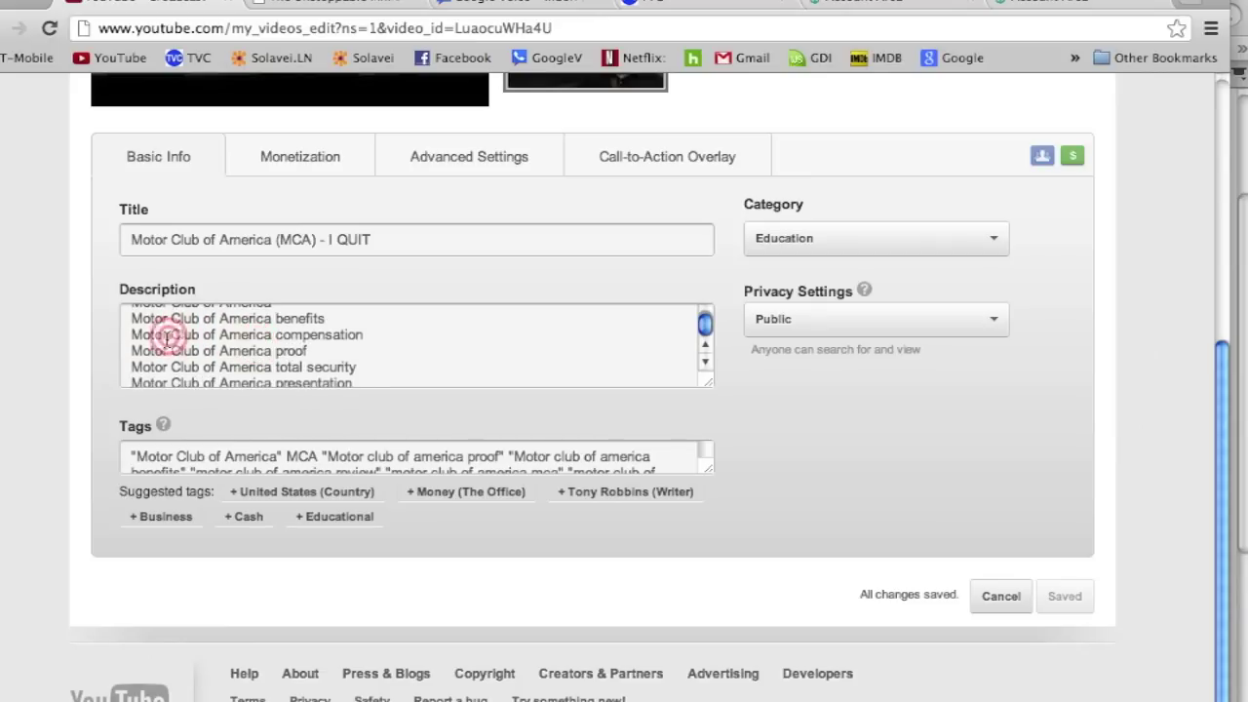
{"action": "scroll", "coordinate": [319, 321], "scroll_direction": "down", "scroll_amount": 1}
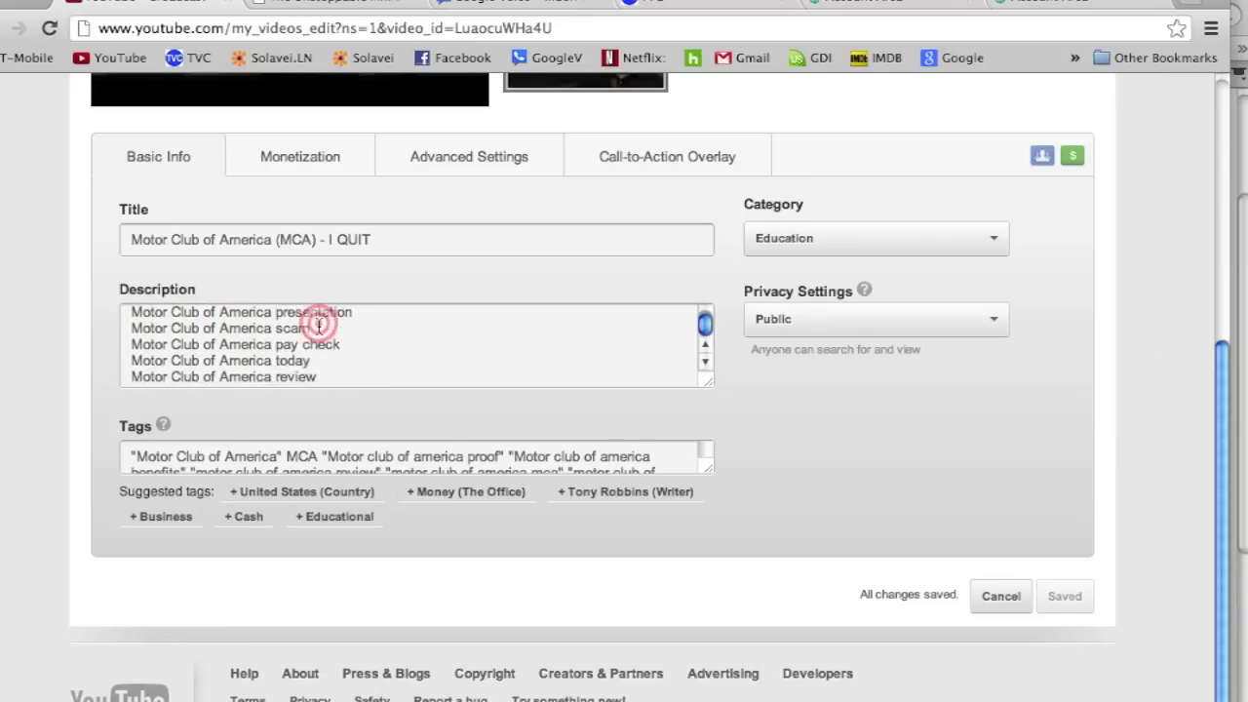
{"action": "scroll", "coordinate": [319, 325], "scroll_direction": "down", "scroll_amount": 2}
Copy the entire description text of the existing video "Motor Club of America (MCA) - I QUIT".
{"action": "left_click", "coordinate": [277, 348]}
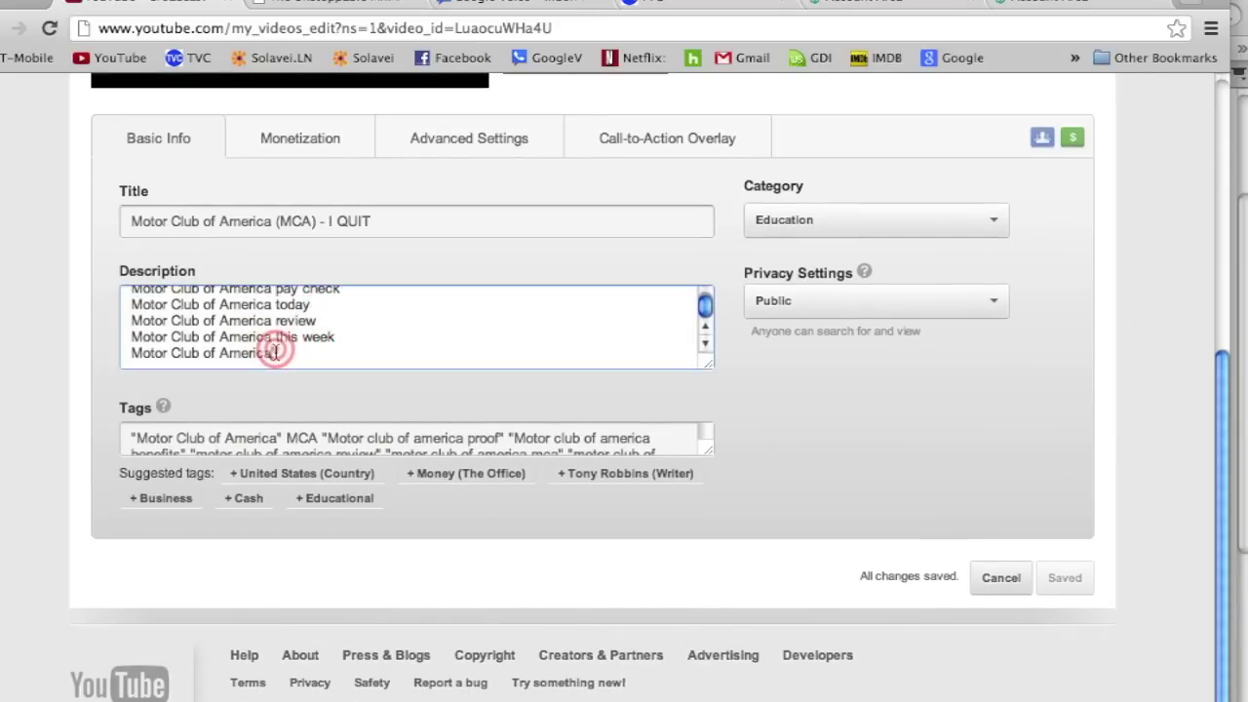
{"action": "left_click_drag", "start_coordinate": [273, 351], "coordinate": [239, 329]}
{"action": "left_click", "coordinate": [184, 281]}
{"action": "left_click_drag", "start_coordinate": [159, 263], "coordinate": [128, 273]}
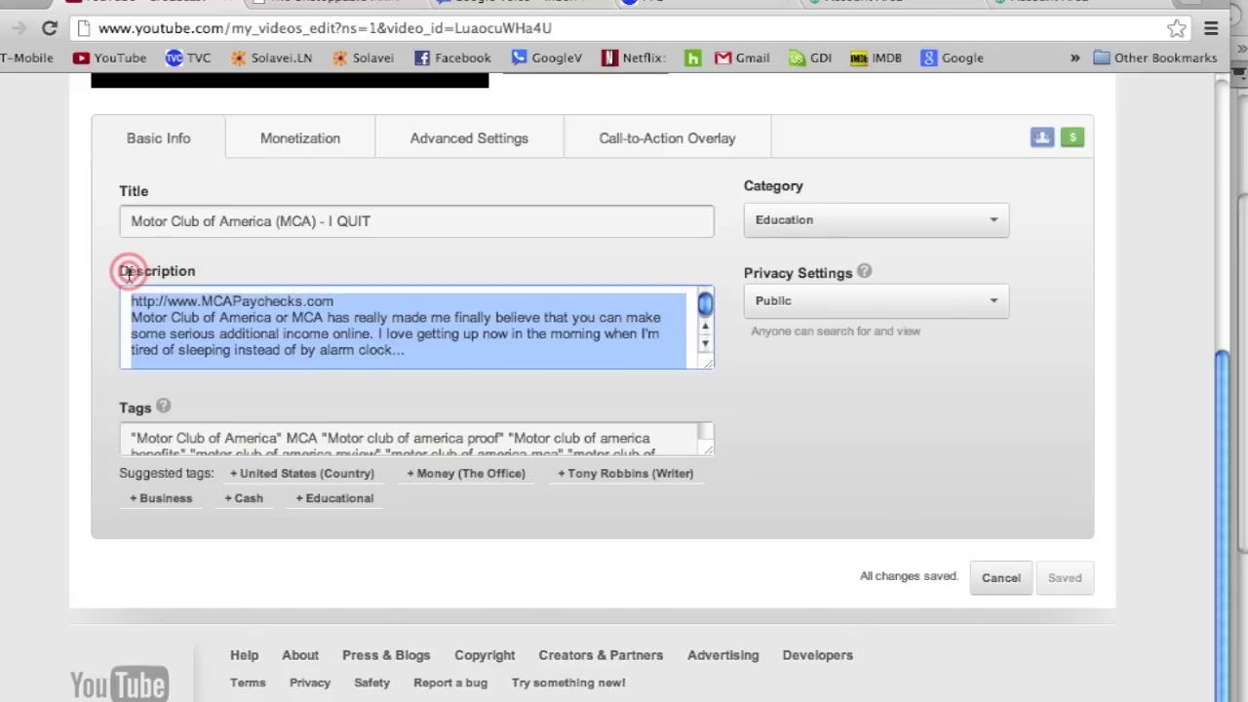
{"action": "right_click", "coordinate": [219, 332]}
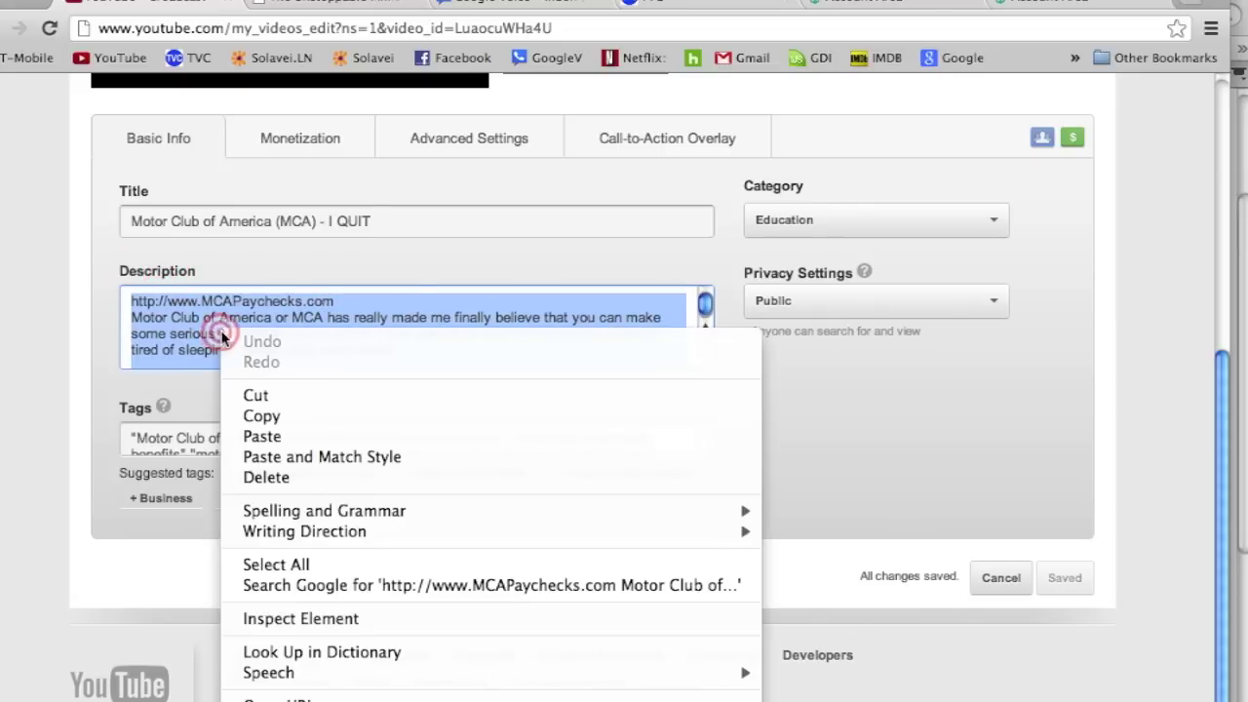
{"action": "left_click", "coordinate": [272, 418]}
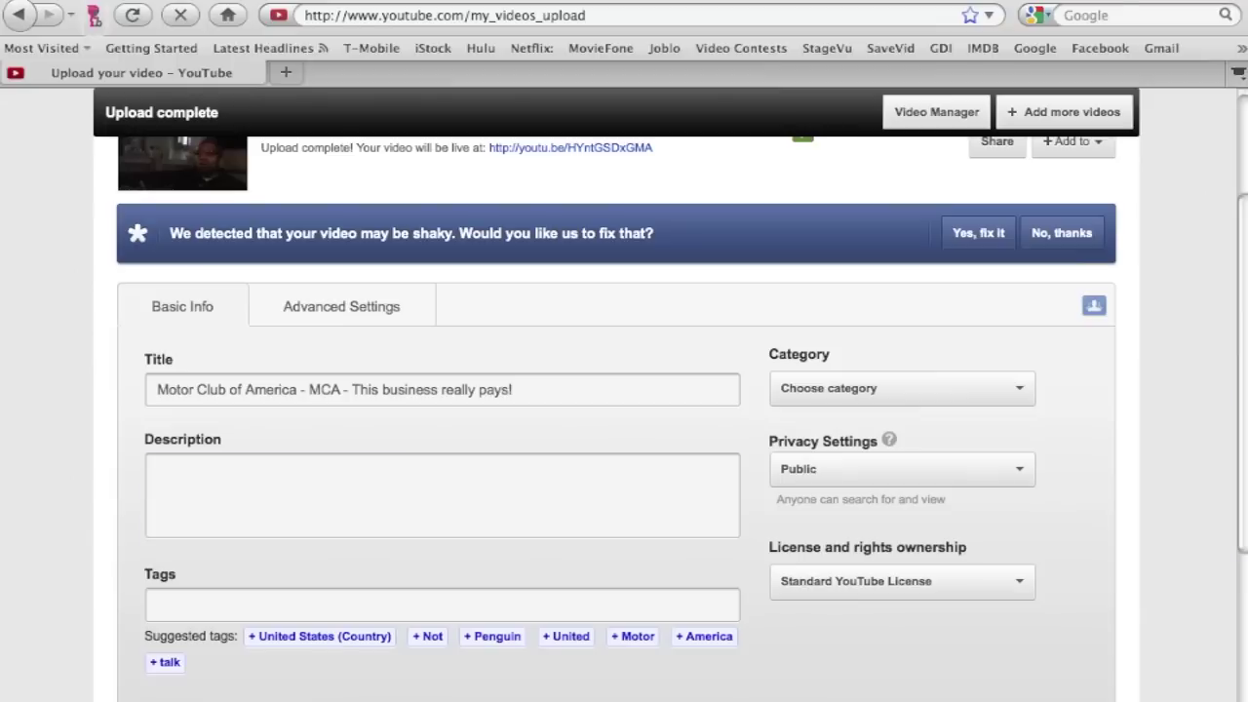
Switch to the new upload's page and paste the copied text into its empty description.
{"action": "left_click", "coordinate": [422, 404]}
{"action": "left_click", "coordinate": [215, 483]}
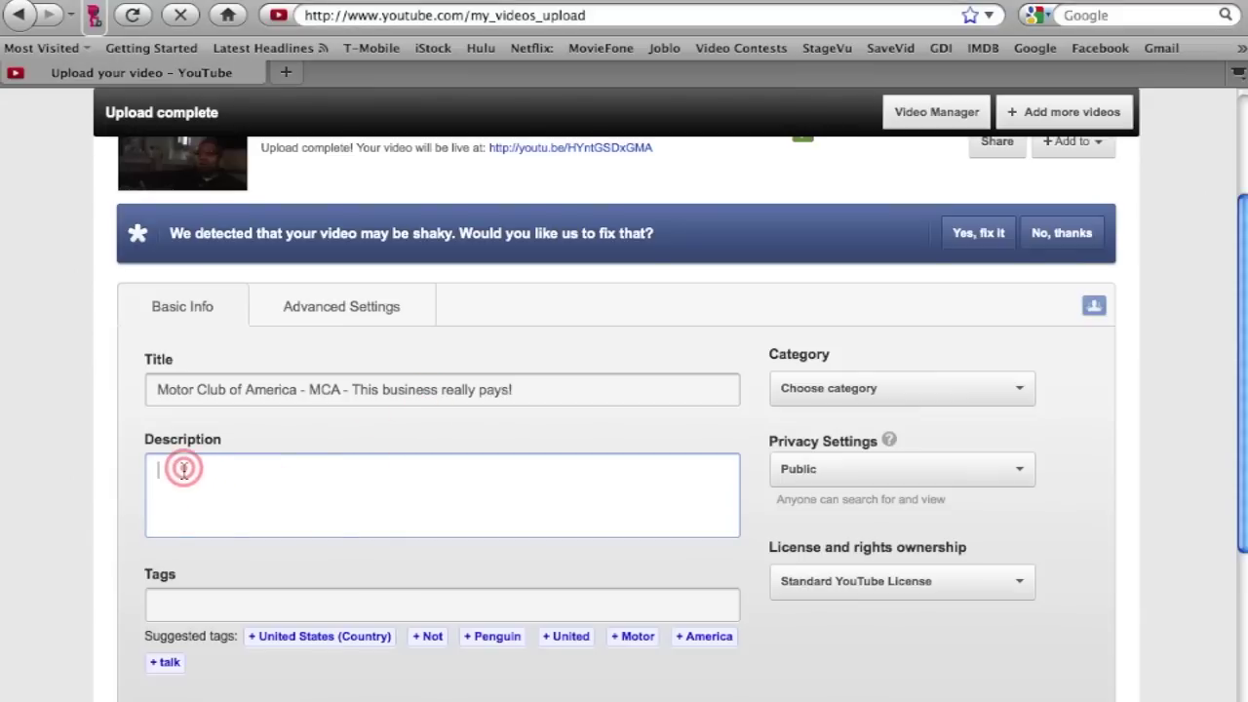
{"action": "right_click", "coordinate": [183, 469]}
{"action": "left_click", "coordinate": [229, 555]}
{"action": "scroll", "coordinate": [321, 498], "scroll_direction": "up", "scroll_amount": 5}
{"action": "scroll", "coordinate": [321, 499], "scroll_direction": "down", "scroll_amount": 8}
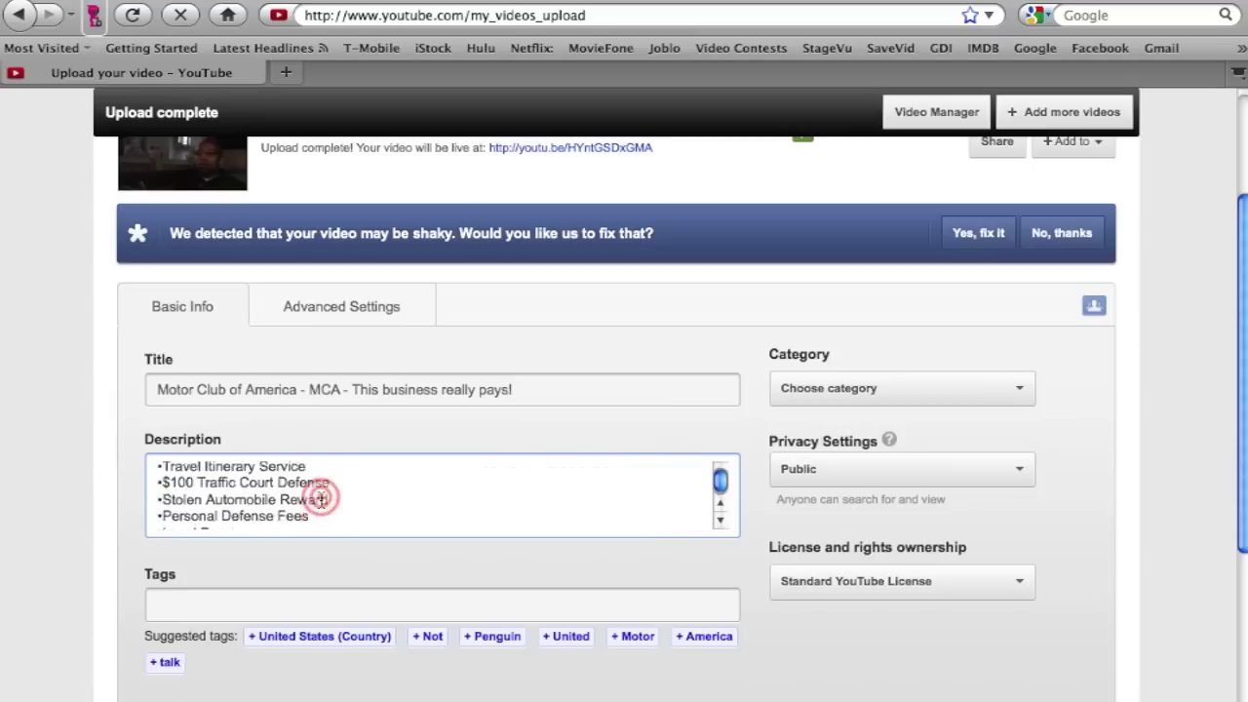
Look up the YouTube search suggestions for "motor club of america" without running the search.
{"action": "scroll", "coordinate": [321, 499], "scroll_direction": "up", "scroll_amount": 10}
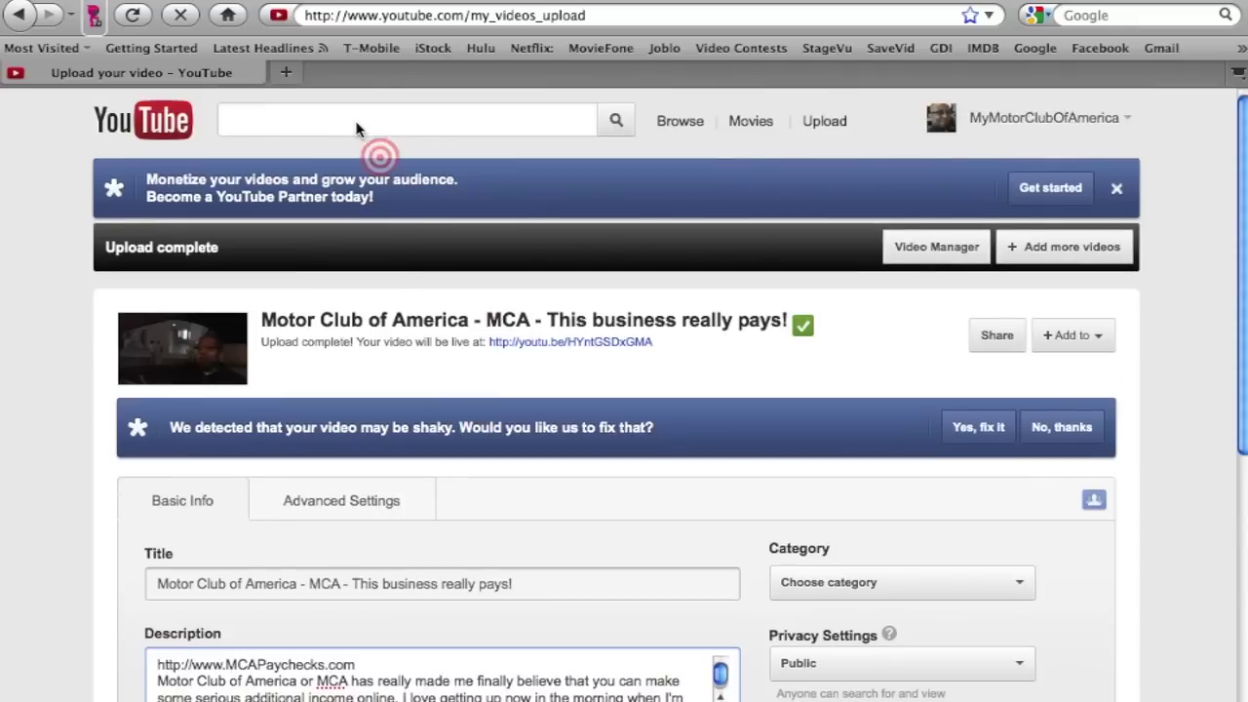
{"action": "left_click", "coordinate": [269, 121]}
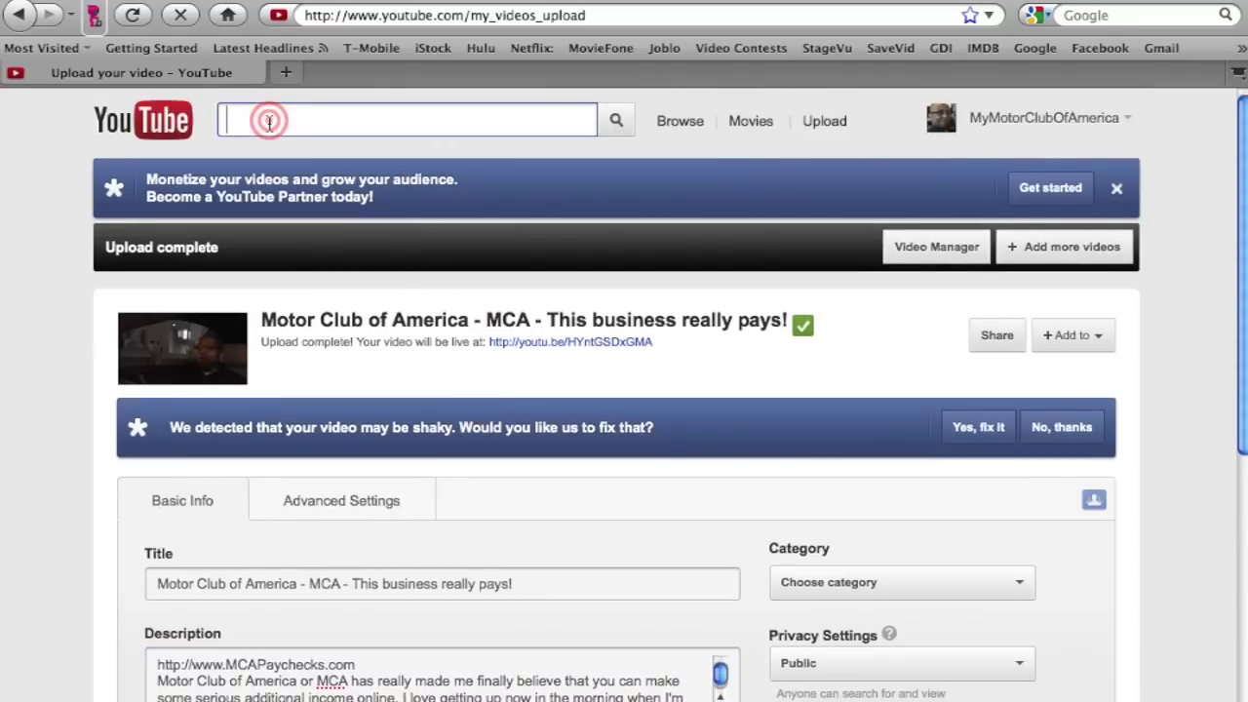
{"action": "type", "text": "motor "}
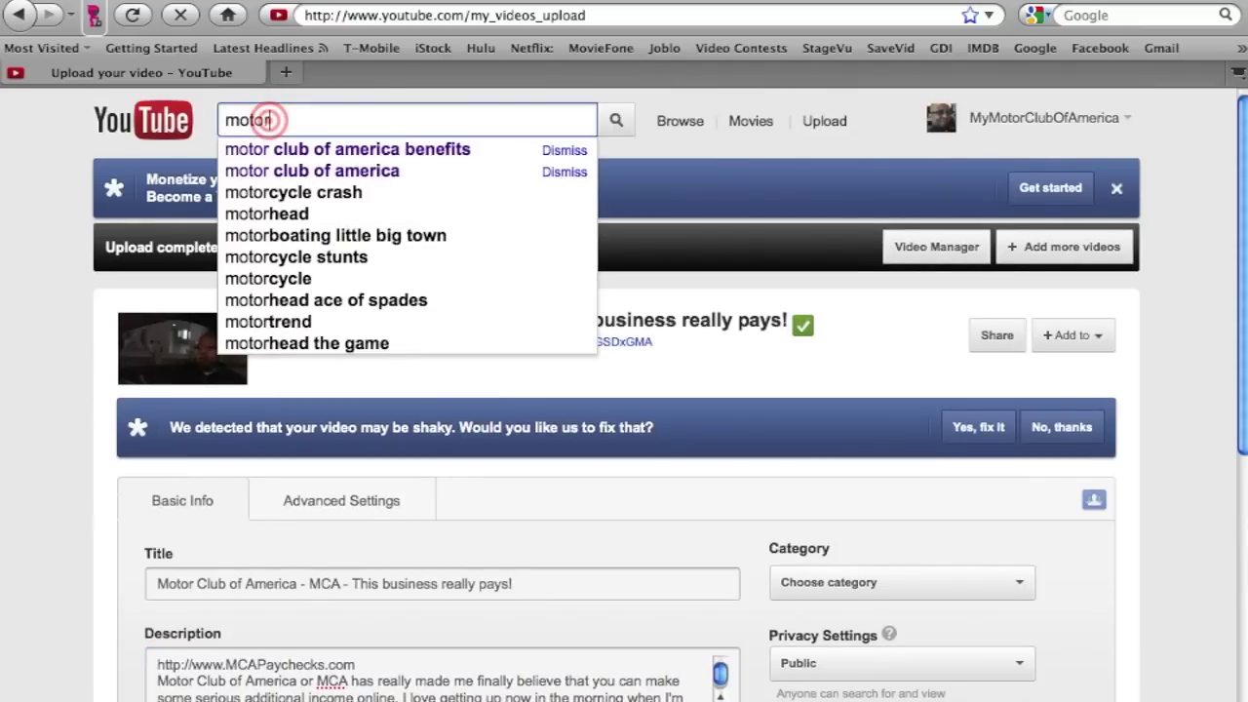
{"action": "type", "text": "club of "}
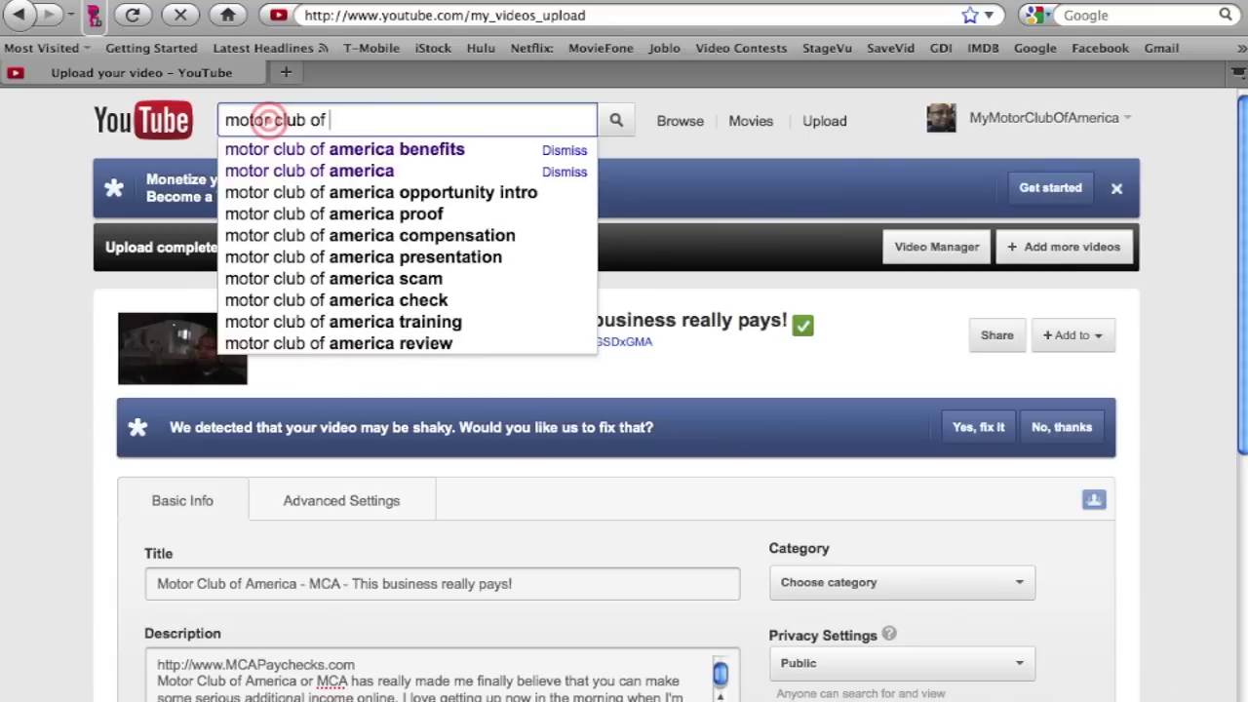
{"action": "type", "text": "america"}
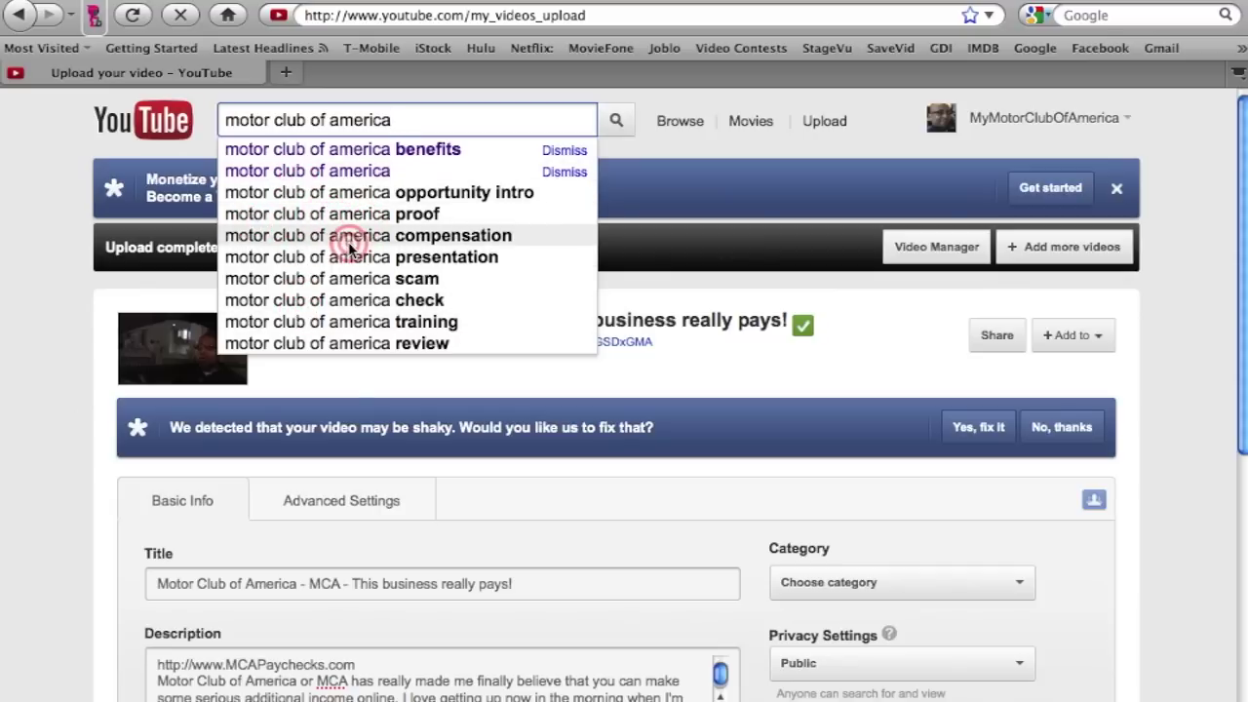
Examine the list of Motor Club of America keyword phrases at the end of the pasted description.
{"action": "left_click", "coordinate": [405, 683]}
{"action": "scroll", "coordinate": [405, 683], "scroll_direction": "down", "scroll_amount": 3}
{"action": "scroll", "coordinate": [405, 682], "scroll_direction": "down", "scroll_amount": 5}
{"action": "scroll", "coordinate": [405, 683], "scroll_direction": "down", "scroll_amount": 8}
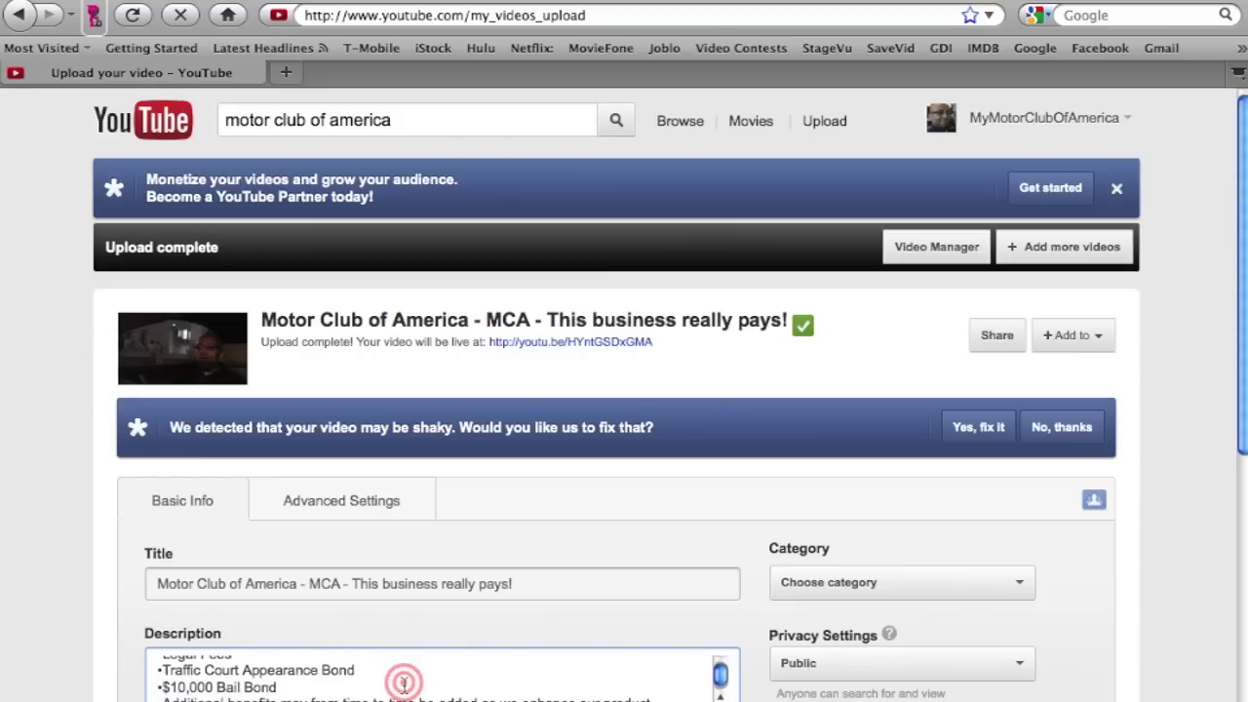
{"action": "scroll", "coordinate": [405, 683], "scroll_direction": "down", "scroll_amount": 10}
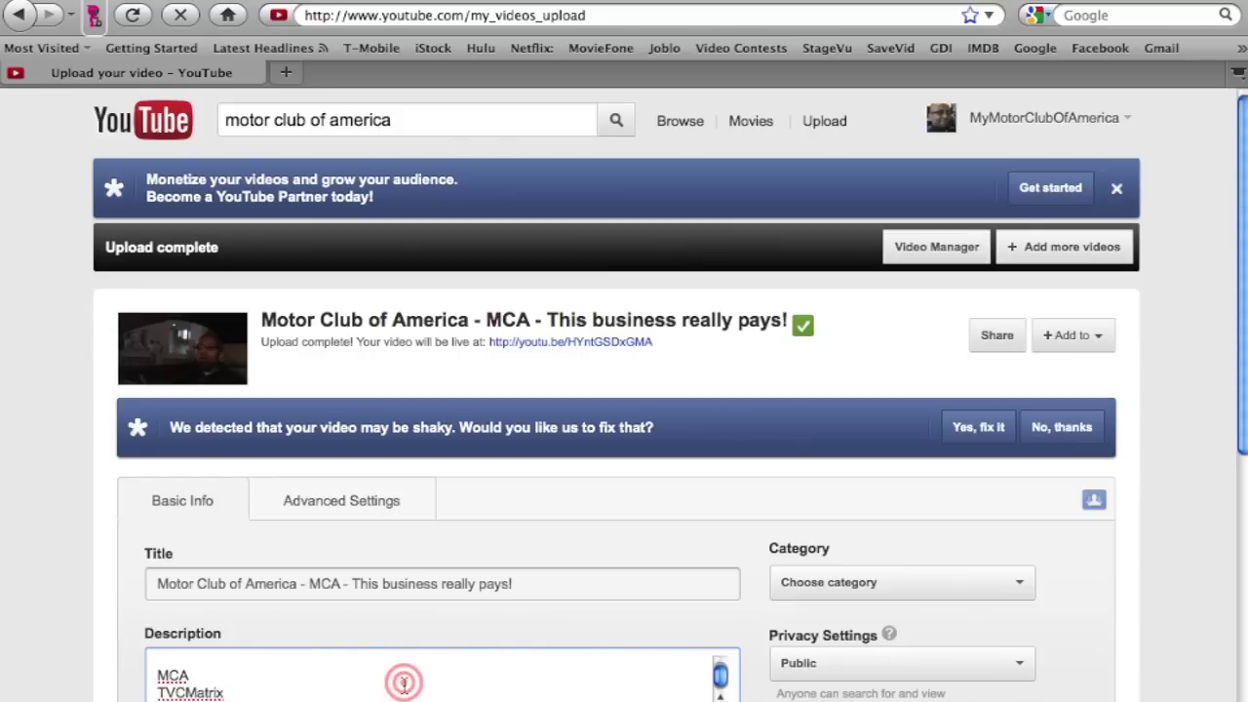
{"action": "scroll", "coordinate": [288, 673], "scroll_direction": "down", "scroll_amount": 10}
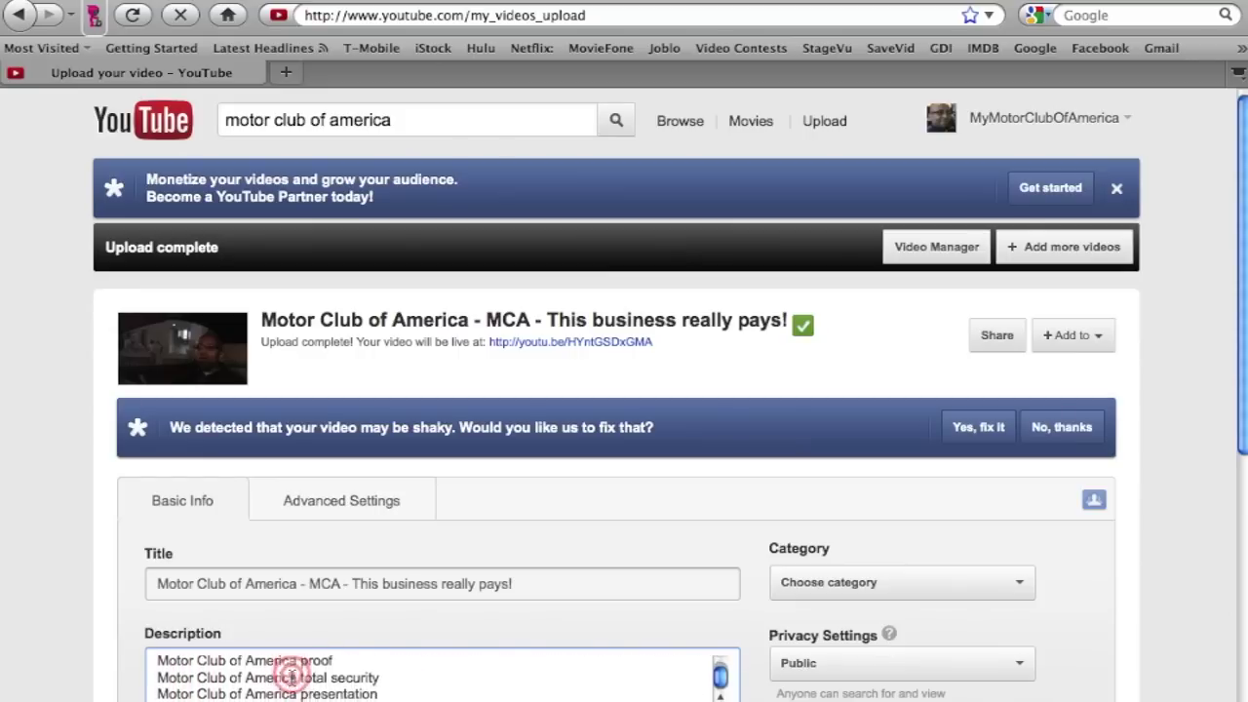
{"action": "scroll", "coordinate": [289, 673], "scroll_direction": "down", "scroll_amount": 1}
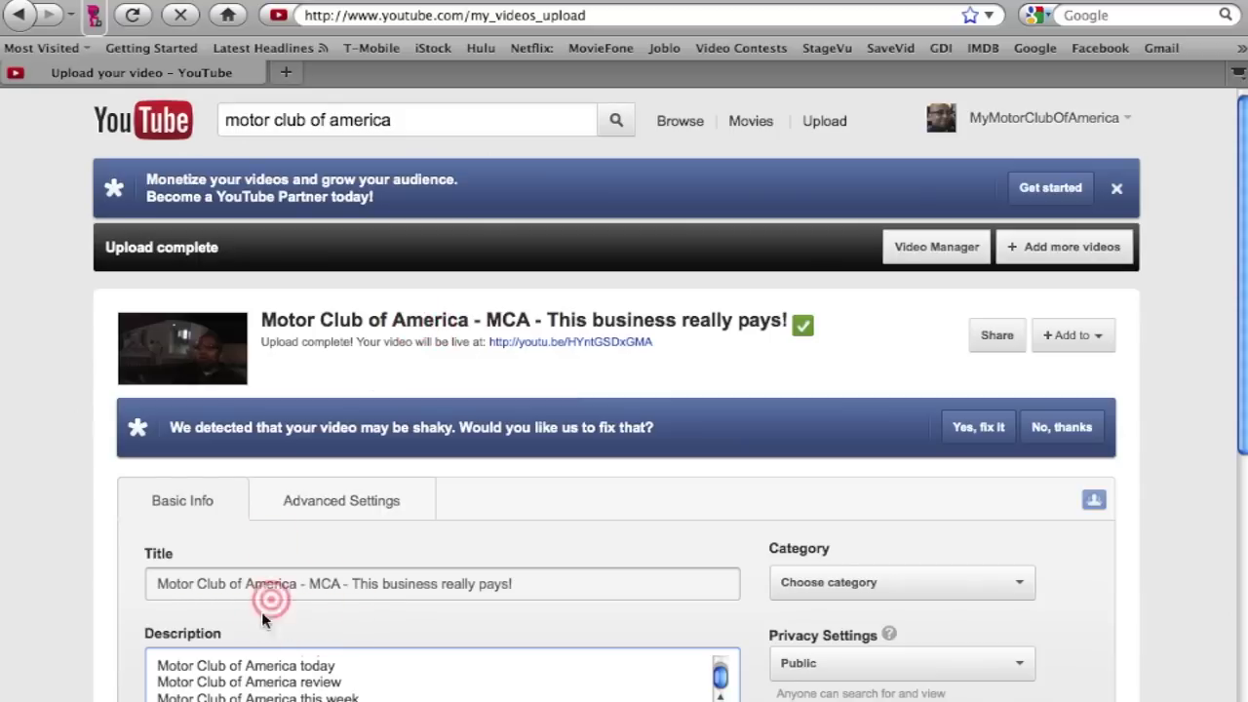
{"action": "scroll", "coordinate": [295, 671], "scroll_direction": "down", "scroll_amount": 3}
Examine the website link and introductory sentences at the beginning of the new upload's description.
{"action": "scroll", "coordinate": [295, 673], "scroll_direction": "up", "scroll_amount": 10}
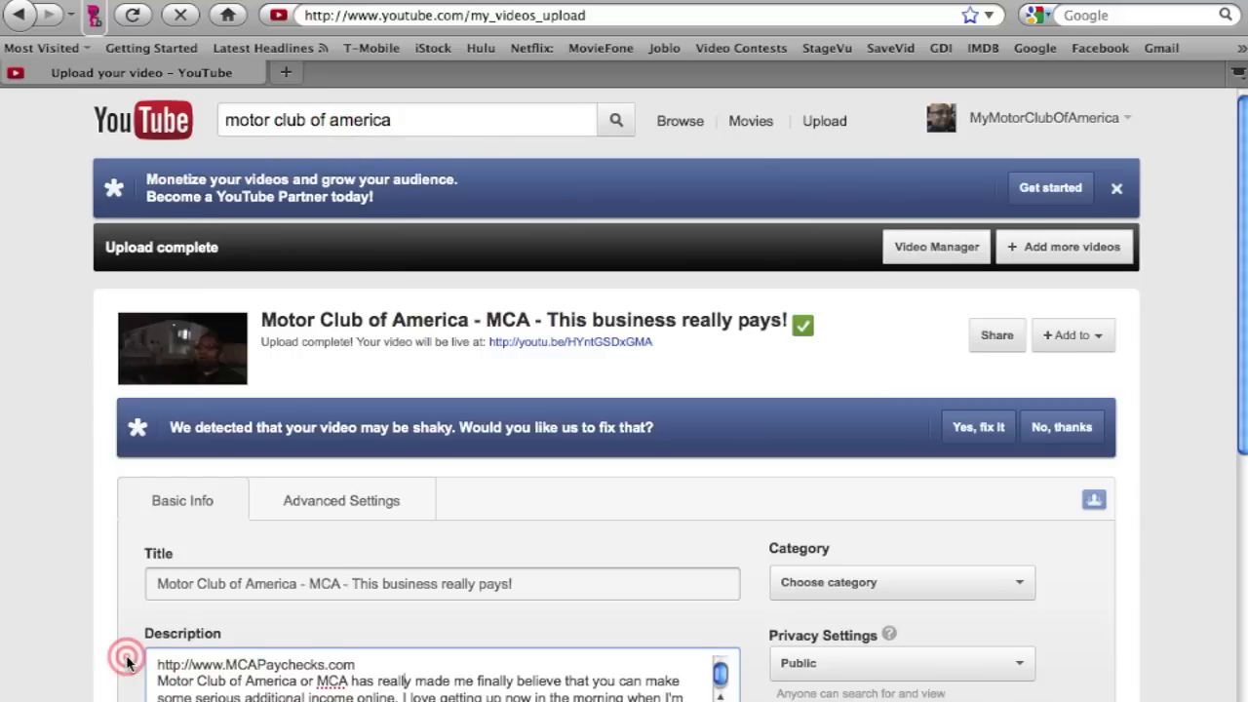
{"action": "scroll", "coordinate": [124, 655], "scroll_direction": "down", "scroll_amount": 5}
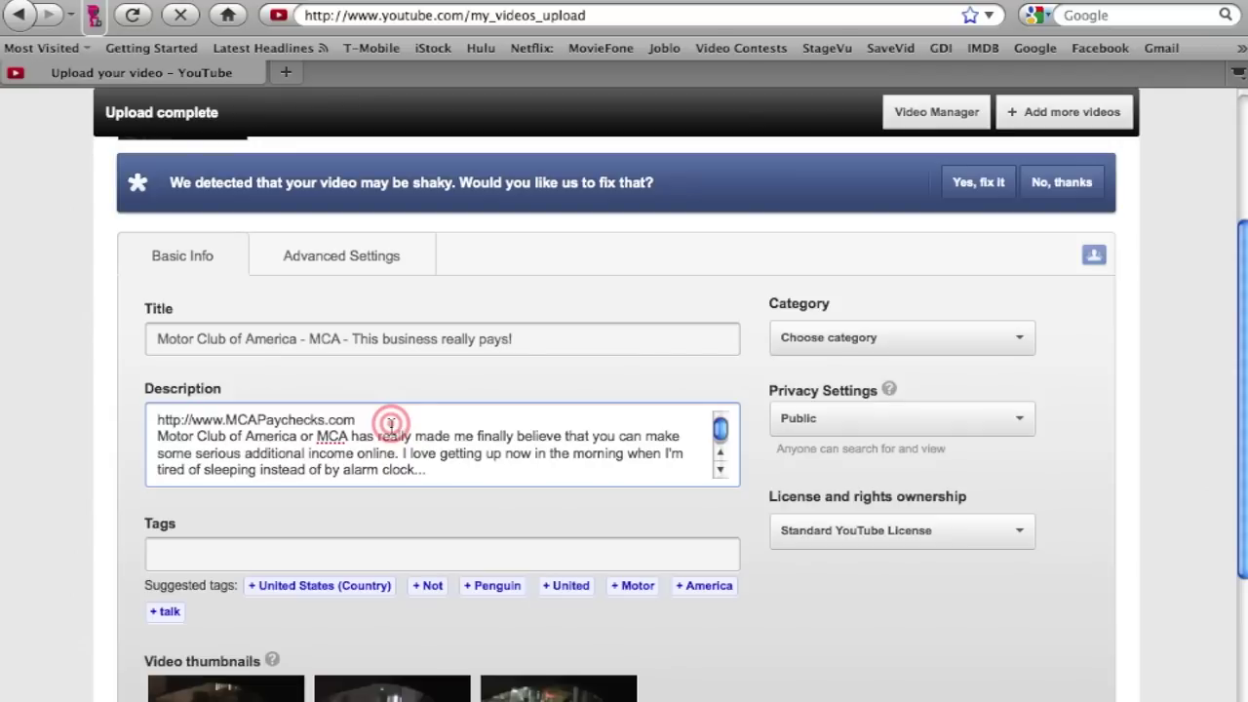
{"action": "scroll", "coordinate": [391, 422], "scroll_direction": "up", "scroll_amount": 4}
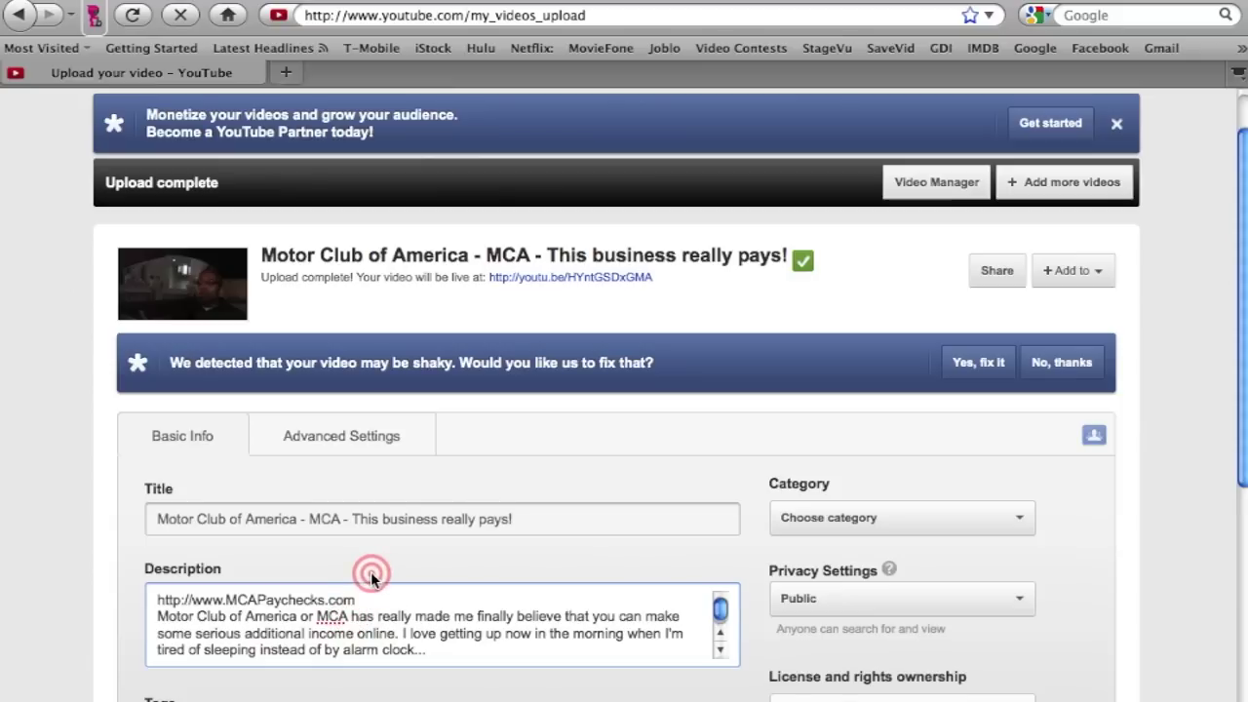
{"action": "scroll", "coordinate": [371, 578], "scroll_direction": "up", "scroll_amount": 2}
{"action": "scroll", "coordinate": [371, 577], "scroll_direction": "down", "scroll_amount": 5}
{"action": "scroll", "coordinate": [370, 580], "scroll_direction": "down", "scroll_amount": 2}
{"action": "scroll", "coordinate": [357, 307], "scroll_direction": "up", "scroll_amount": 1}
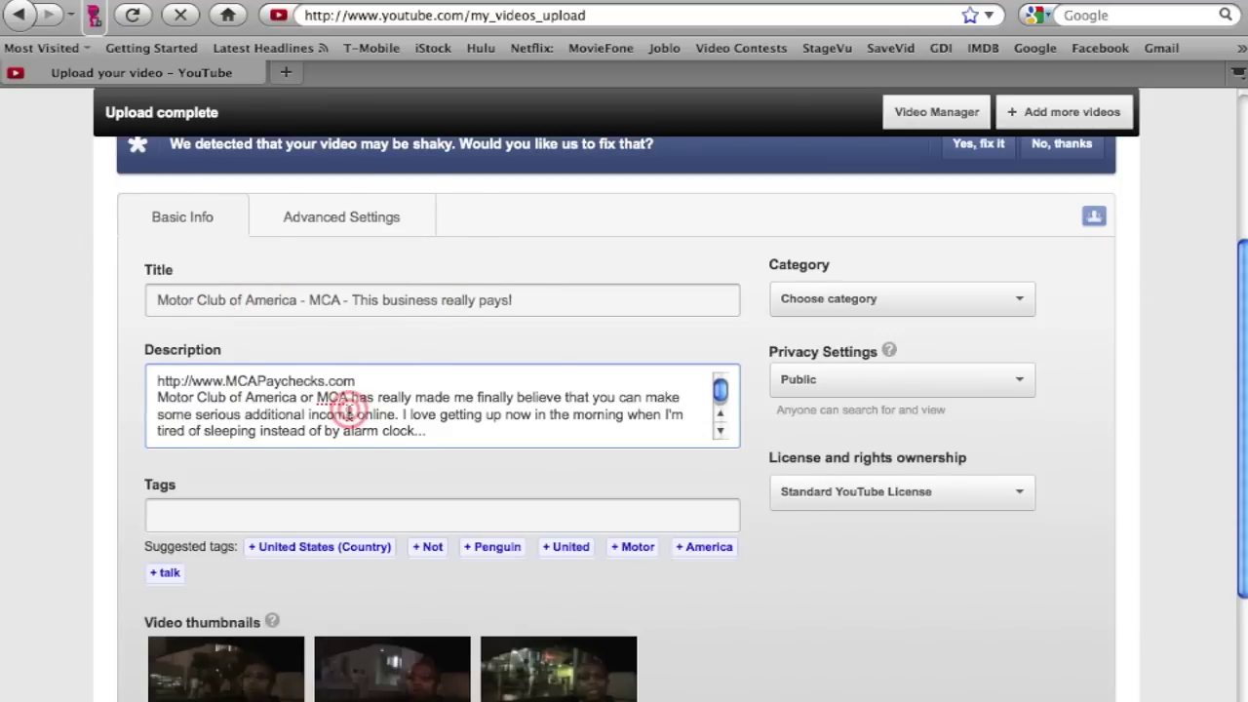
{"action": "scroll", "coordinate": [349, 413], "scroll_direction": "up", "scroll_amount": 2}
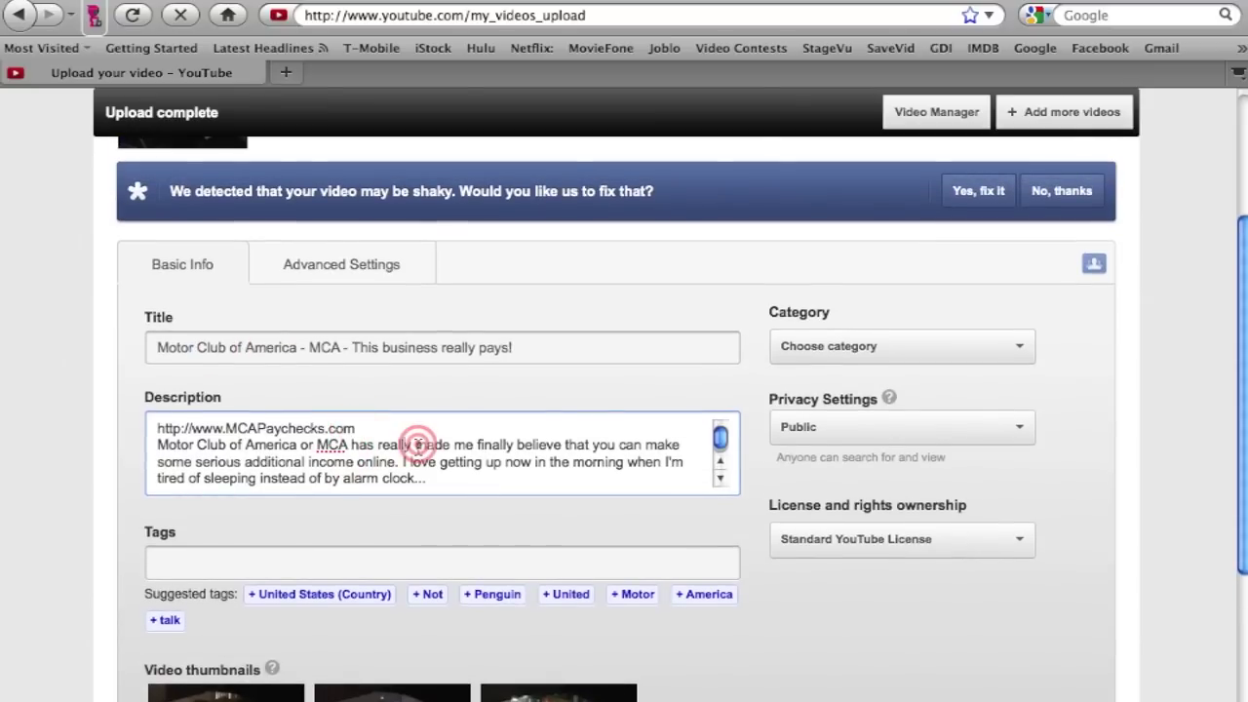
Read through the pasted description, covering the membership benefits, video and join links, keyword phrases and sign-up instructions.
{"action": "scroll", "coordinate": [417, 445], "scroll_direction": "down", "scroll_amount": 8}
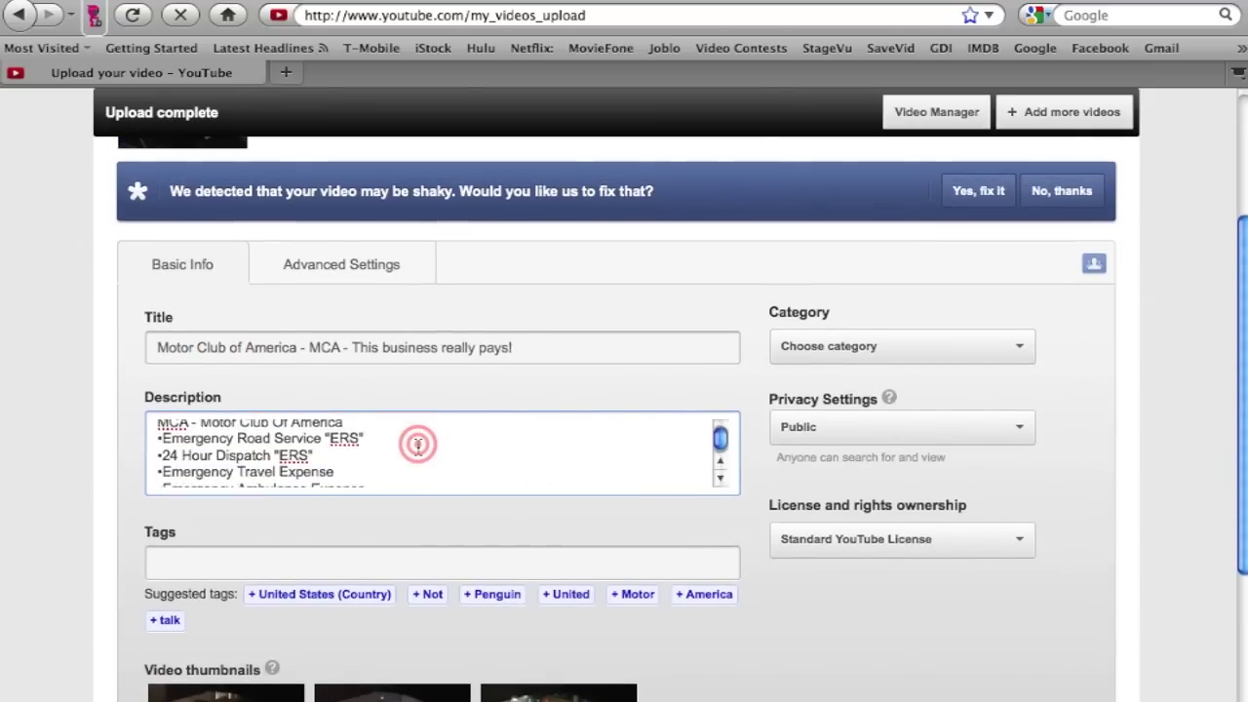
{"action": "scroll", "coordinate": [417, 445], "scroll_direction": "down", "scroll_amount": 8}
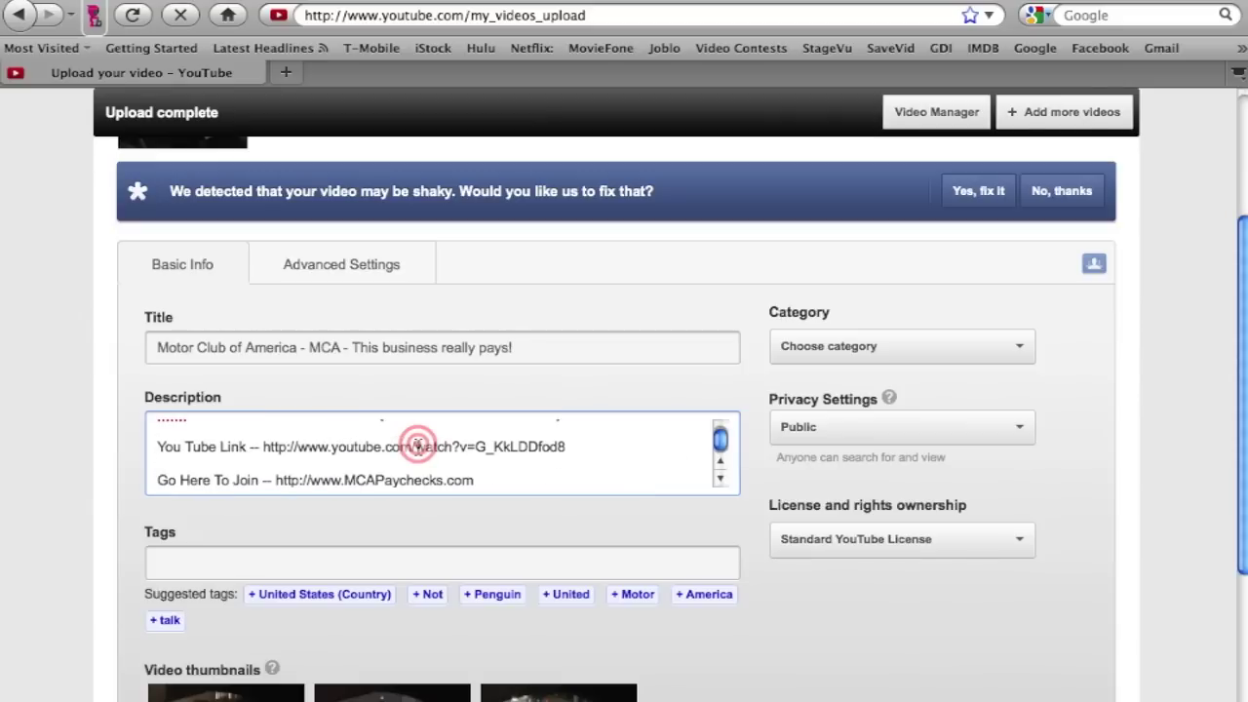
{"action": "scroll", "coordinate": [417, 445], "scroll_direction": "down", "scroll_amount": 6}
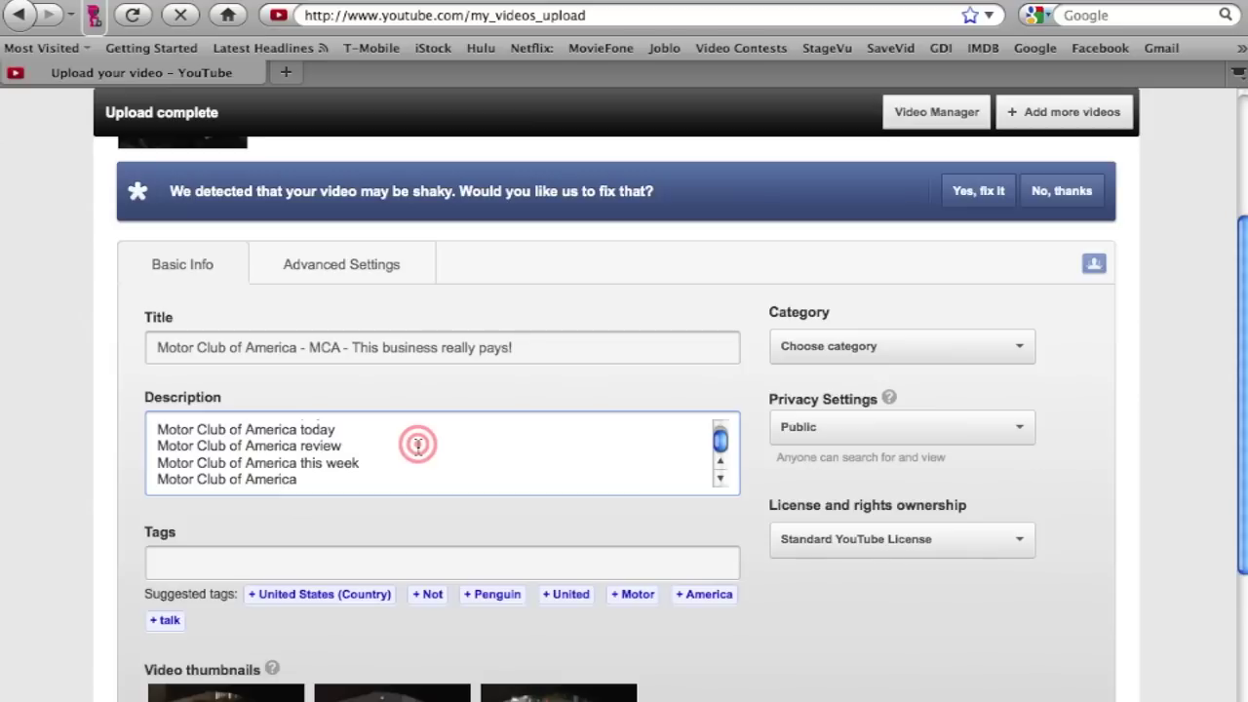
{"action": "scroll", "coordinate": [418, 445], "scroll_direction": "up", "scroll_amount": 15}
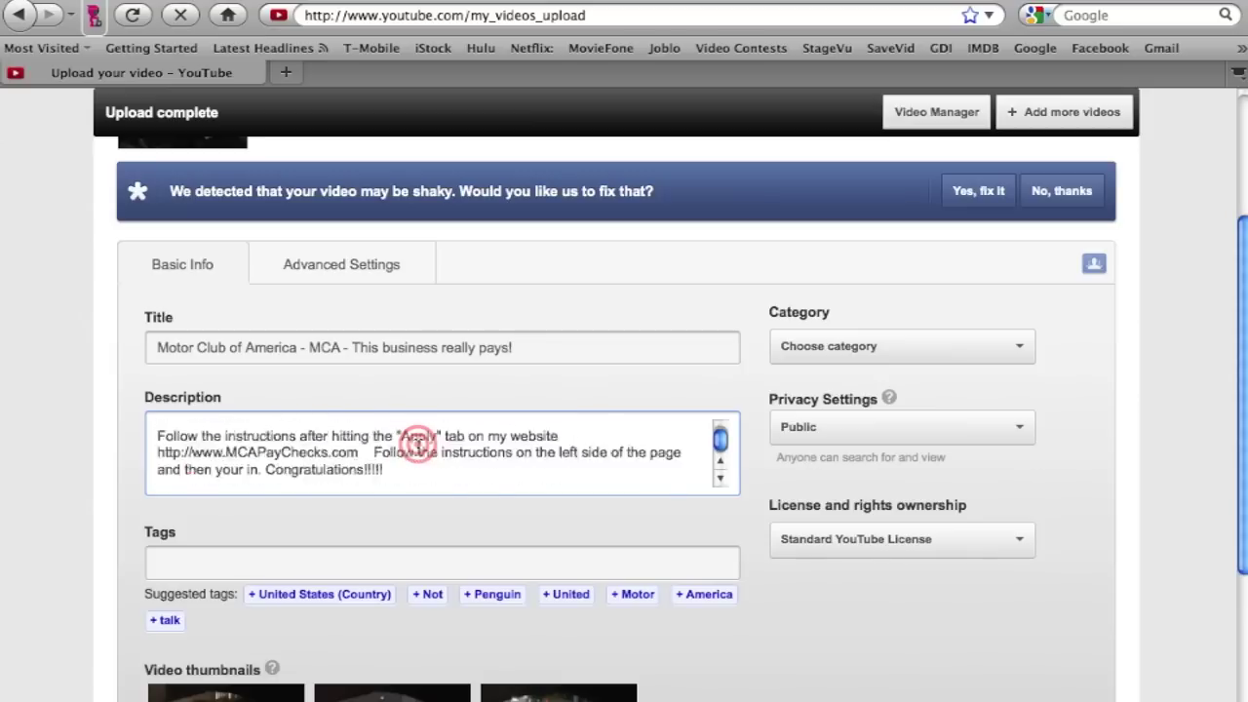
{"action": "scroll", "coordinate": [417, 444], "scroll_direction": "up", "scroll_amount": 5}
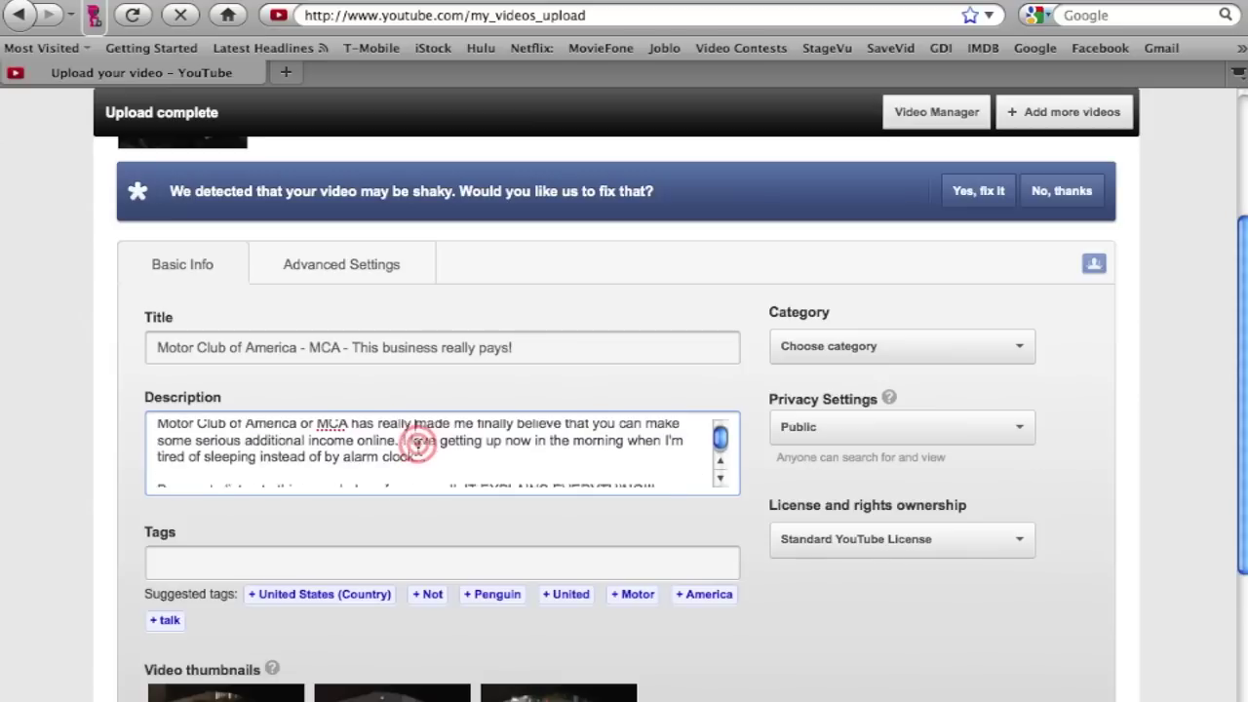
{"action": "scroll", "coordinate": [417, 445], "scroll_direction": "down", "scroll_amount": 3}
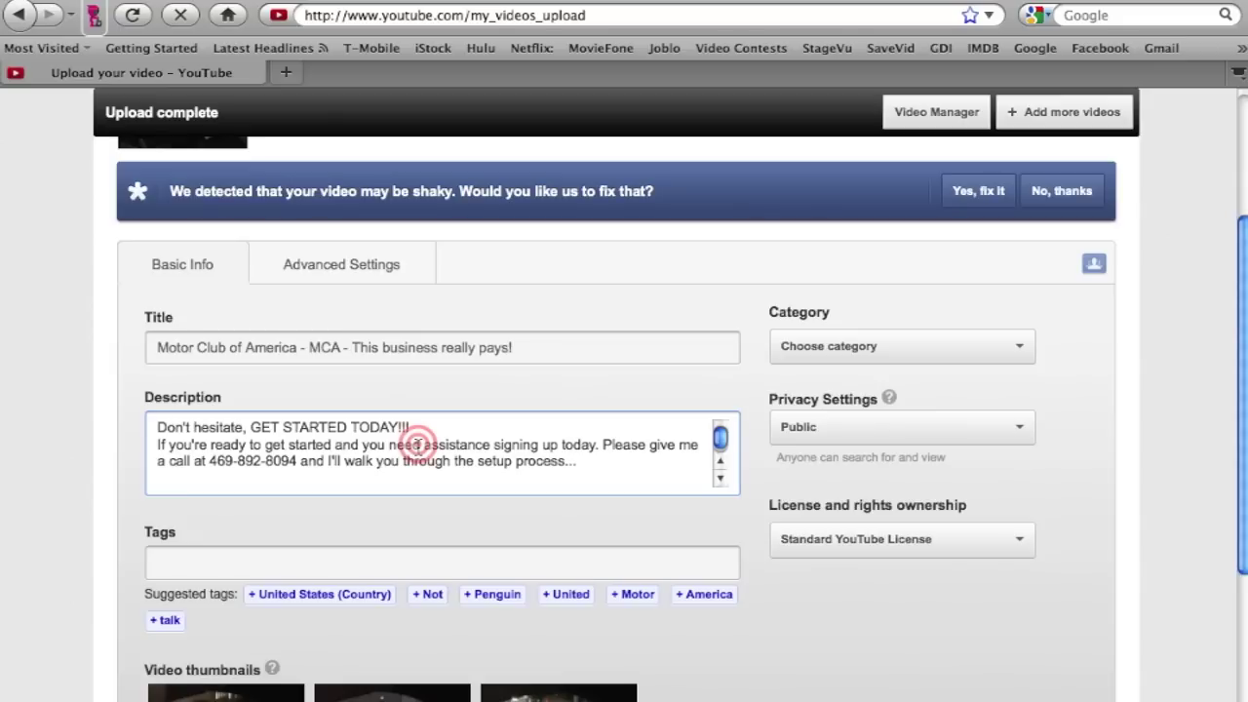
{"action": "scroll", "coordinate": [417, 444], "scroll_direction": "down", "scroll_amount": 3}
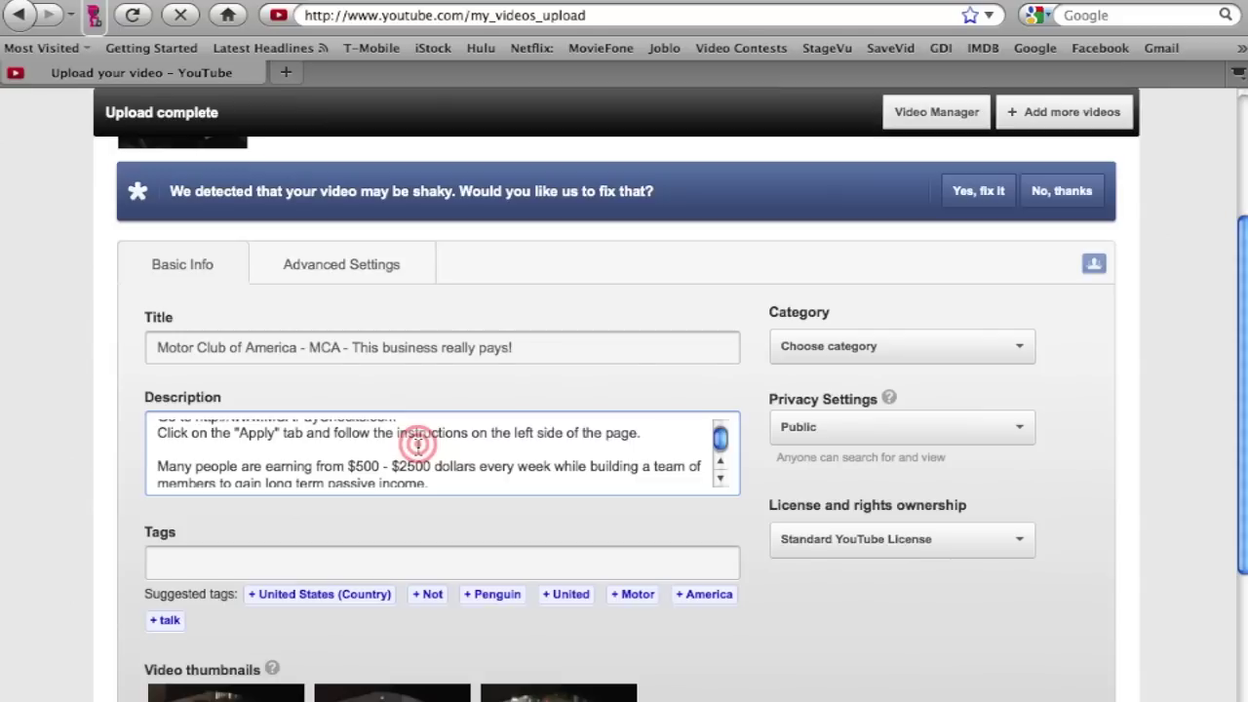
{"action": "scroll", "coordinate": [418, 444], "scroll_direction": "down", "scroll_amount": 5}
{"action": "scroll", "coordinate": [417, 445], "scroll_direction": "up", "scroll_amount": 4}
{"action": "scroll", "coordinate": [417, 444], "scroll_direction": "down", "scroll_amount": 6}
{"action": "scroll", "coordinate": [417, 445], "scroll_direction": "down", "scroll_amount": 10}
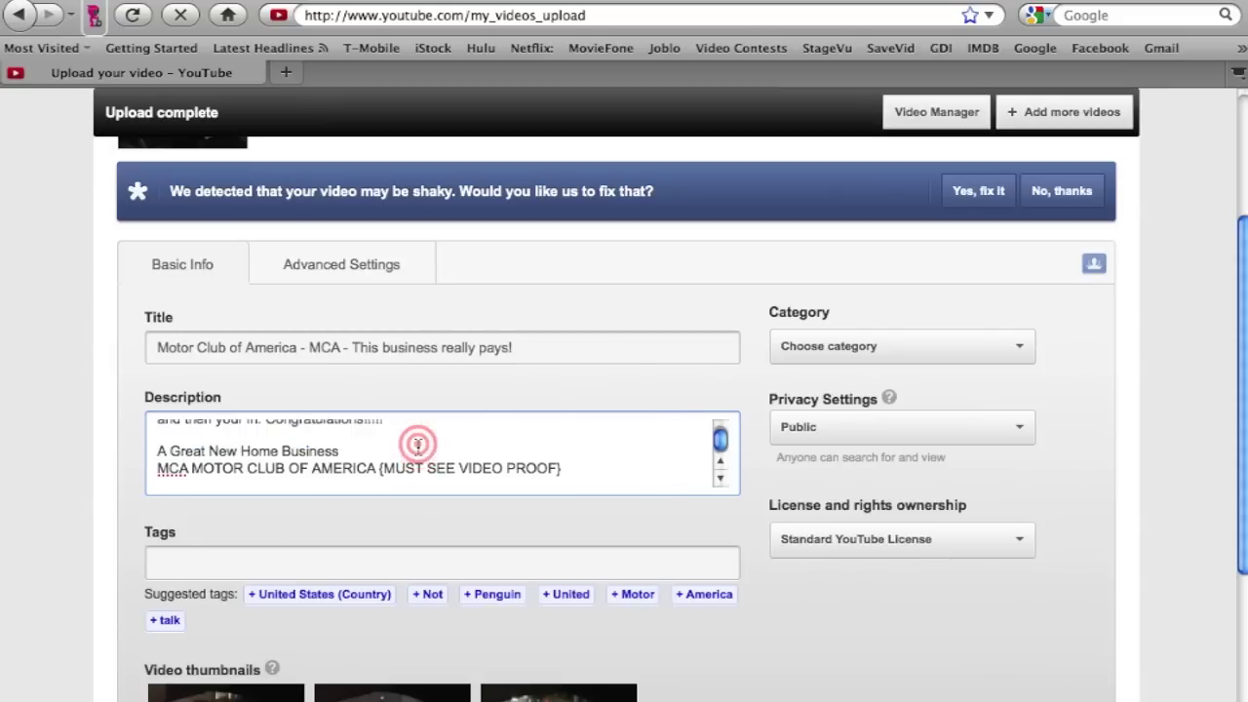
Review the pasted description again, checking the website instructions, closing keywords, weekly earnings paragraph and recorded conference call details.
{"action": "scroll", "coordinate": [418, 445], "scroll_direction": "up", "scroll_amount": 15}
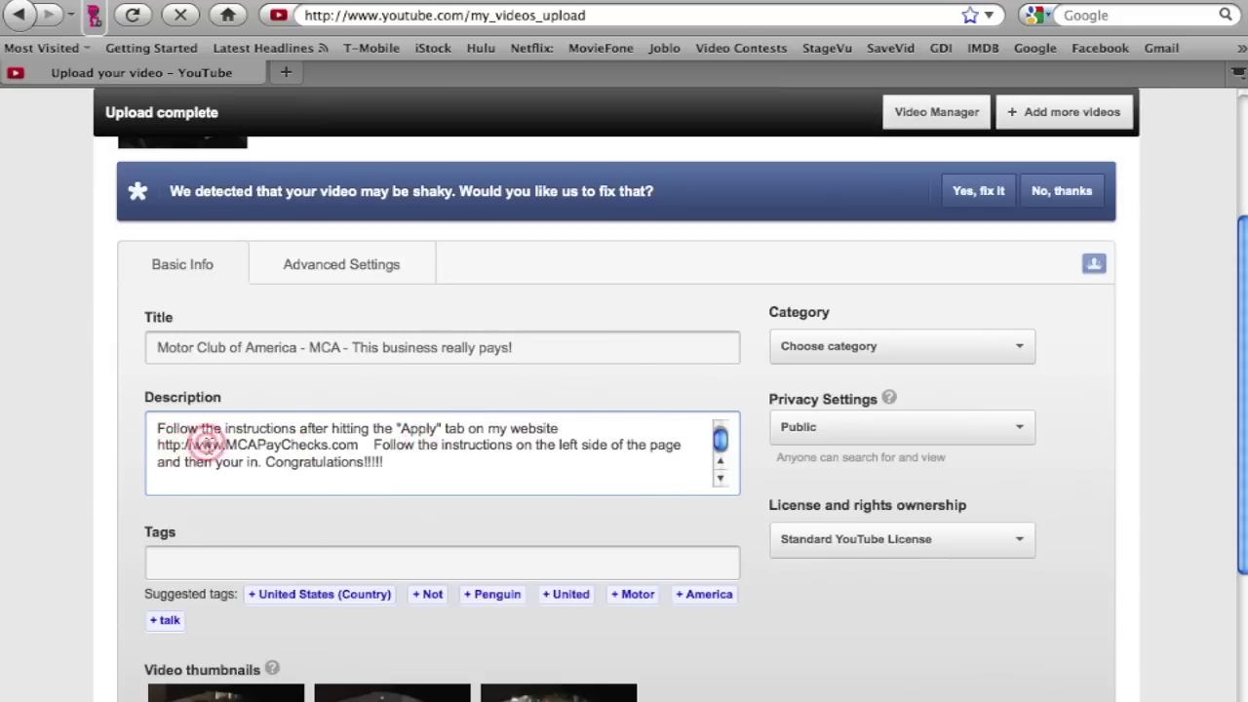
{"action": "scroll", "coordinate": [348, 440], "scroll_direction": "up", "scroll_amount": 3}
{"action": "scroll", "coordinate": [359, 443], "scroll_direction": "down", "scroll_amount": 1}
{"action": "scroll", "coordinate": [359, 445], "scroll_direction": "down", "scroll_amount": 5}
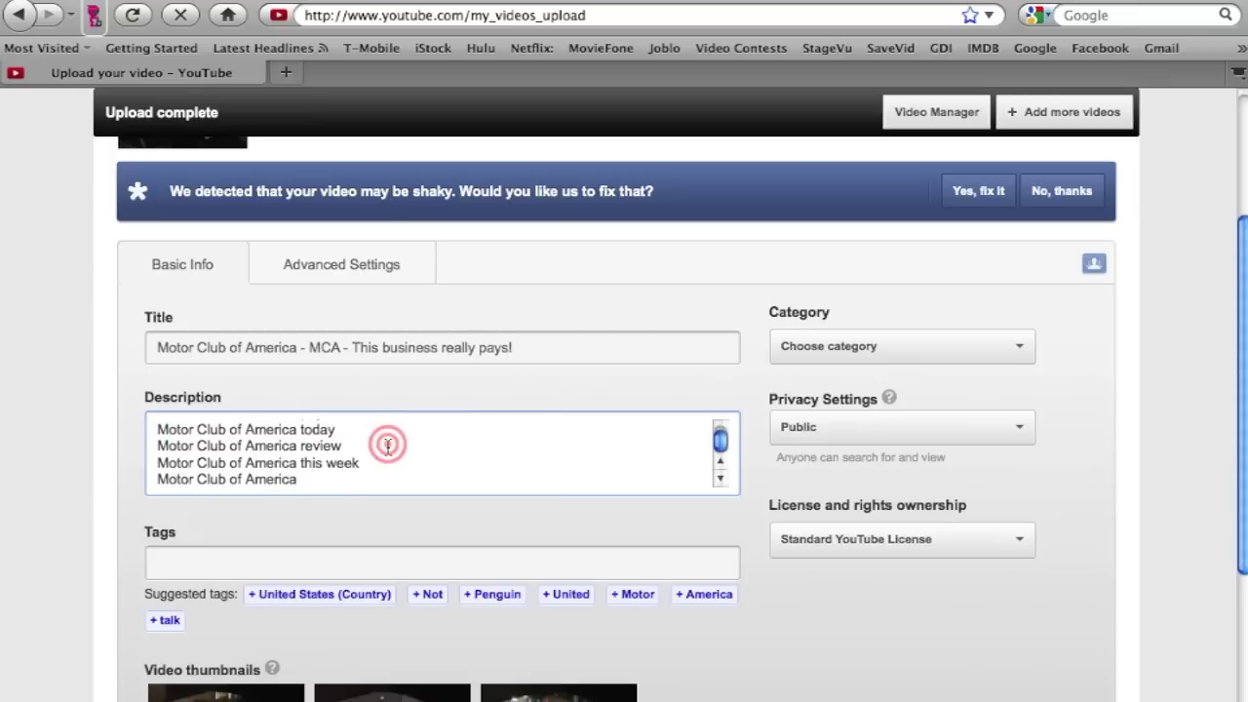
{"action": "scroll", "coordinate": [387, 445], "scroll_direction": "up", "scroll_amount": 15}
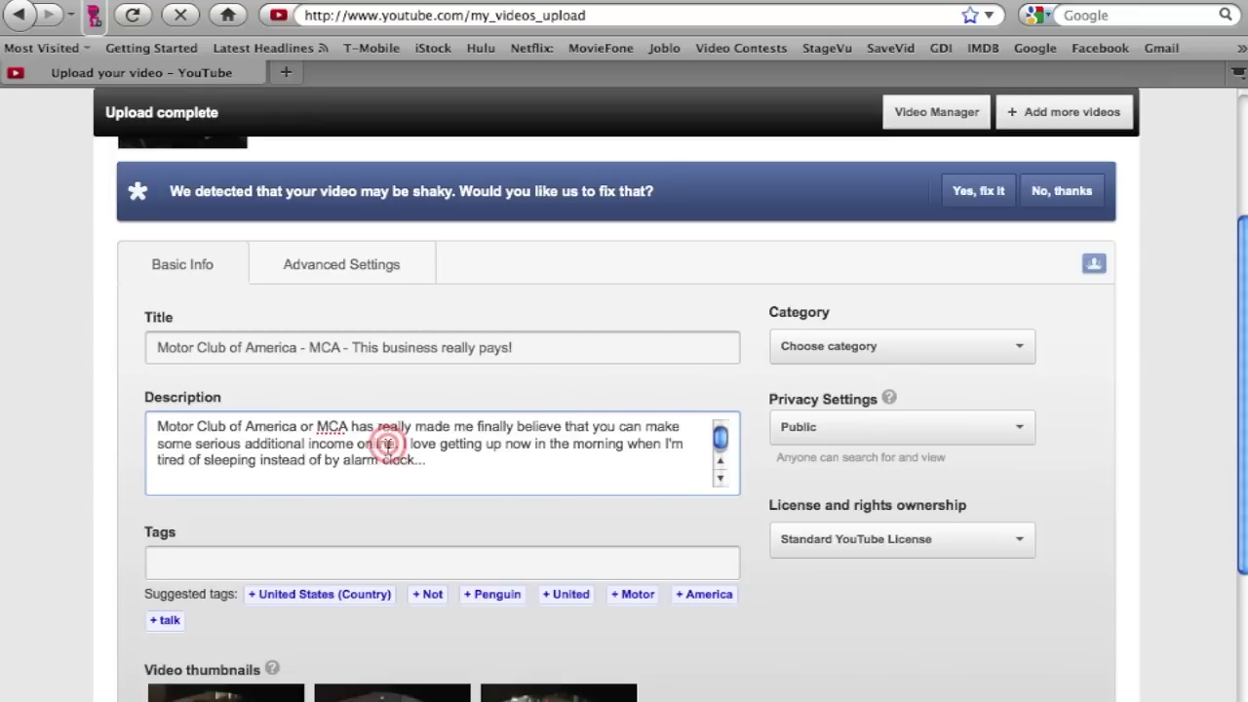
{"action": "scroll", "coordinate": [388, 445], "scroll_direction": "up", "scroll_amount": 1}
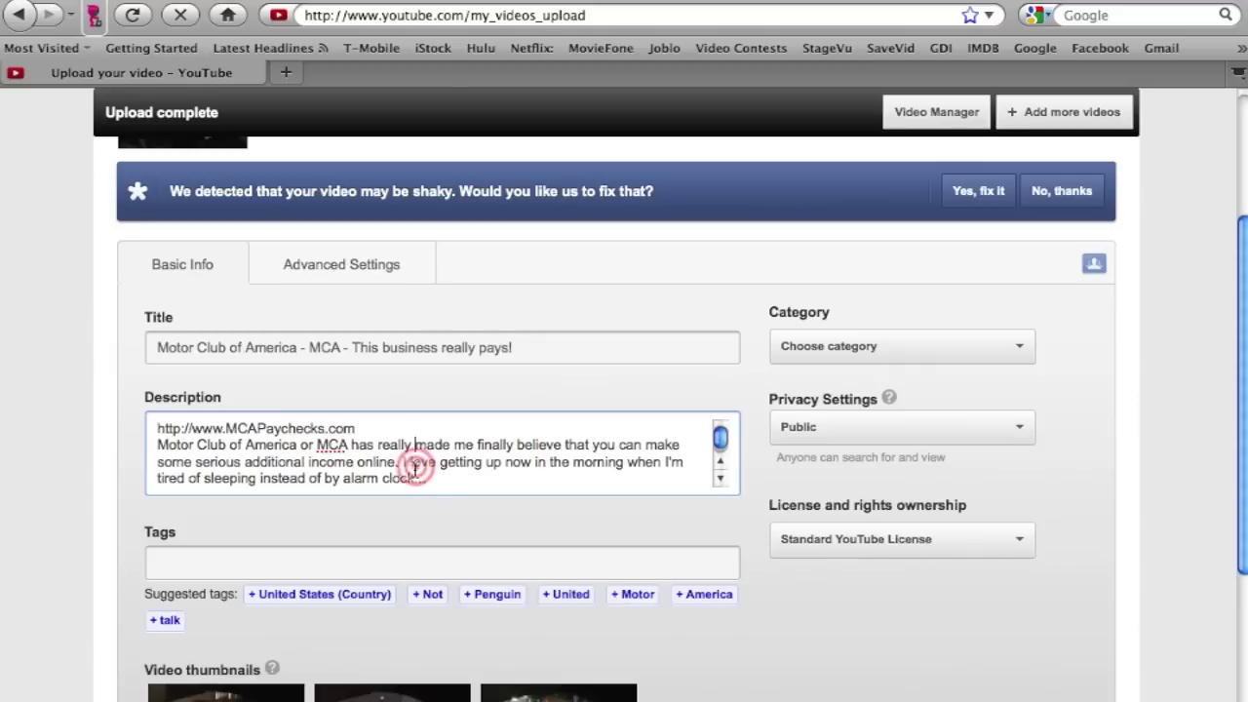
{"action": "scroll", "coordinate": [415, 468], "scroll_direction": "down", "scroll_amount": 10}
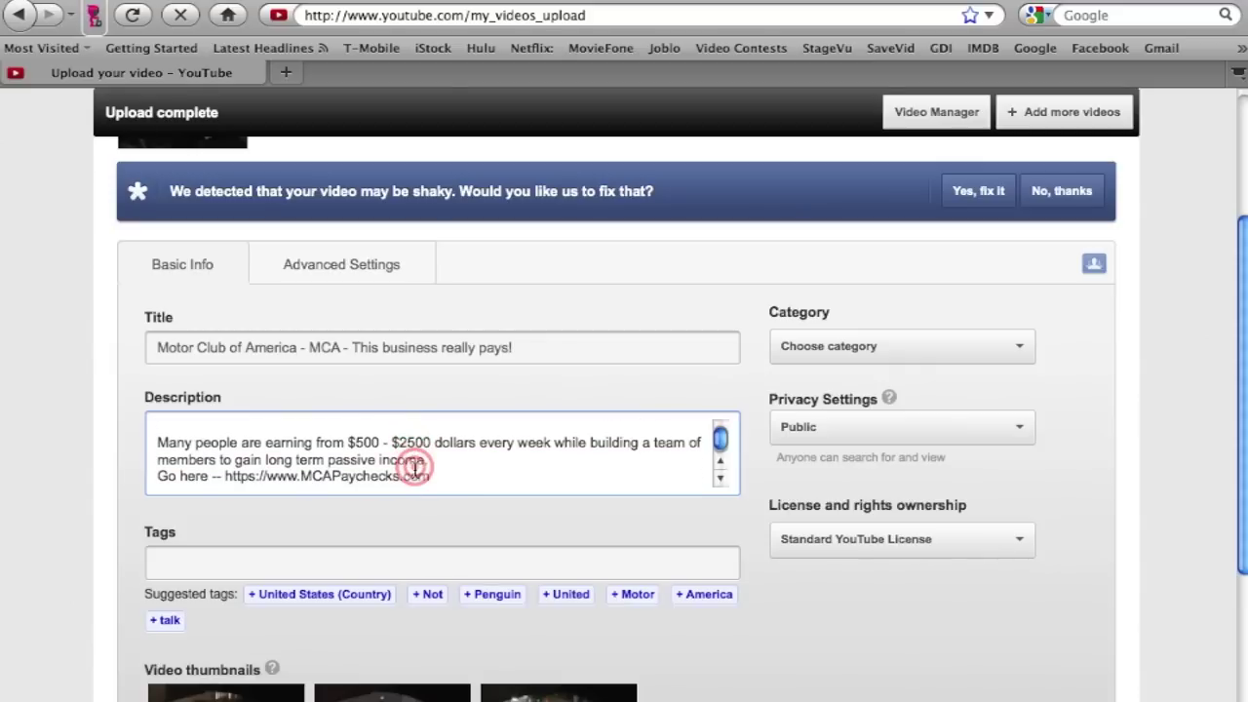
{"action": "scroll", "coordinate": [415, 468], "scroll_direction": "up", "scroll_amount": 1}
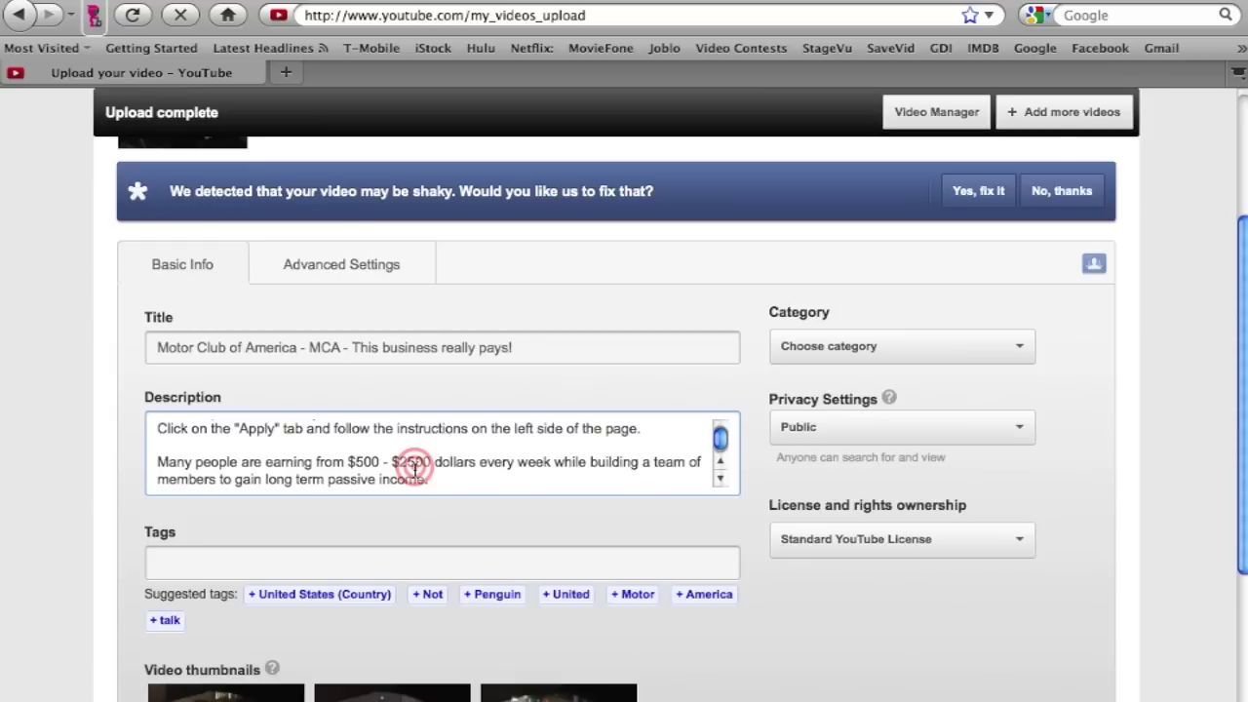
{"action": "scroll", "coordinate": [415, 468], "scroll_direction": "up", "scroll_amount": 2}
{"action": "scroll", "coordinate": [416, 468], "scroll_direction": "up", "scroll_amount": 3}
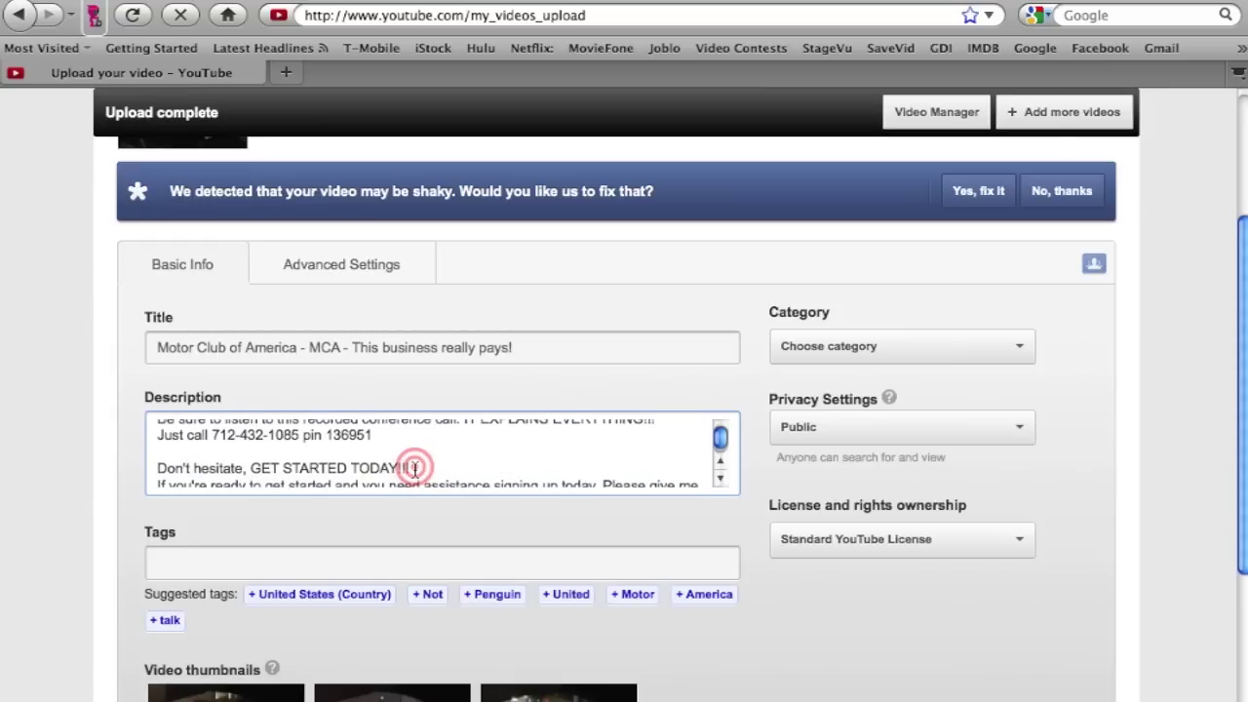
Look back through the new upload's pasted description to the website link at its beginning.
{"action": "scroll", "coordinate": [415, 468], "scroll_direction": "up", "scroll_amount": 10}
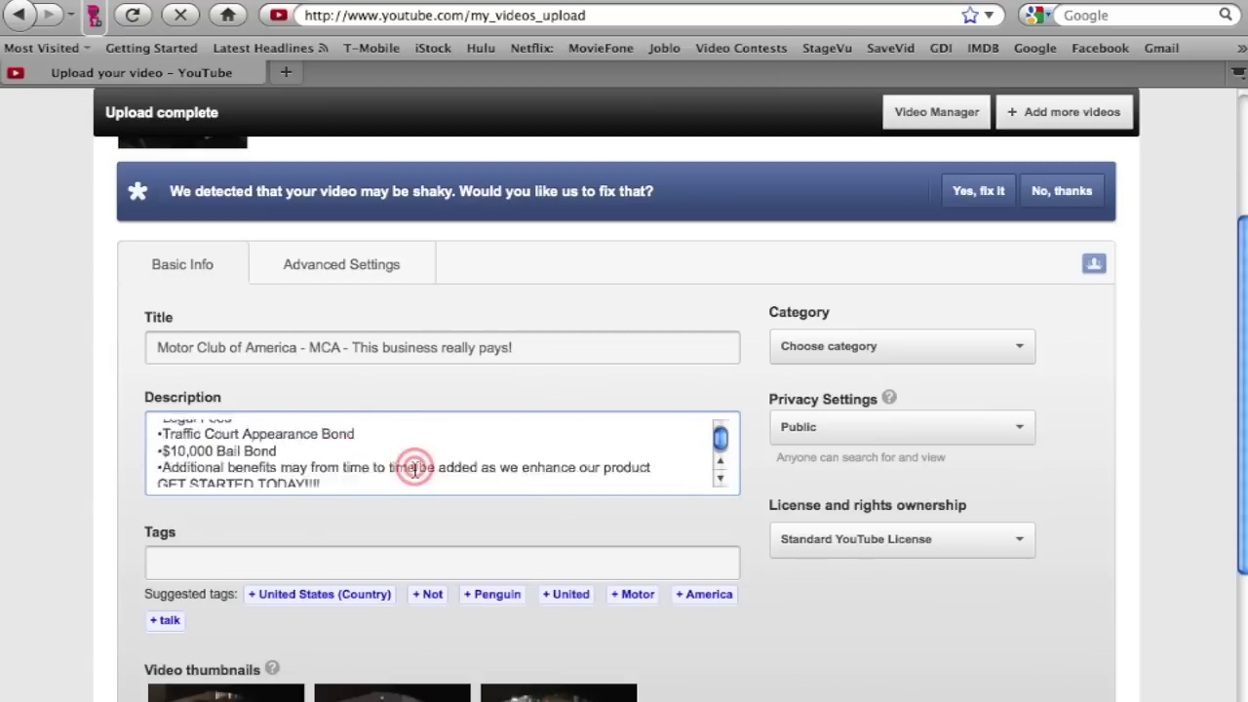
{"action": "scroll", "coordinate": [415, 468], "scroll_direction": "up", "scroll_amount": 3}
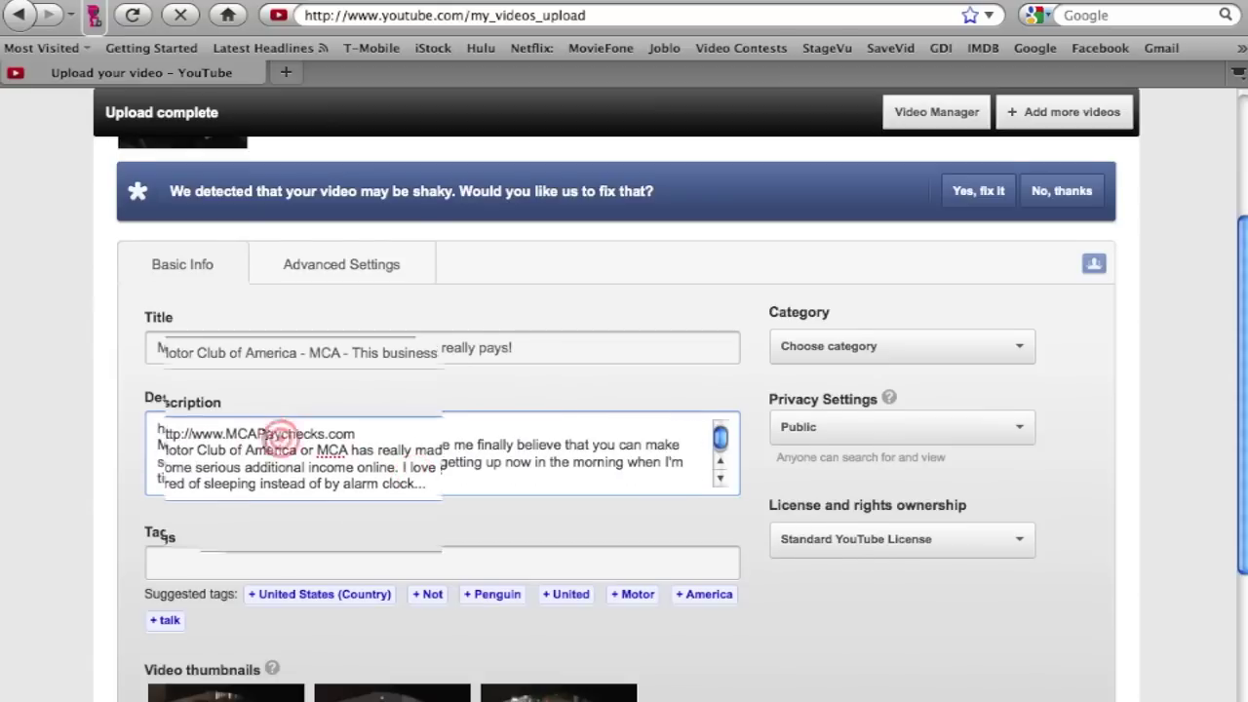
{"action": "scroll", "coordinate": [181, 460], "scroll_direction": "up", "scroll_amount": 2}
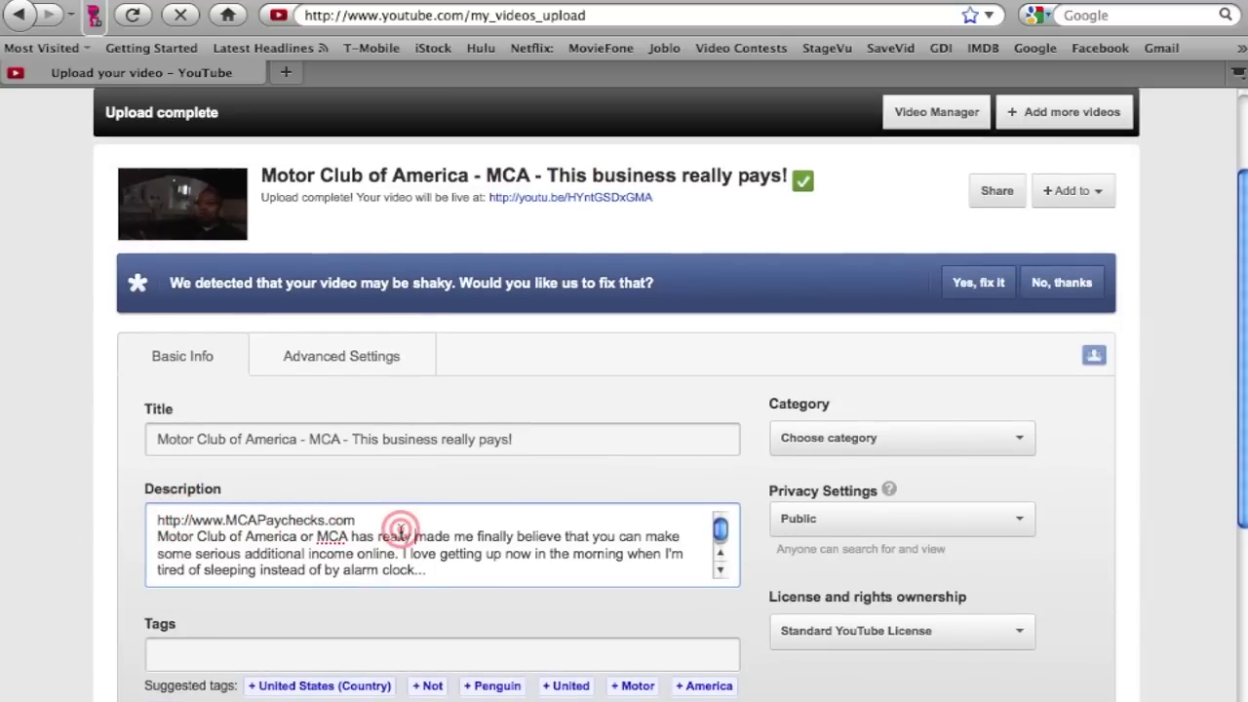
{"action": "scroll", "coordinate": [519, 490], "scroll_direction": "down", "scroll_amount": 3}
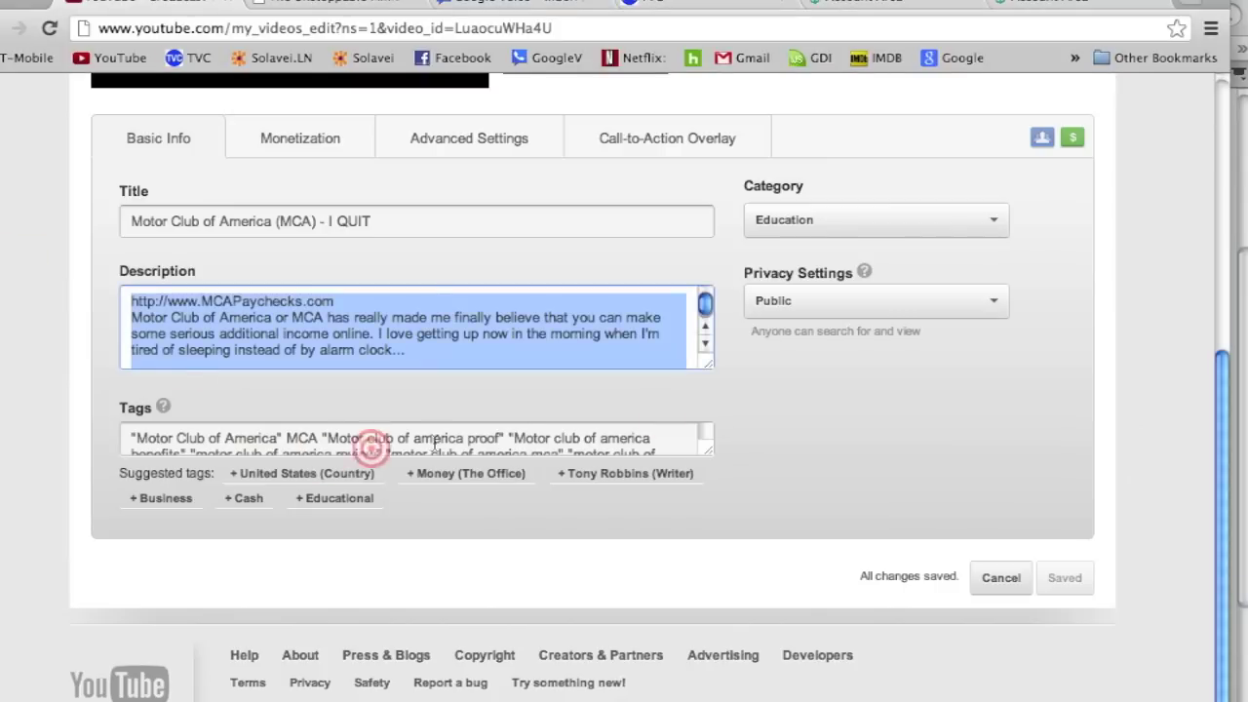
Enlarge the Tags box of the existing "Motor Club of America (MCA) - I QUIT" video in Chrome to show its full tag list.
{"action": "triple_click", "coordinate": [715, 454]}
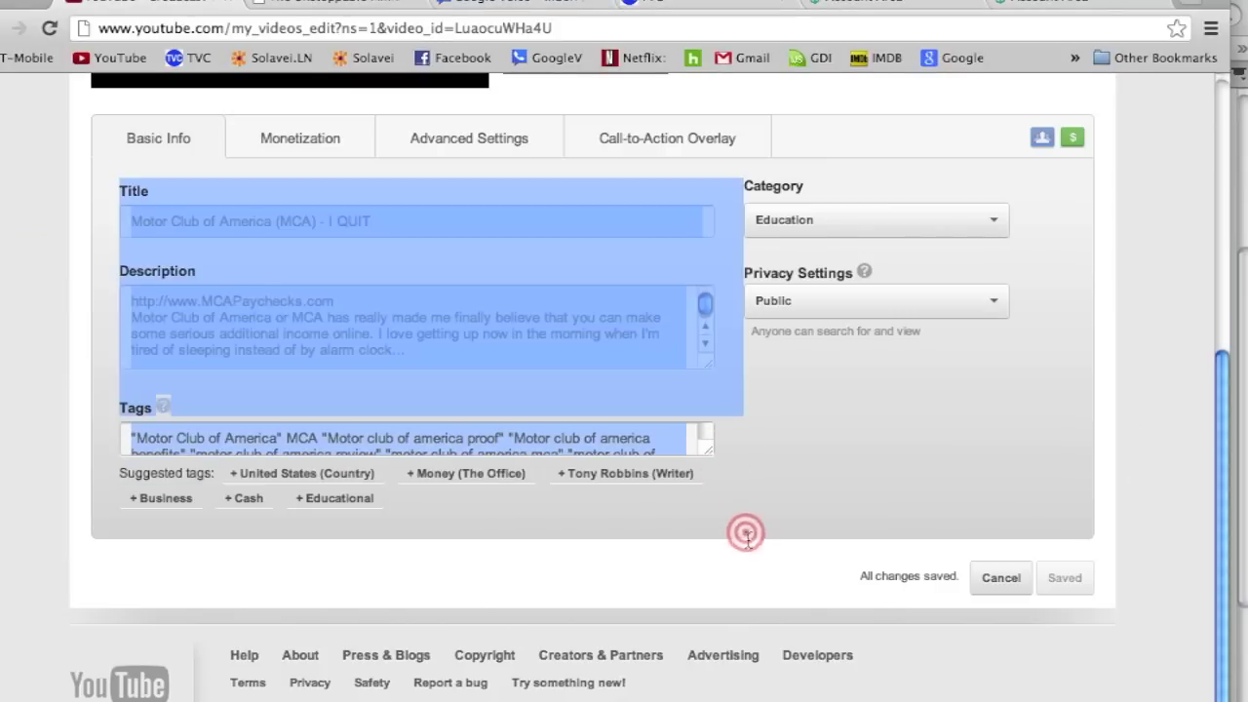
{"action": "left_click", "coordinate": [707, 459]}
{"action": "left_click_drag", "start_coordinate": [708, 455], "coordinate": [766, 591]}
{"action": "scroll", "coordinate": [757, 493], "scroll_direction": "up", "scroll_amount": 5}
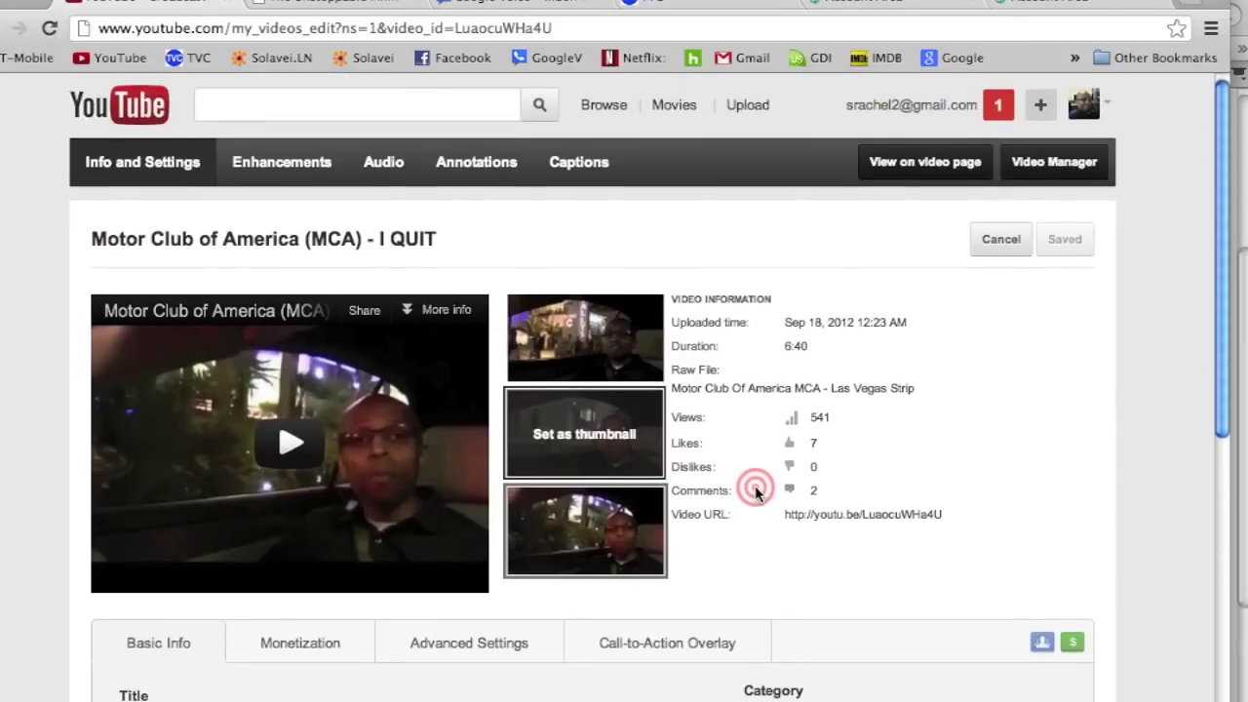
{"action": "scroll", "coordinate": [752, 487], "scroll_direction": "down", "scroll_amount": 4}
{"action": "scroll", "coordinate": [752, 487], "scroll_direction": "up", "scroll_amount": 4}
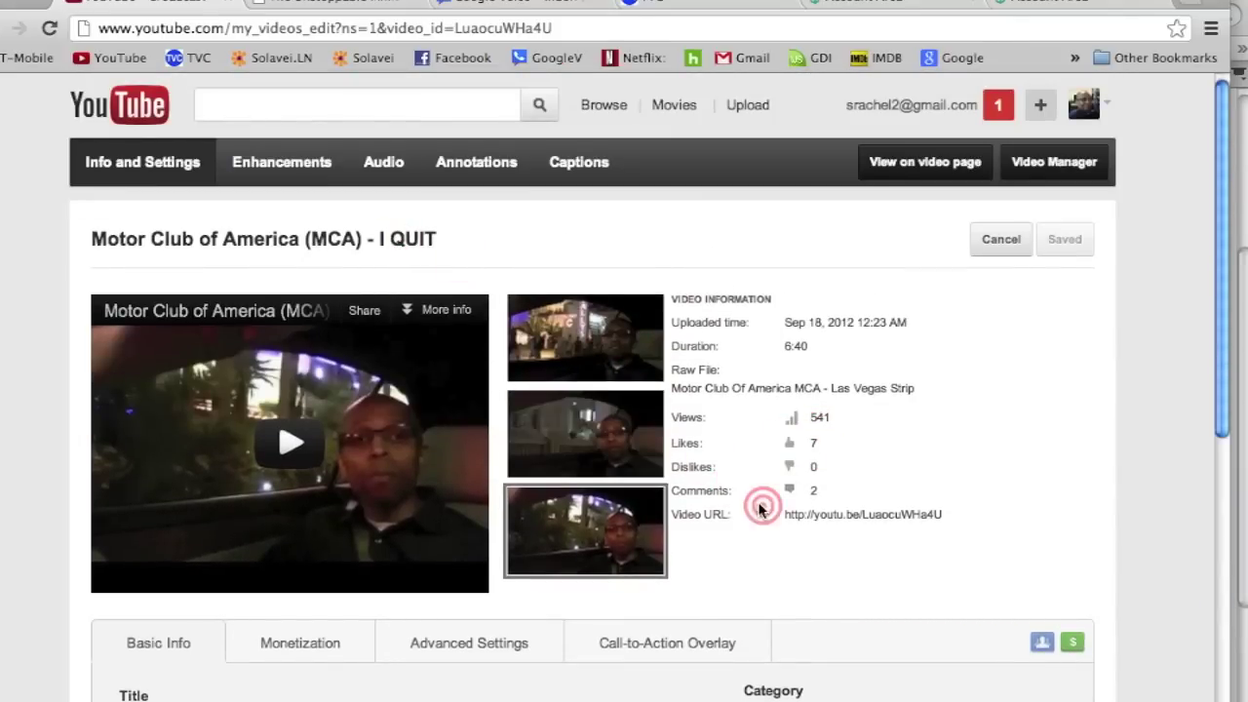
{"action": "scroll", "coordinate": [761, 498], "scroll_direction": "down", "scroll_amount": 3}
{"action": "scroll", "coordinate": [764, 488], "scroll_direction": "down", "scroll_amount": 3}
Copy all the tags of the existing I QUIT video, from "Motor Club of America" through "Las Vegas".
{"action": "left_click", "coordinate": [427, 456]}
{"action": "left_click_drag", "start_coordinate": [427, 455], "coordinate": [127, 367]}
{"action": "right_click", "coordinate": [191, 378]}
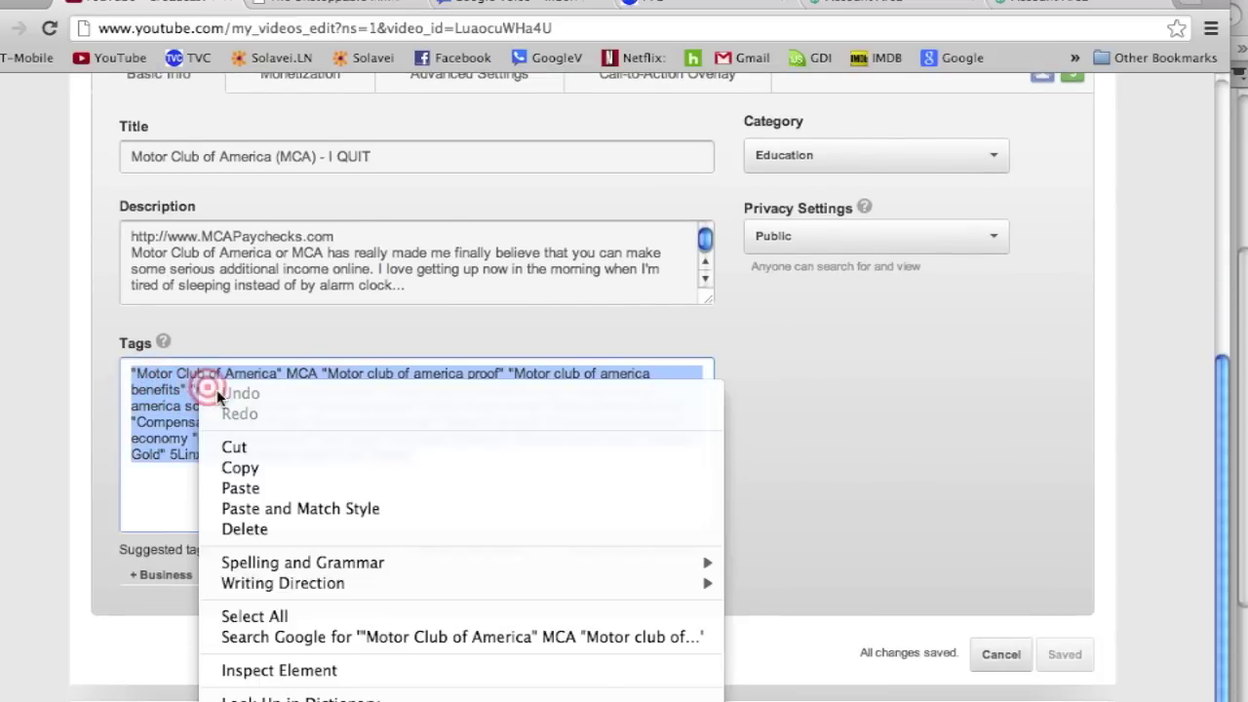
{"action": "left_click", "coordinate": [249, 472]}
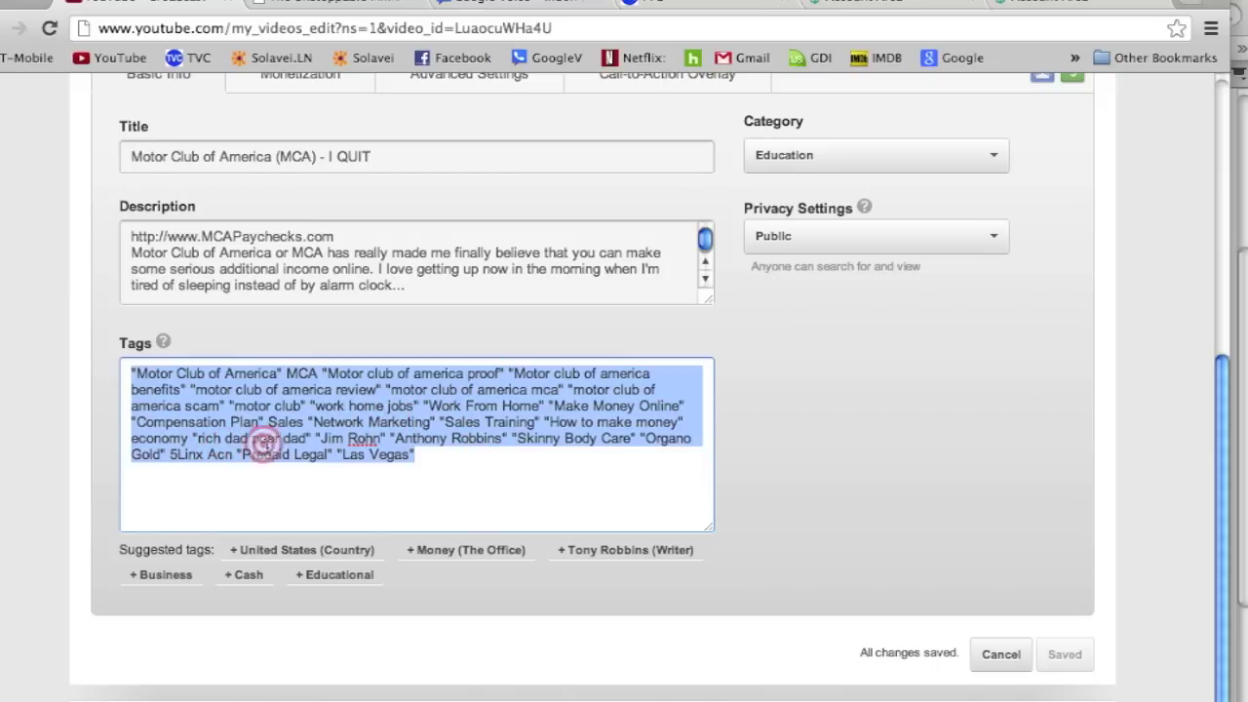
Review the existing video's title, thumbnails, video information and tags, comparing how its keywords relate to the video.
{"action": "scroll", "coordinate": [300, 441], "scroll_direction": "up", "scroll_amount": 6}
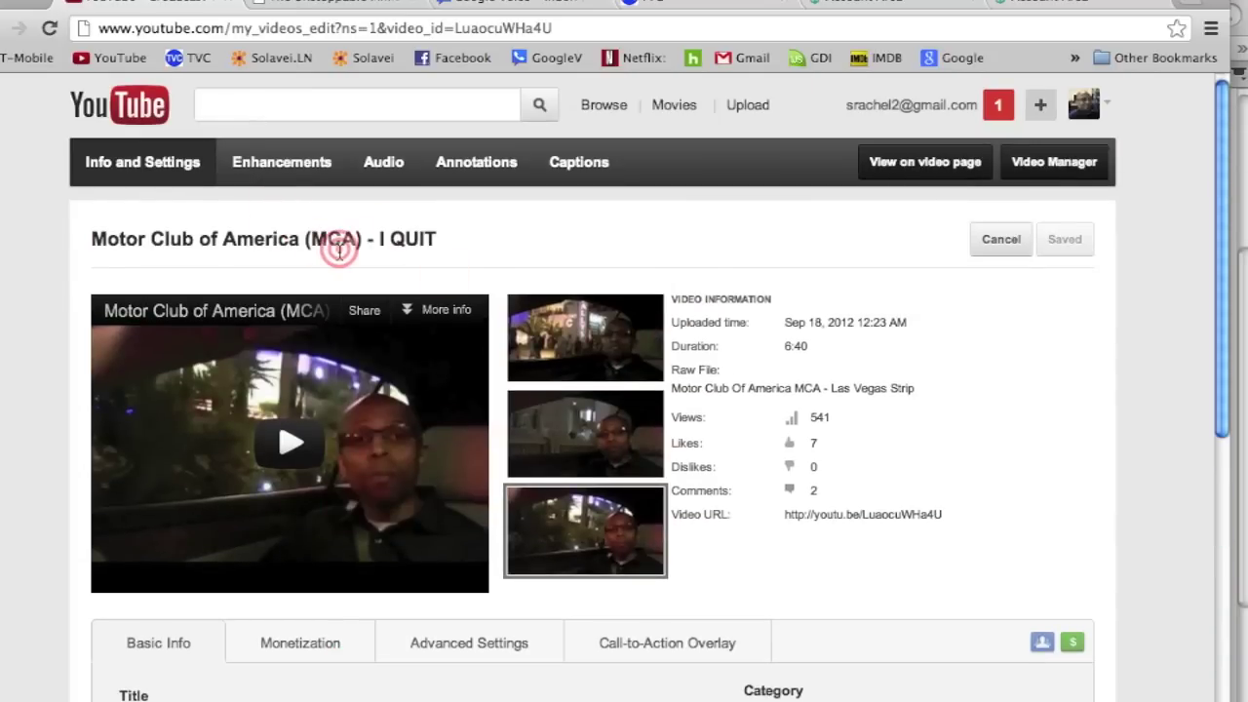
{"action": "scroll", "coordinate": [337, 246], "scroll_direction": "down", "scroll_amount": 8}
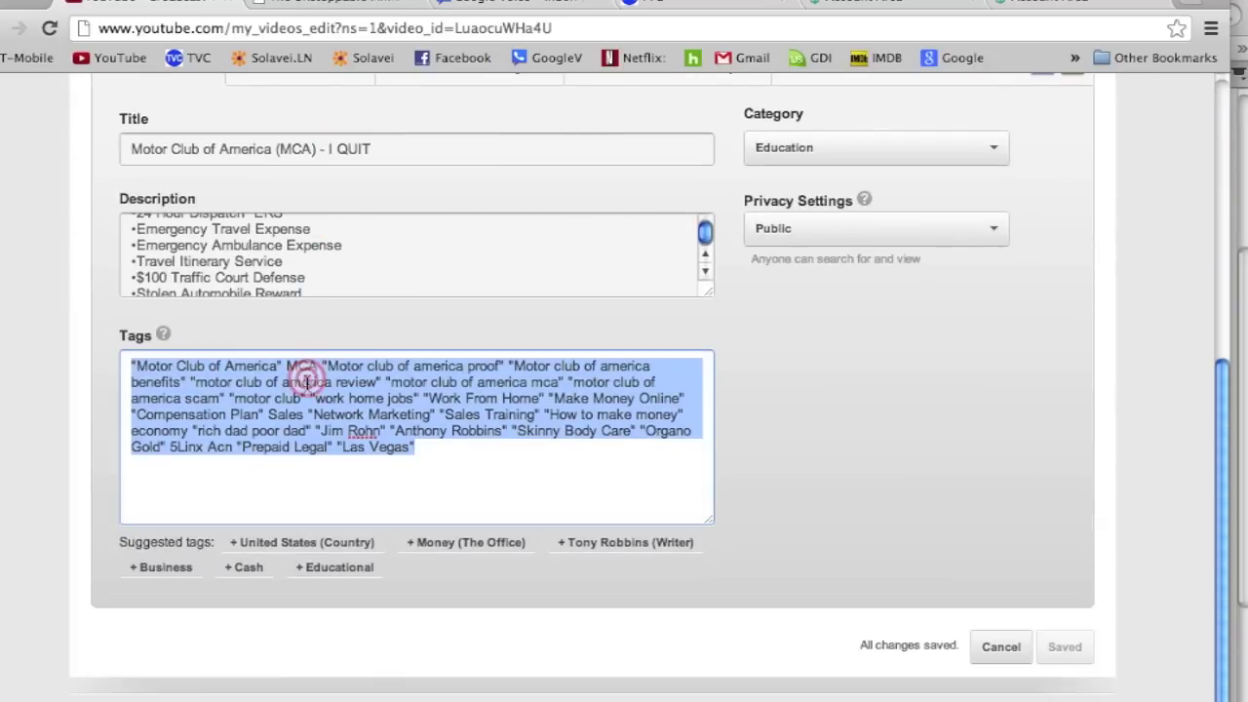
{"action": "left_click", "coordinate": [209, 431]}
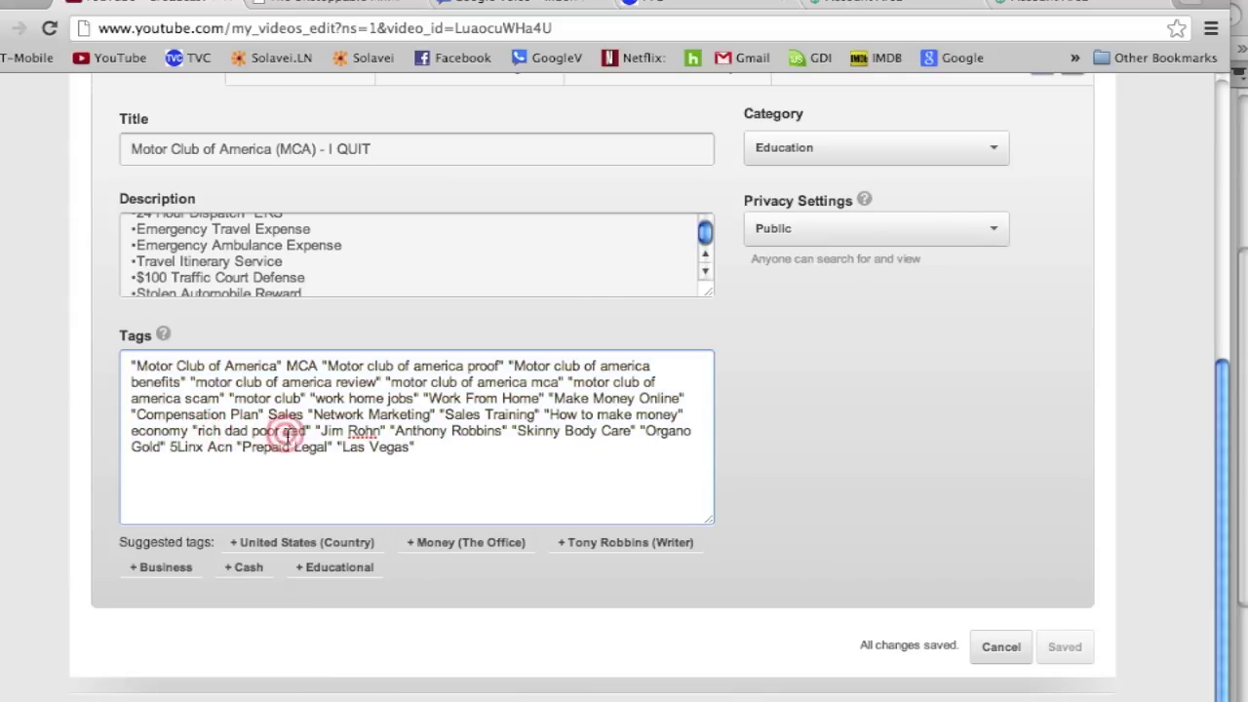
{"action": "scroll", "coordinate": [294, 436], "scroll_direction": "up", "scroll_amount": 8}
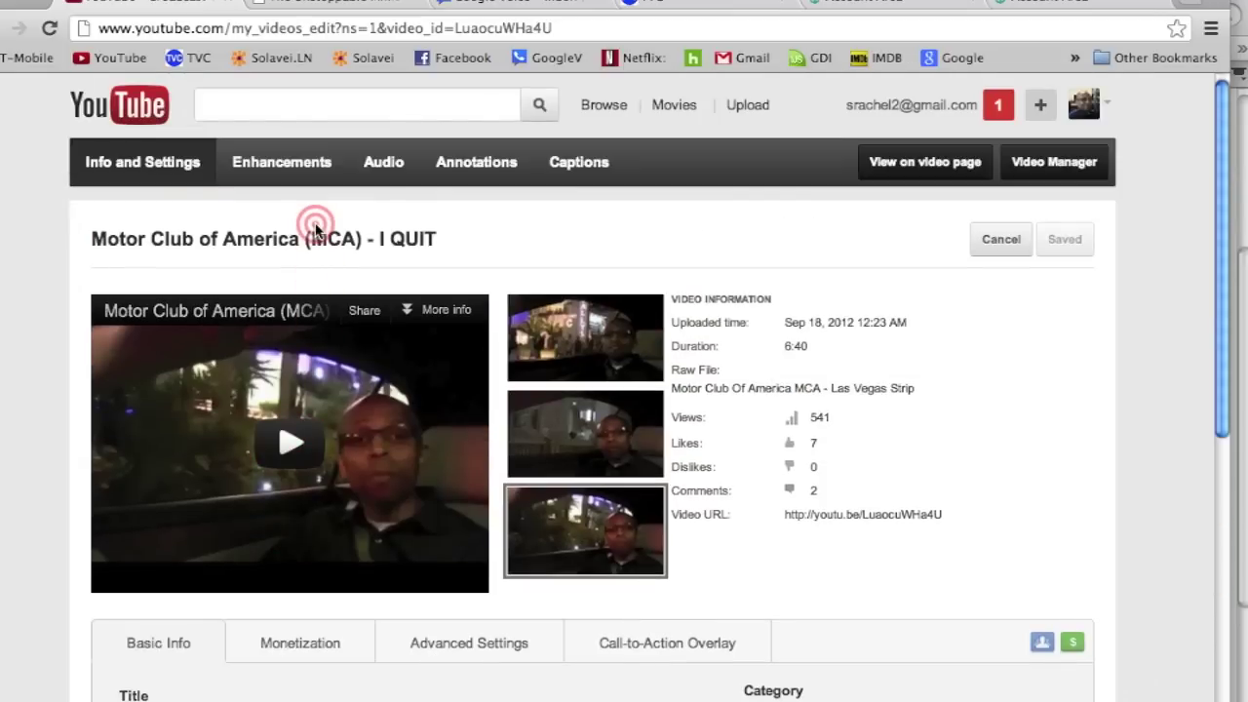
{"action": "scroll", "coordinate": [315, 228], "scroll_direction": "down", "scroll_amount": 6}
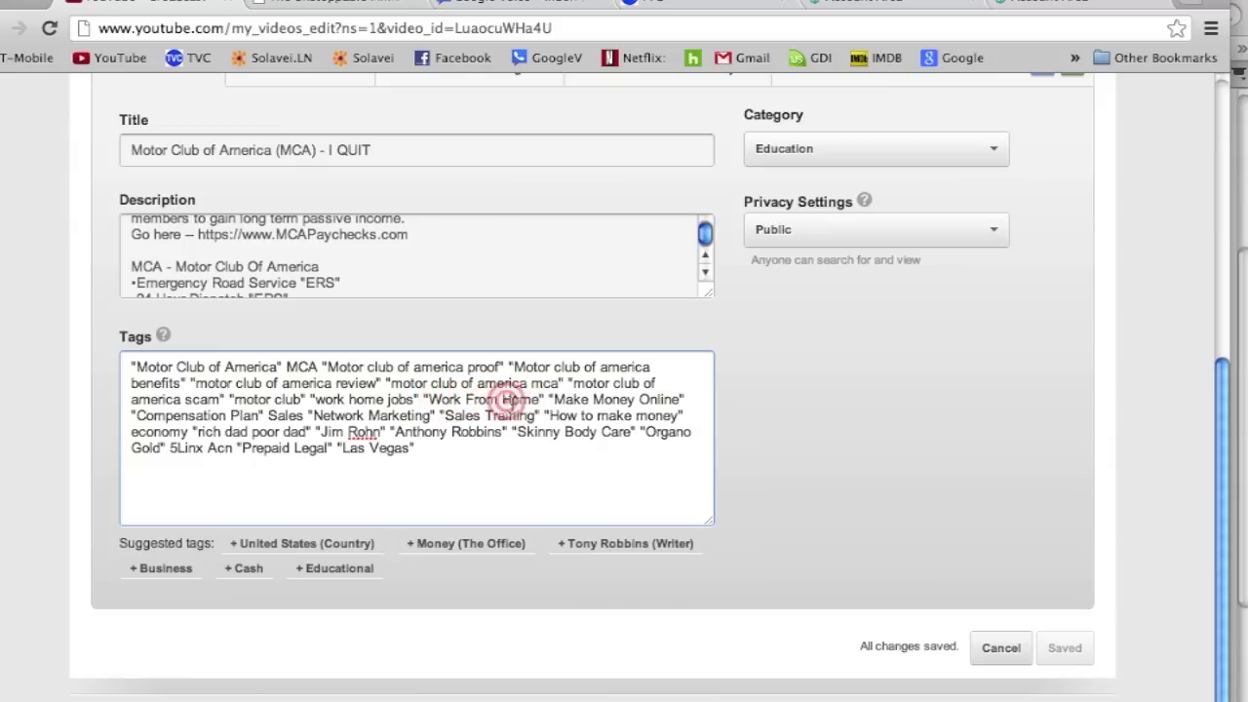
{"action": "scroll", "coordinate": [514, 400], "scroll_direction": "up", "scroll_amount": 1}
{"action": "scroll", "coordinate": [514, 399], "scroll_direction": "up", "scroll_amount": 10}
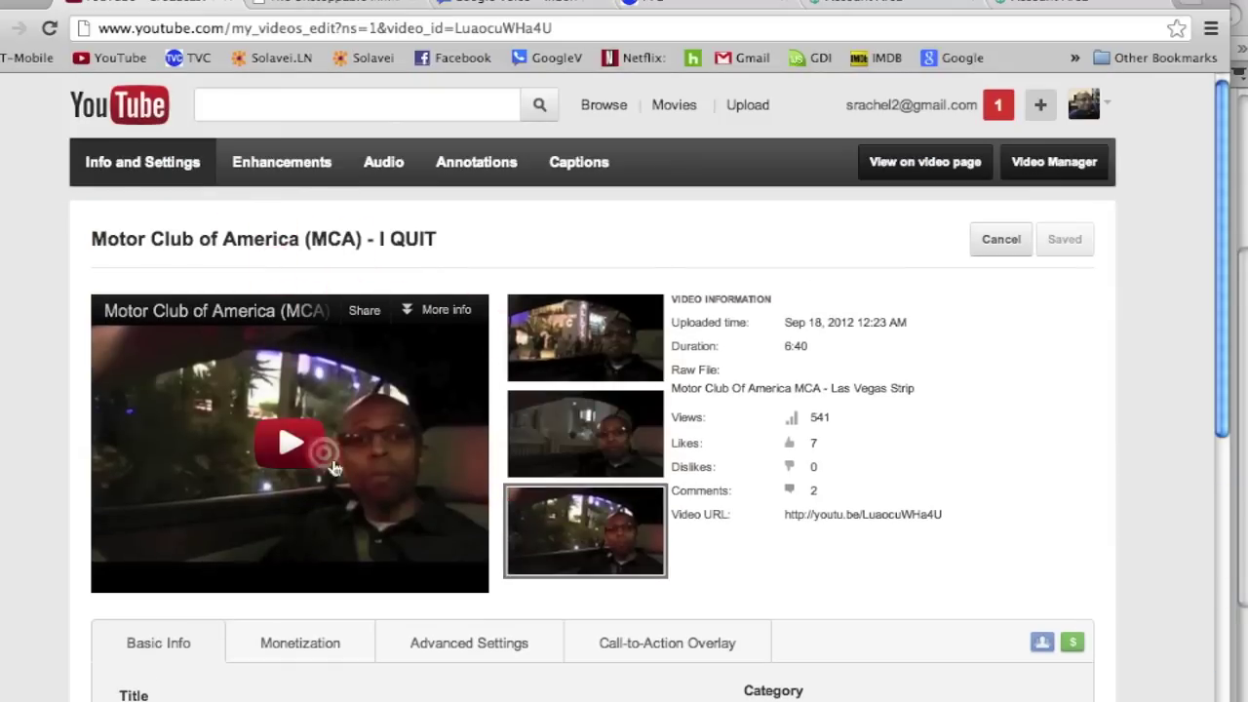
{"action": "left_click", "coordinate": [599, 530]}
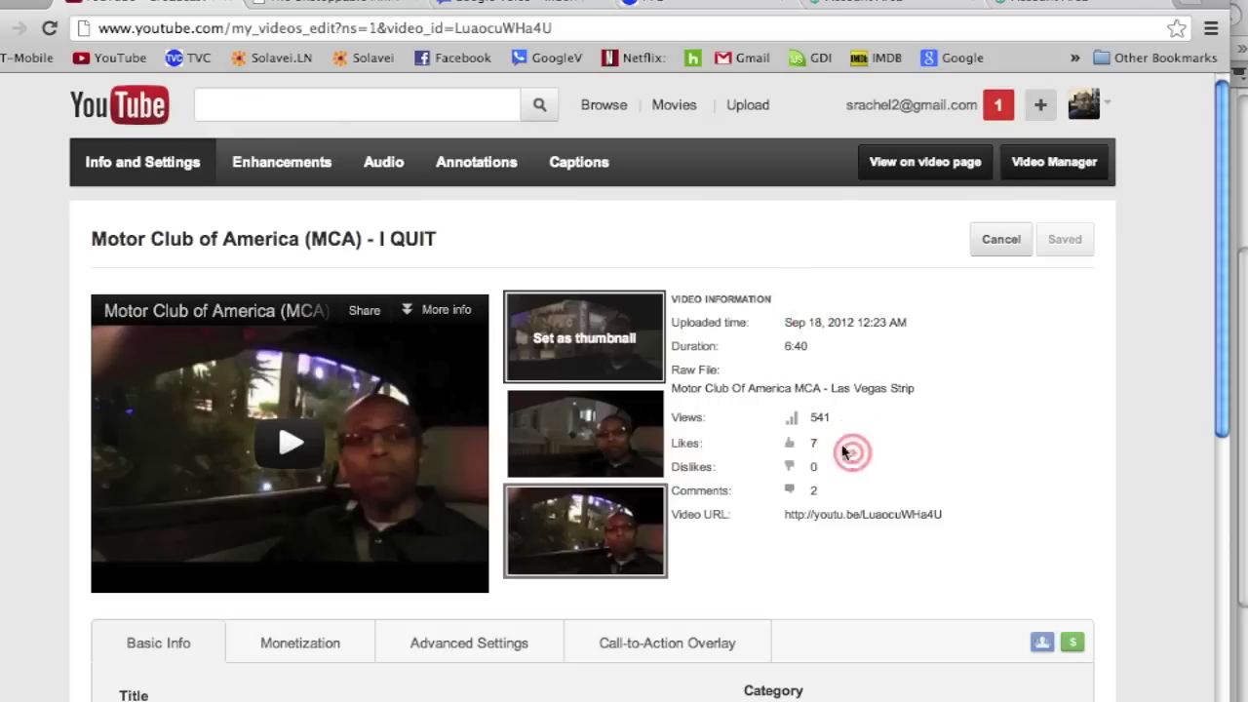
{"action": "scroll", "coordinate": [674, 423], "scroll_direction": "down", "scroll_amount": 7}
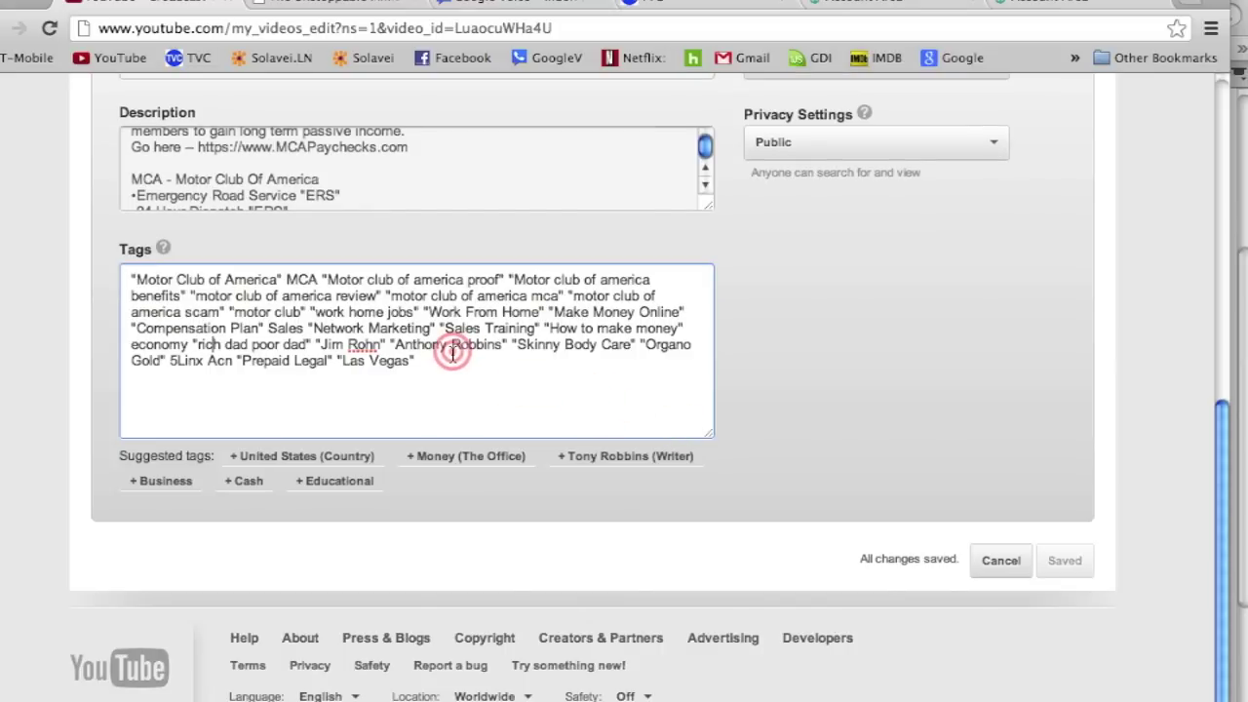
{"action": "scroll", "coordinate": [444, 353], "scroll_direction": "up", "scroll_amount": 1}
{"action": "scroll", "coordinate": [444, 353], "scroll_direction": "up", "scroll_amount": 2}
{"action": "scroll", "coordinate": [520, 348], "scroll_direction": "down", "scroll_amount": 5}
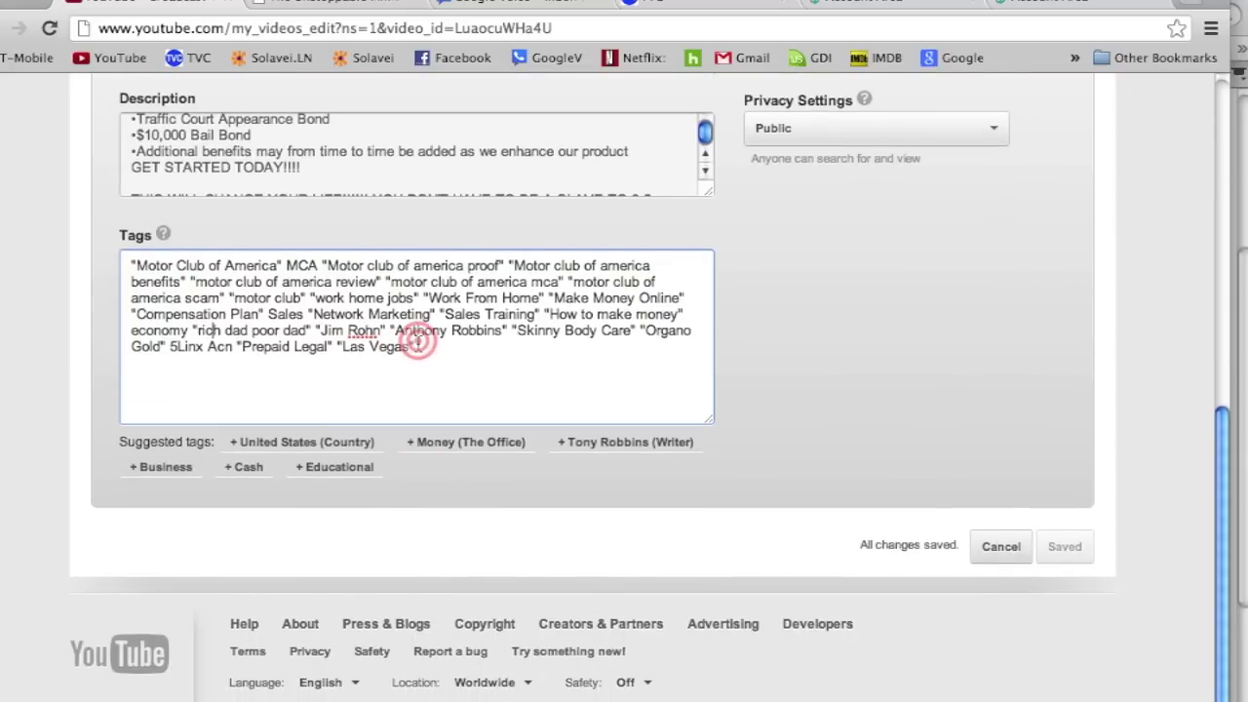
Select the existing video's complete tag list and copy it.
{"action": "left_click_drag", "start_coordinate": [400, 347], "coordinate": [114, 258]}
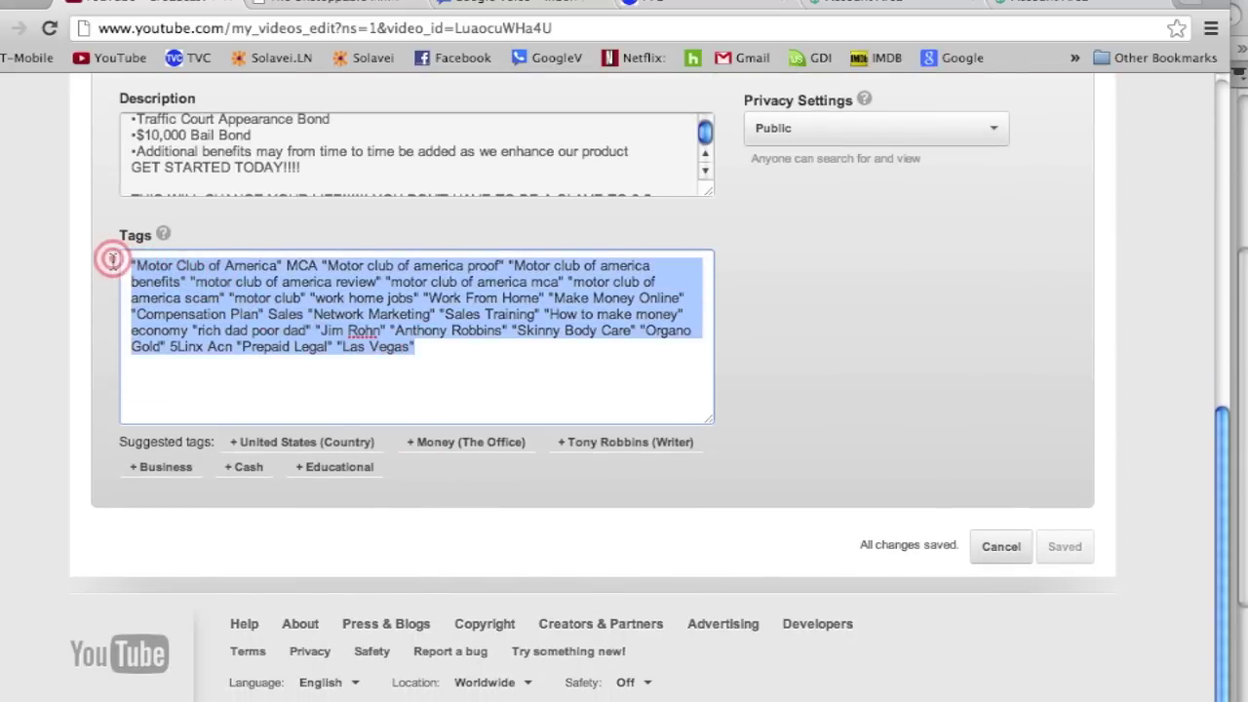
{"action": "right_click", "coordinate": [240, 289]}
{"action": "left_click", "coordinate": [281, 375]}
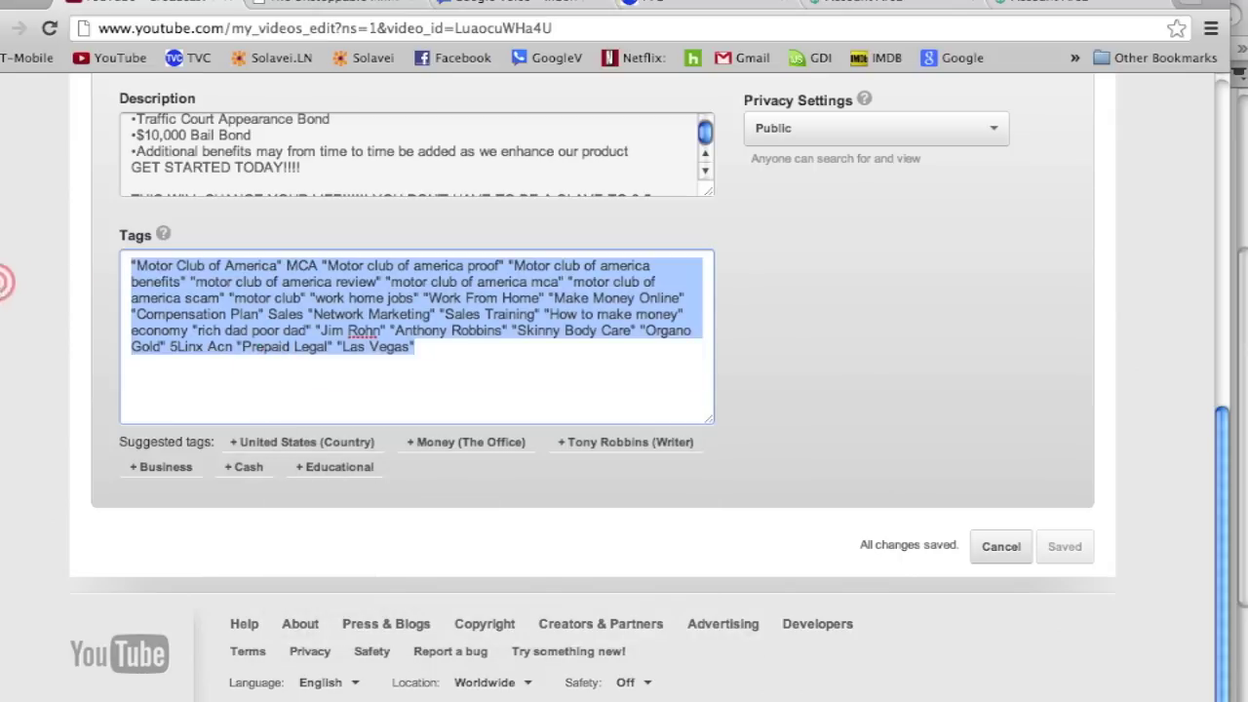
Switch to the new upload in Firefox, paste the copied tags into its empty Tags field and check them from start to end.
{"action": "left_click", "coordinate": [74, 463]}
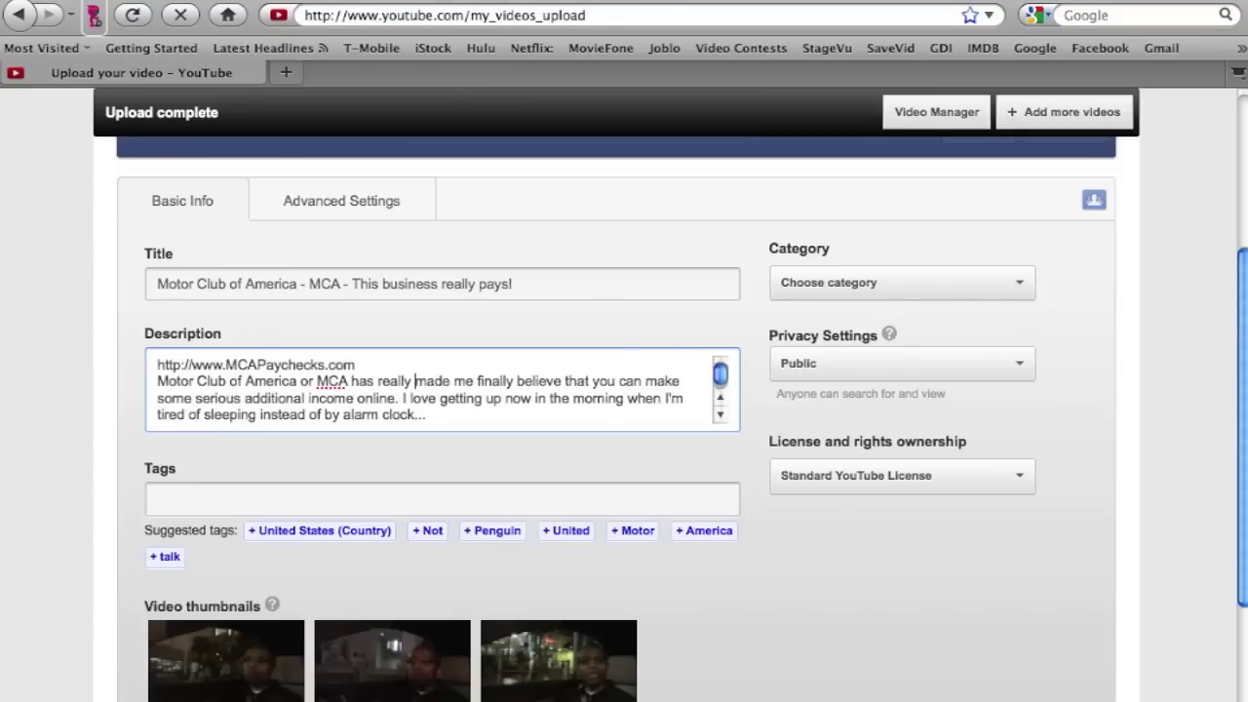
{"action": "left_click", "coordinate": [205, 499]}
{"action": "right_click", "coordinate": [205, 499]}
{"action": "left_click", "coordinate": [257, 585]}
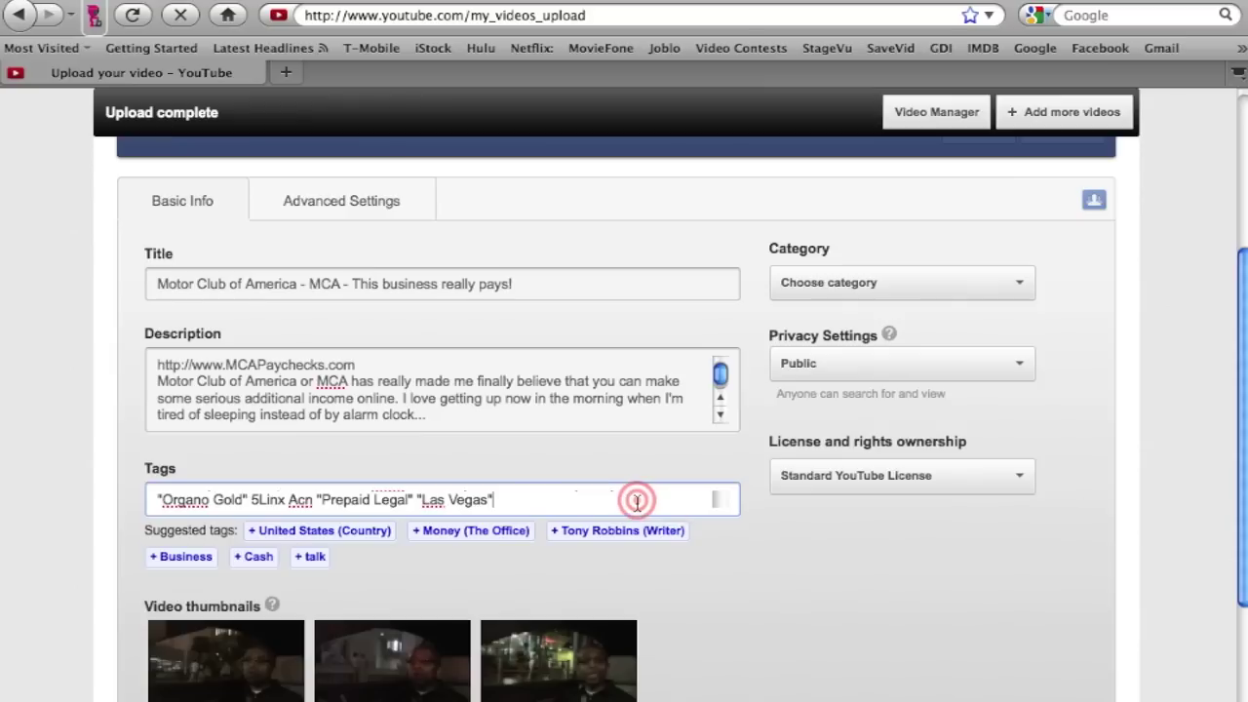
{"action": "scroll", "coordinate": [637, 499], "scroll_direction": "left", "scroll_amount": 15}
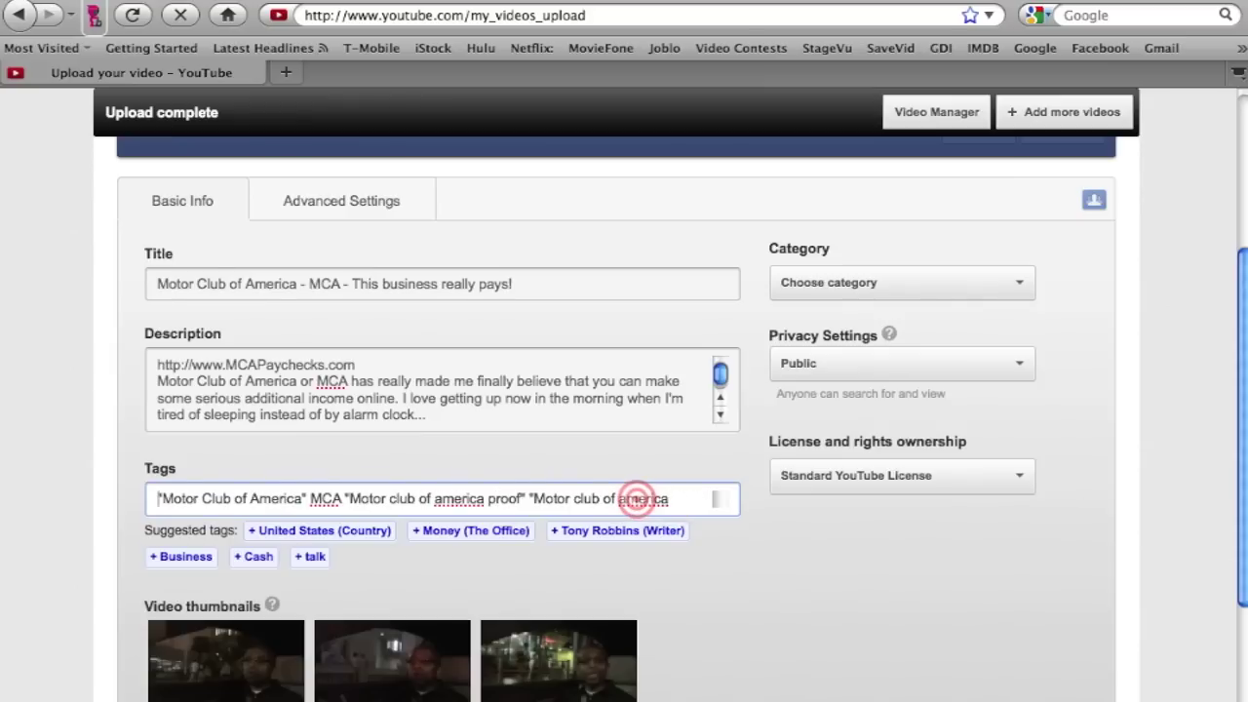
{"action": "scroll", "coordinate": [637, 499], "scroll_direction": "right", "scroll_amount": 15}
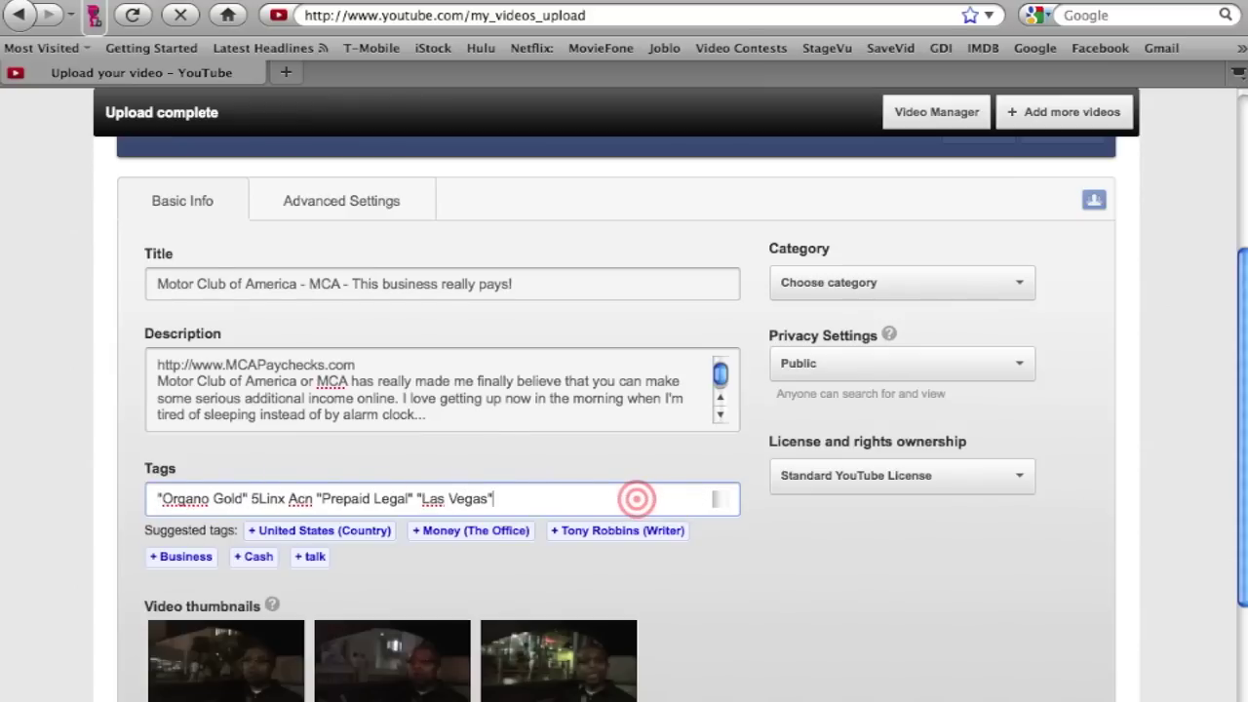
{"action": "left_click", "coordinate": [771, 602]}
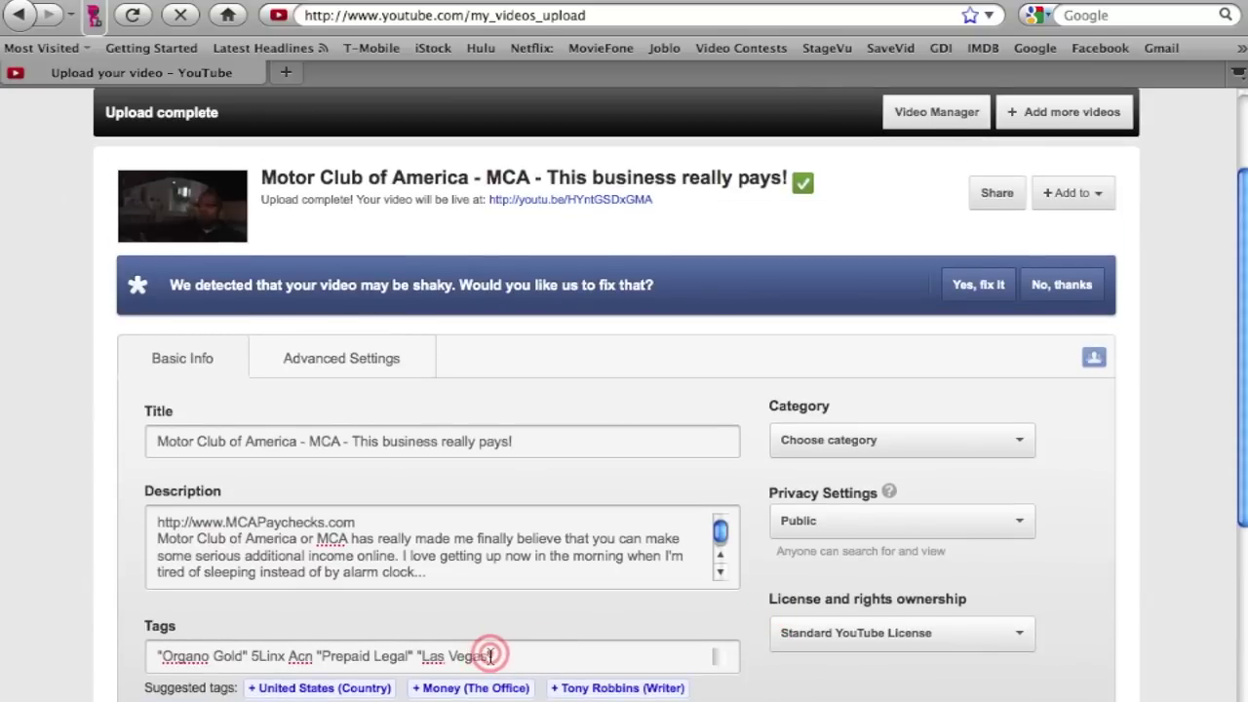
Review the new upload's title, description, tags, thumbnail choices and save status.
{"action": "left_click", "coordinate": [871, 698]}
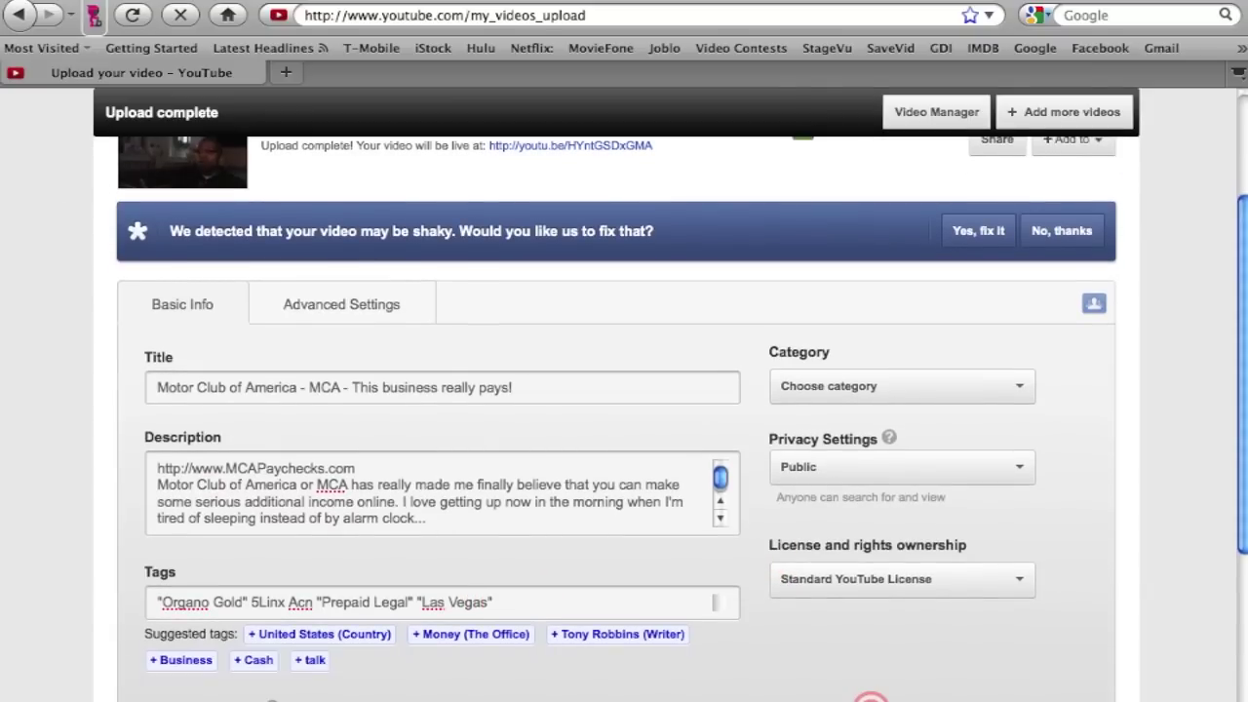
{"action": "scroll", "coordinate": [811, 677], "scroll_direction": "down", "scroll_amount": 5}
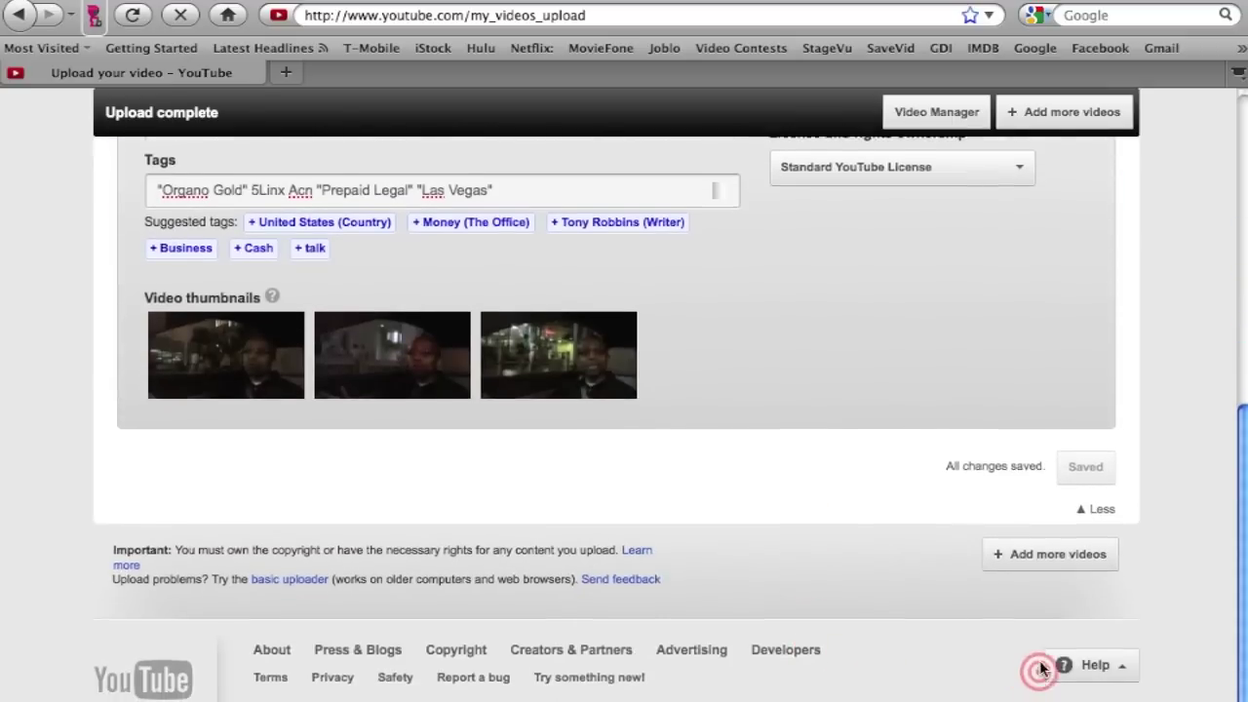
{"action": "scroll", "coordinate": [1042, 669], "scroll_direction": "down", "scroll_amount": 1}
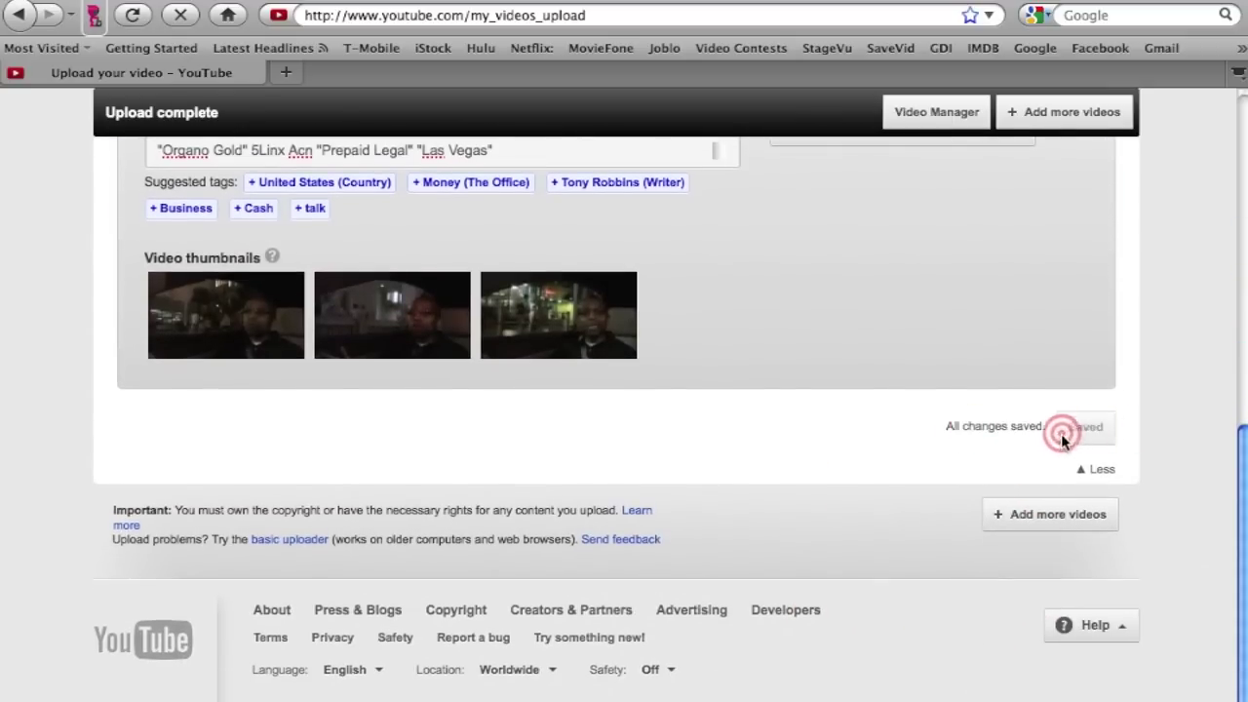
{"action": "scroll", "coordinate": [716, 388], "scroll_direction": "up", "scroll_amount": 10}
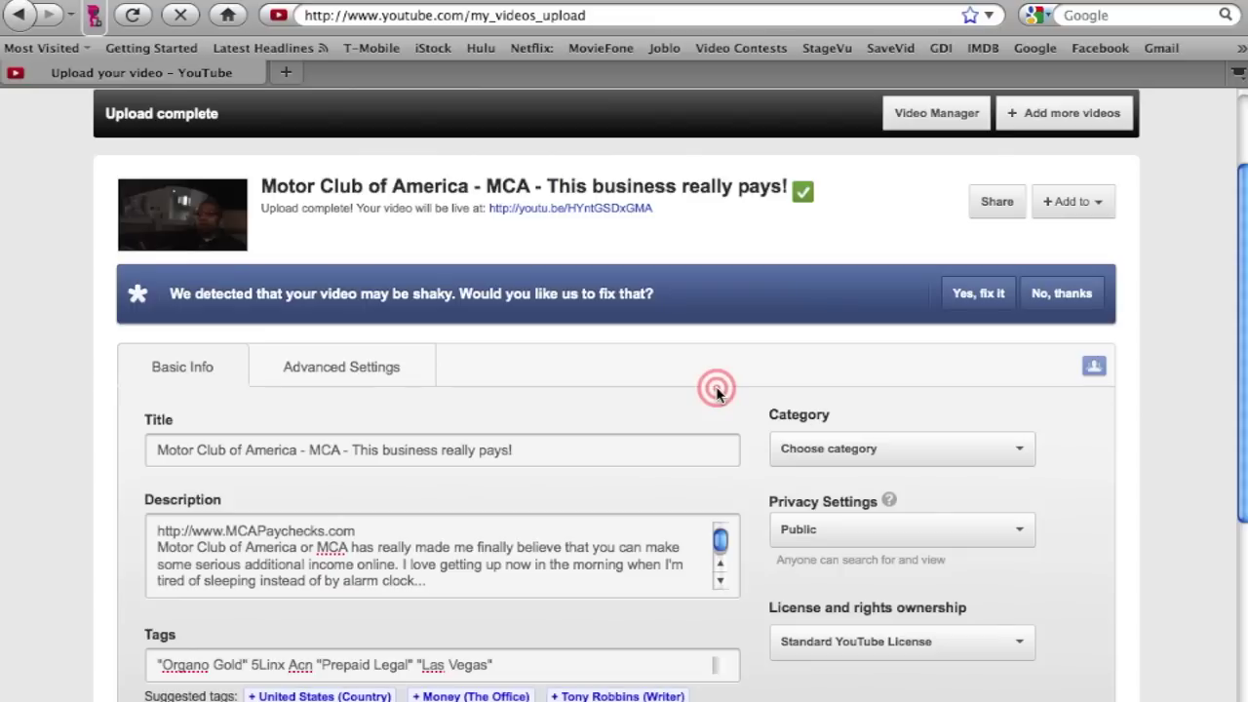
{"action": "scroll", "coordinate": [717, 390], "scroll_direction": "down", "scroll_amount": 4}
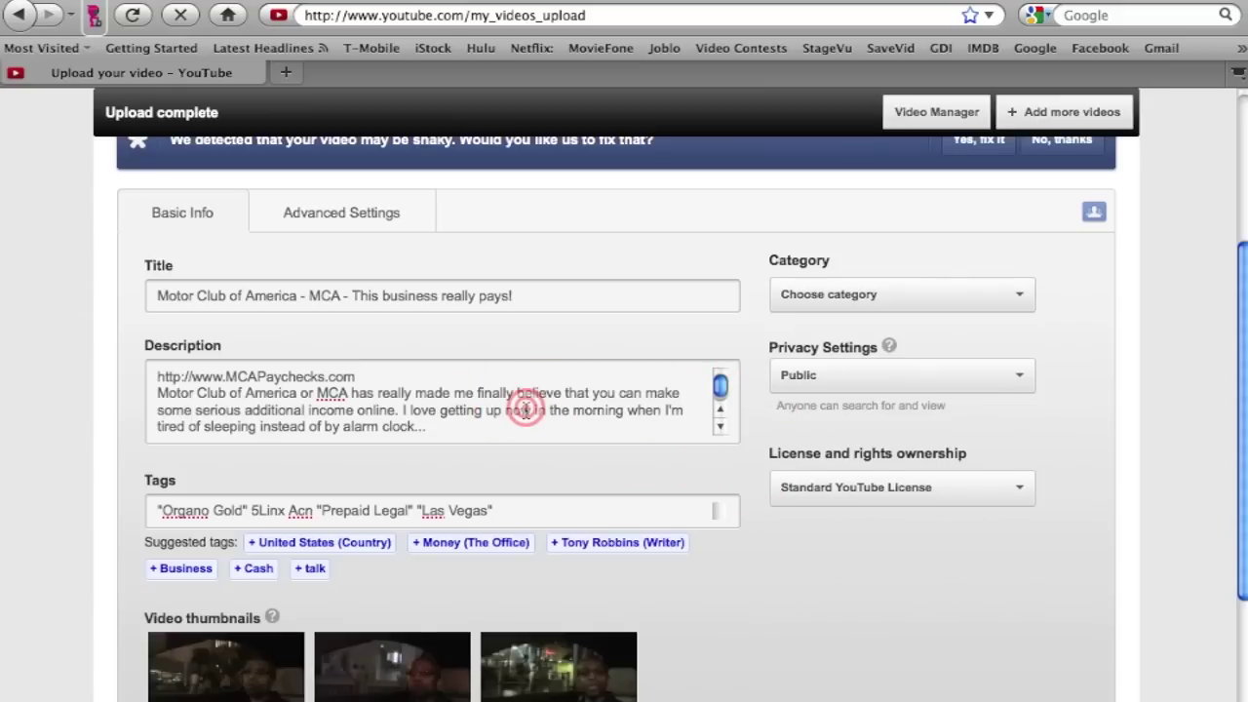
{"action": "scroll", "coordinate": [525, 410], "scroll_direction": "down", "scroll_amount": 5}
{"action": "scroll", "coordinate": [932, 605], "scroll_direction": "down", "scroll_amount": 3}
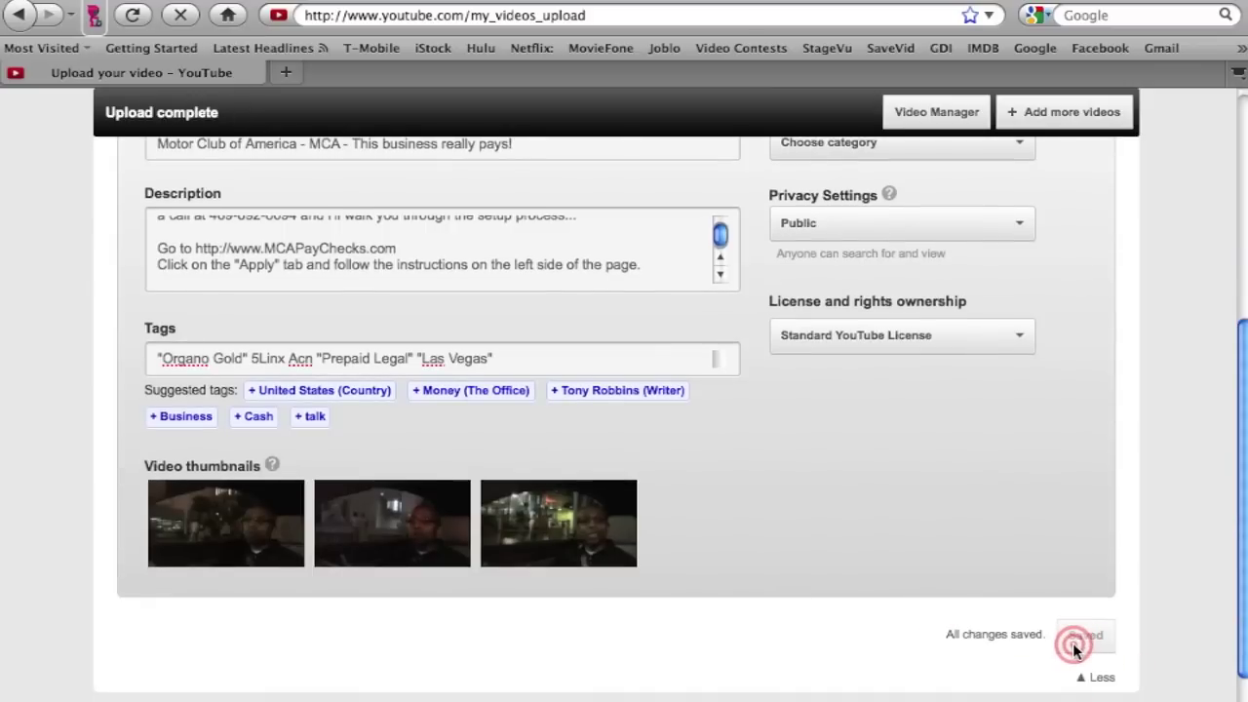
{"action": "scroll", "coordinate": [783, 514], "scroll_direction": "up", "scroll_amount": 8}
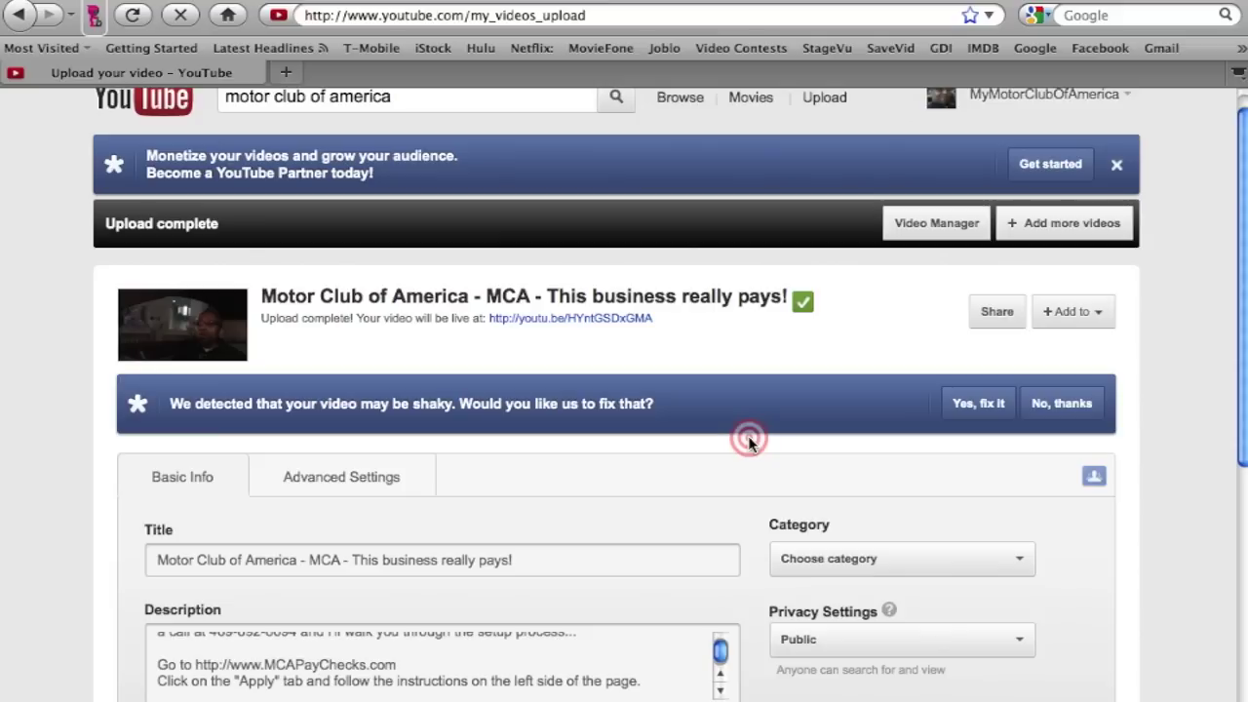
{"action": "scroll", "coordinate": [872, 259], "scroll_direction": "up", "scroll_amount": 1}
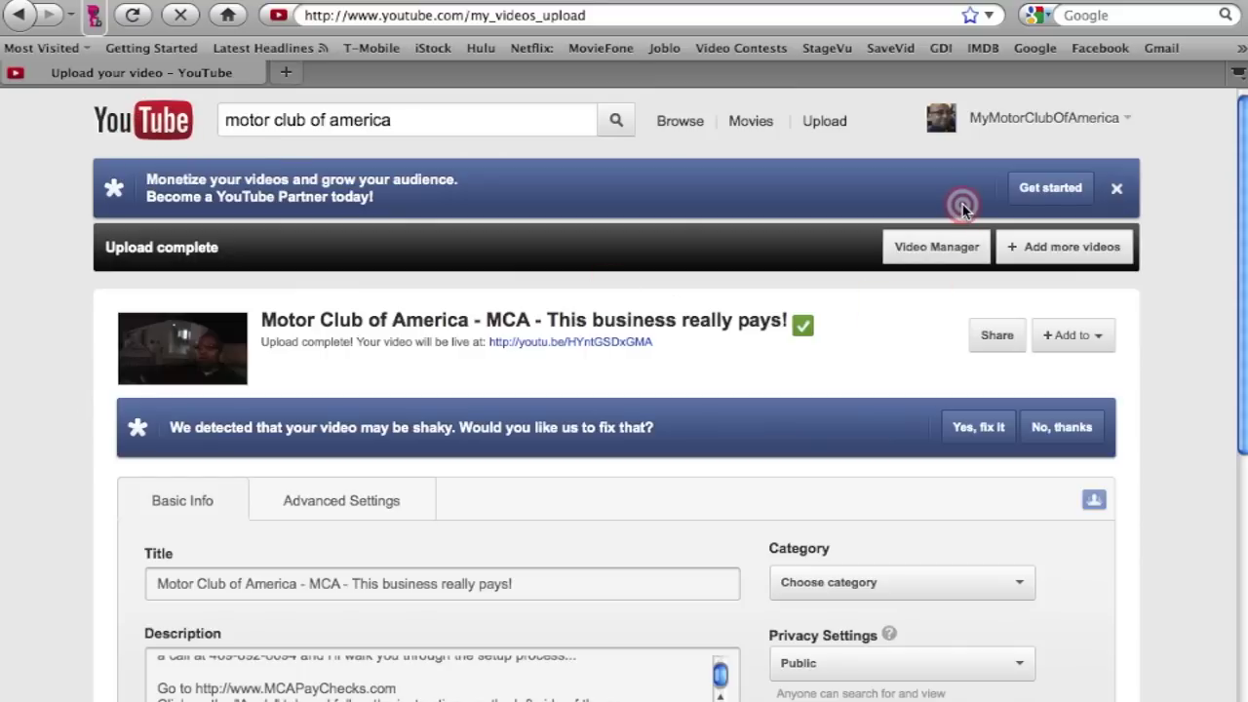
{"action": "left_click", "coordinate": [829, 125]}
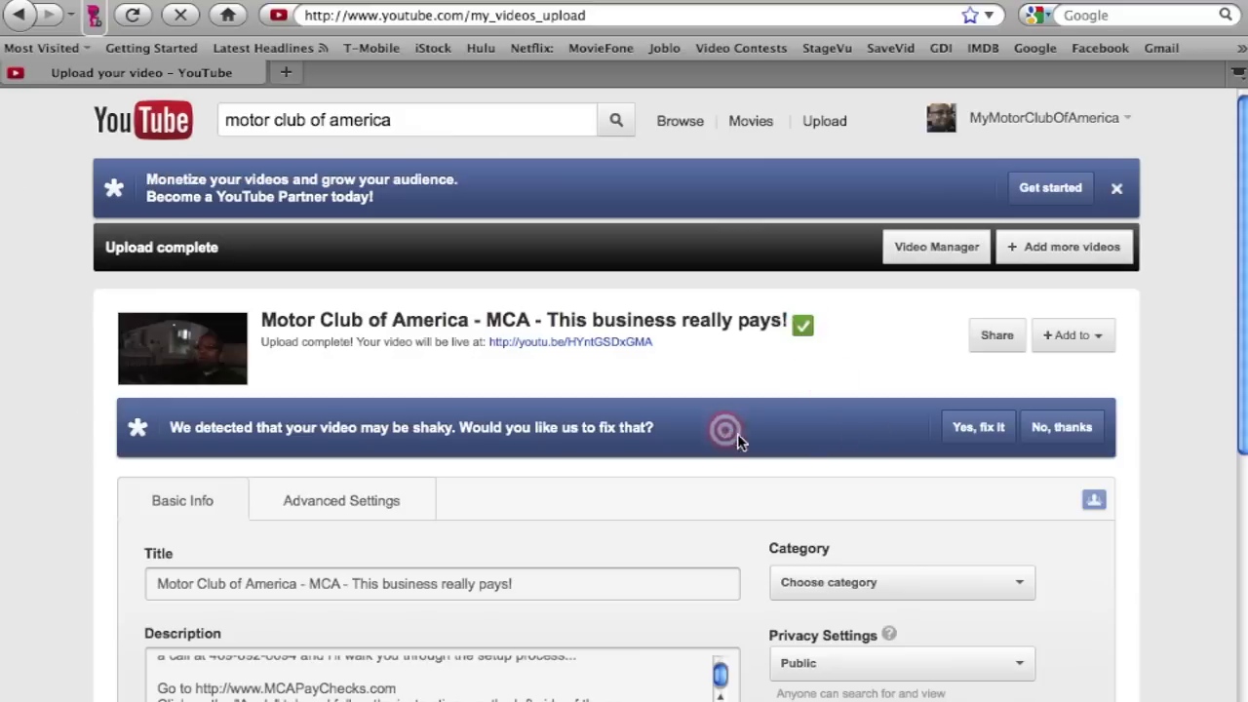
{"action": "scroll", "coordinate": [740, 439], "scroll_direction": "down", "scroll_amount": 3}
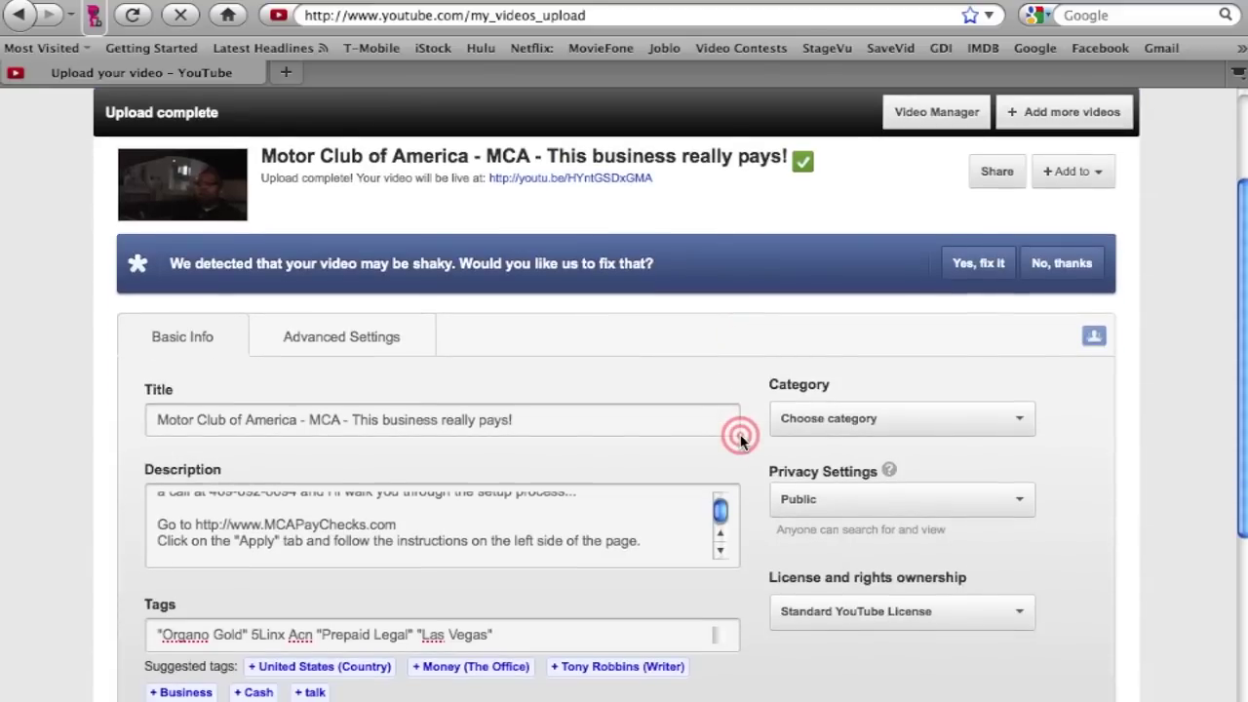
Keep the new upload's privacy setting at Public and set its category to Education.
{"action": "scroll", "coordinate": [743, 429], "scroll_direction": "down", "scroll_amount": 1}
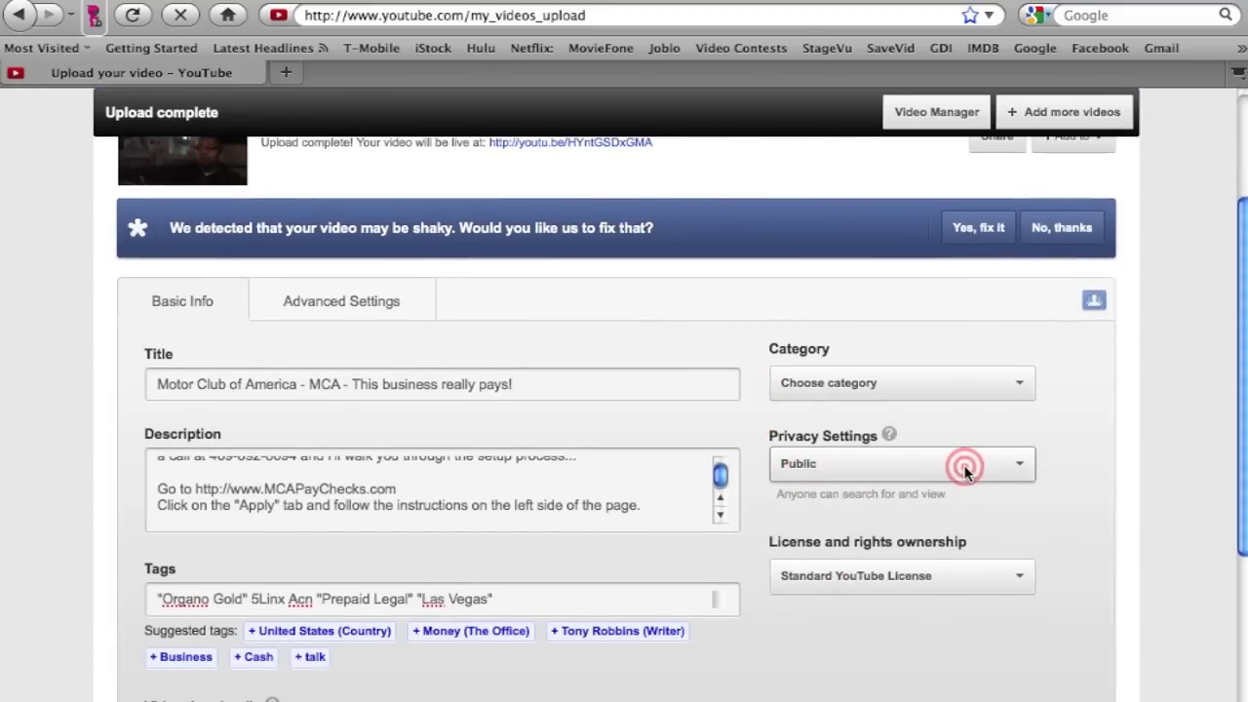
{"action": "left_click", "coordinate": [885, 466]}
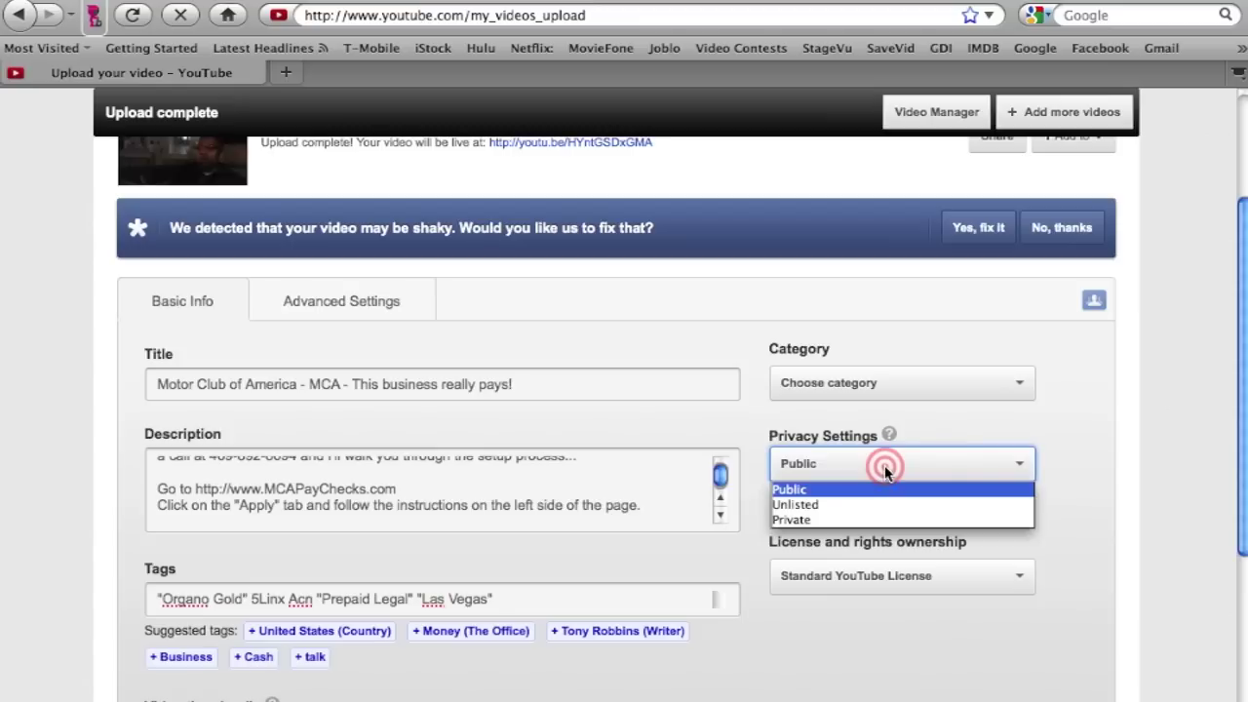
{"action": "left_click", "coordinate": [864, 490]}
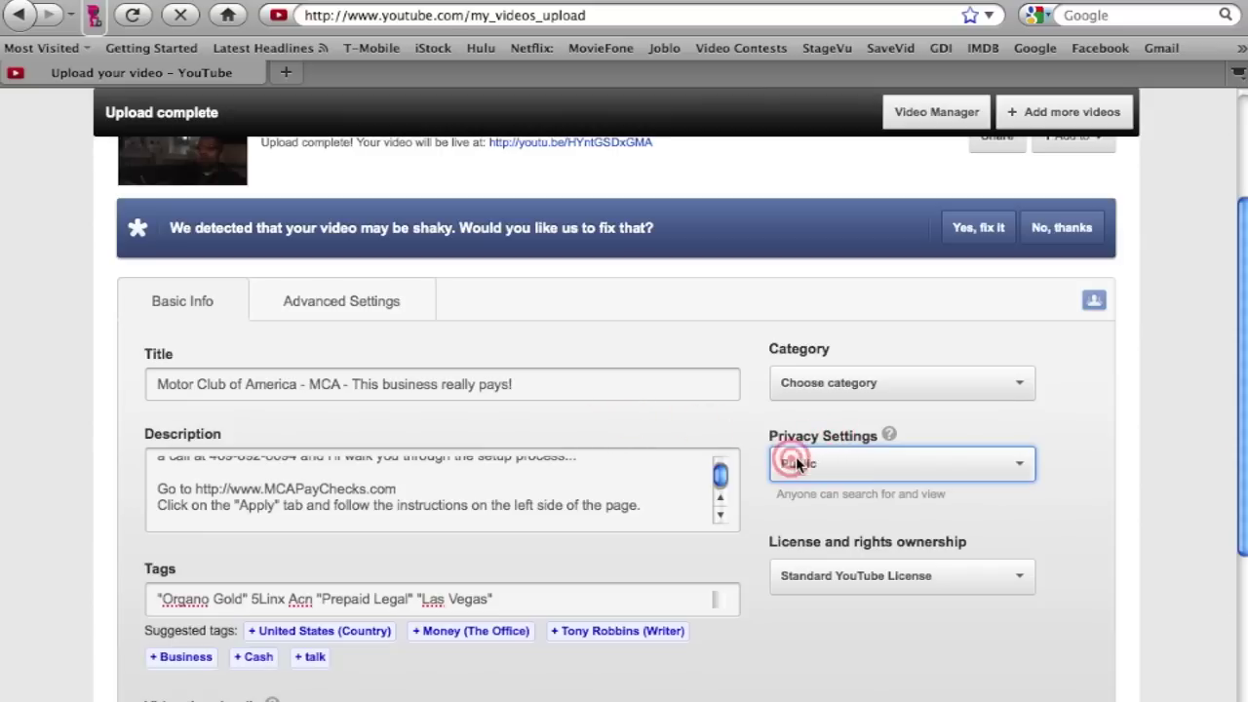
{"action": "left_click", "coordinate": [832, 388]}
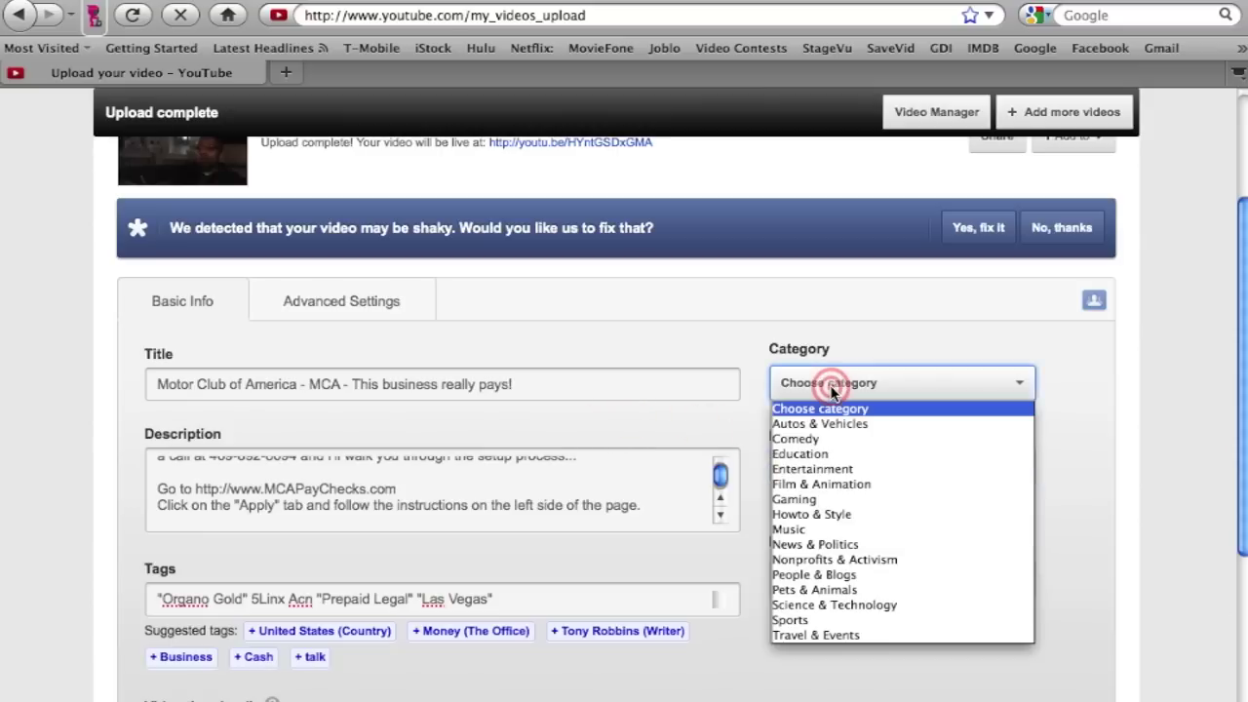
{"action": "left_click", "coordinate": [835, 453]}
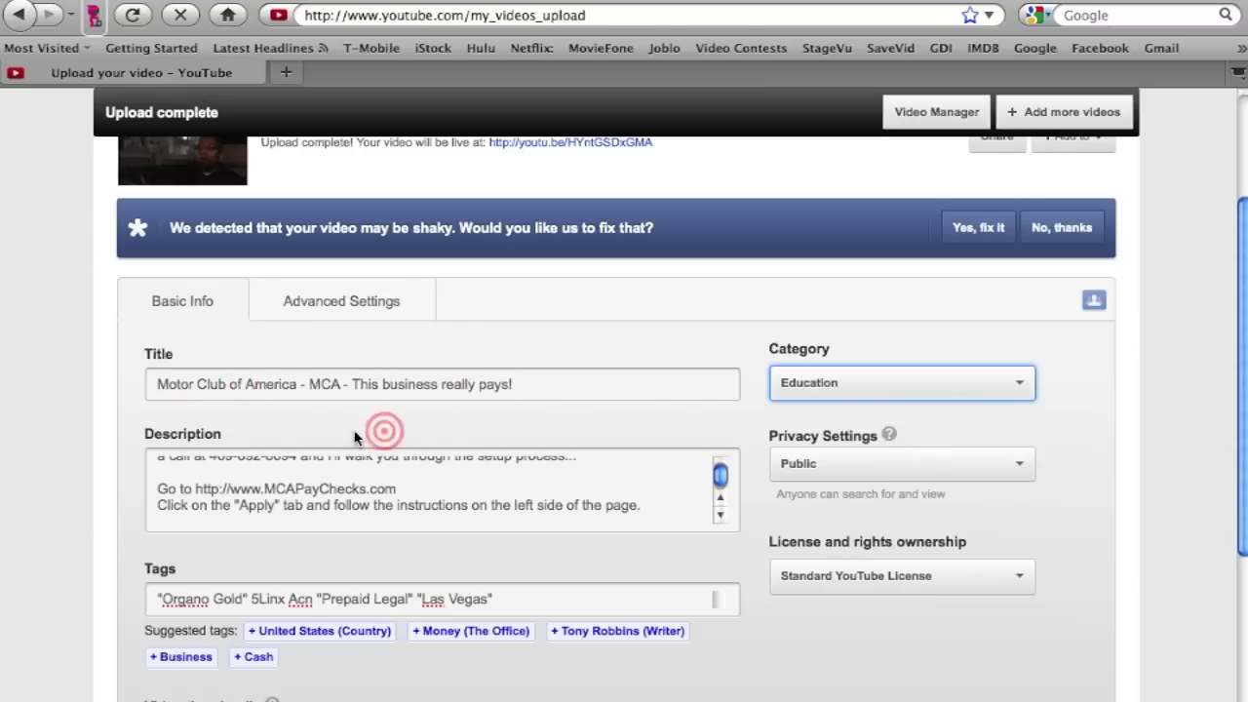
Review the new upload's description from start to end, including its website links and benefits list, along with the tags and thumbnail choices.
{"action": "scroll", "coordinate": [118, 436], "scroll_direction": "down", "scroll_amount": 3}
{"action": "scroll", "coordinate": [306, 376], "scroll_direction": "up", "scroll_amount": 5}
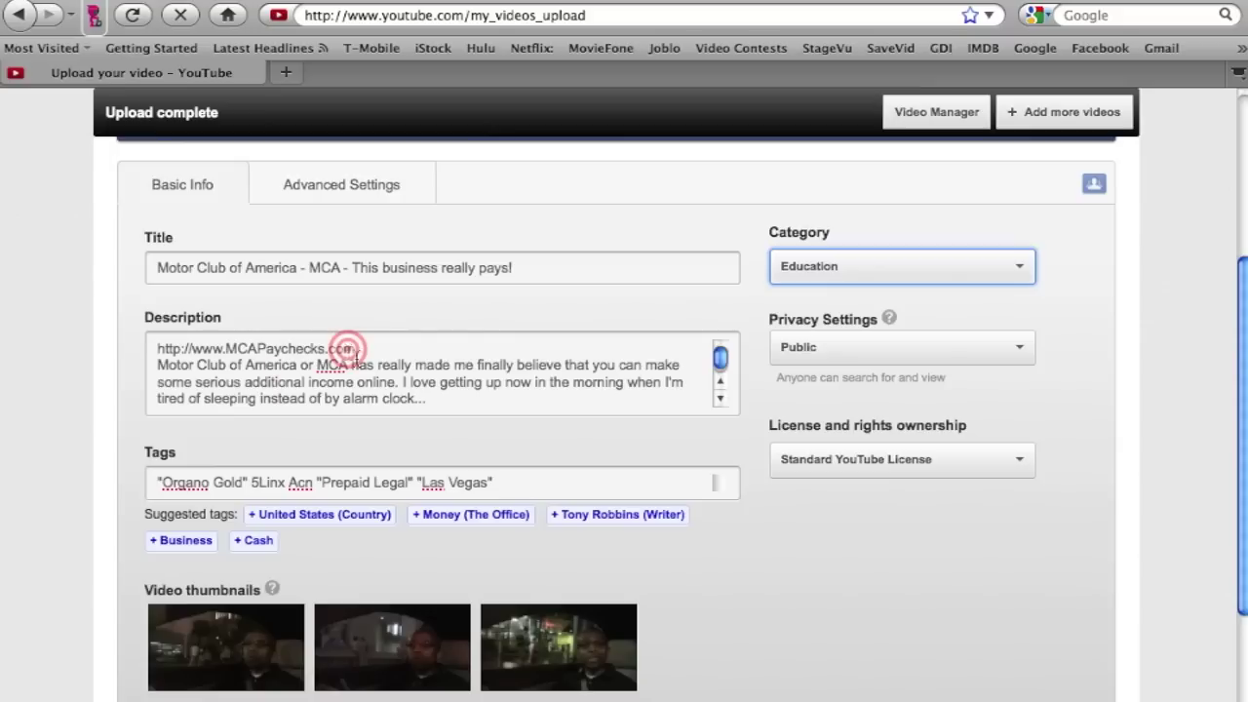
{"action": "scroll", "coordinate": [347, 348], "scroll_direction": "down", "scroll_amount": 5}
{"action": "scroll", "coordinate": [359, 359], "scroll_direction": "down", "scroll_amount": 8}
{"action": "scroll", "coordinate": [359, 358], "scroll_direction": "down", "scroll_amount": 8}
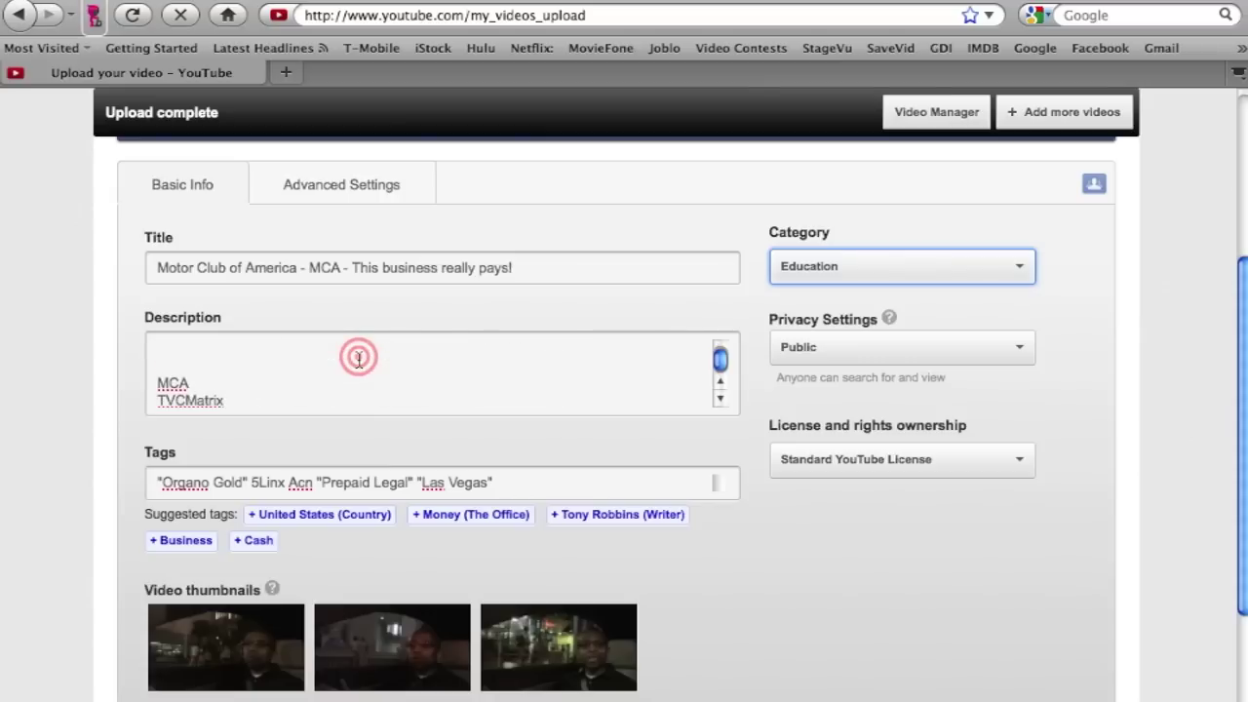
{"action": "scroll", "coordinate": [359, 358], "scroll_direction": "down", "scroll_amount": 4}
{"action": "scroll", "coordinate": [359, 359], "scroll_direction": "up", "scroll_amount": 2}
{"action": "scroll", "coordinate": [359, 359], "scroll_direction": "down", "scroll_amount": 5}
{"action": "scroll", "coordinate": [359, 358], "scroll_direction": "up", "scroll_amount": 6}
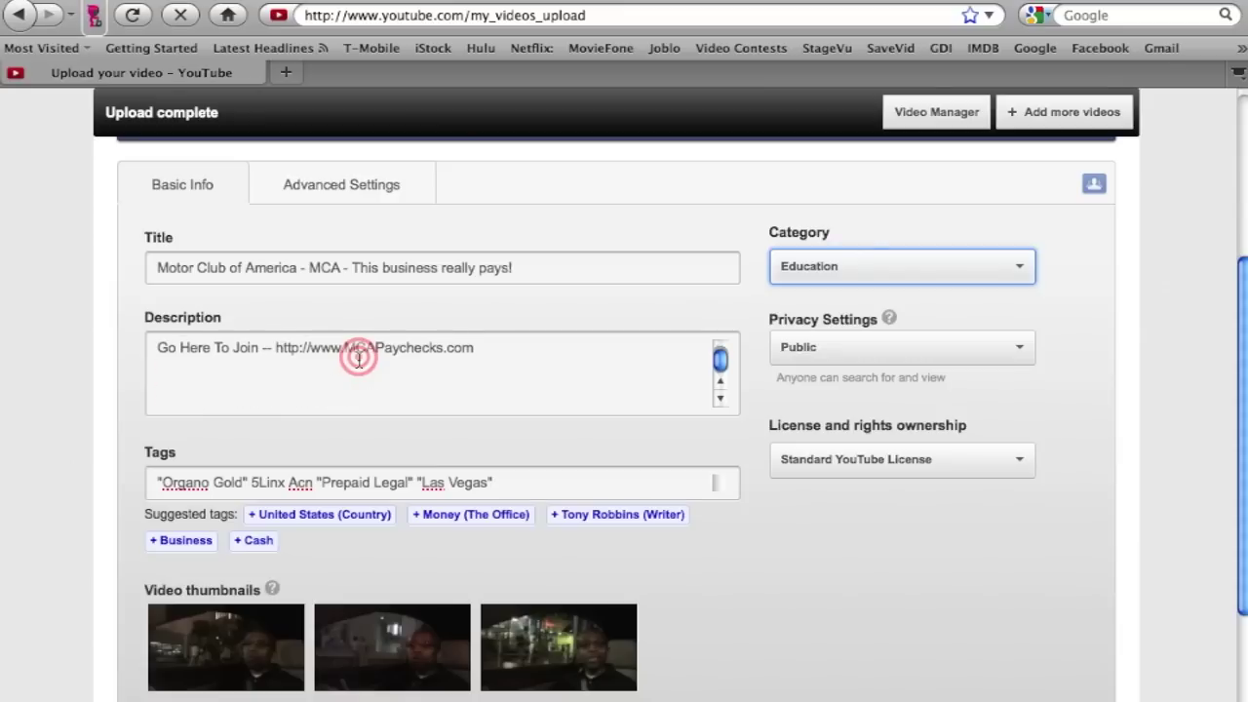
{"action": "scroll", "coordinate": [359, 357], "scroll_direction": "down", "scroll_amount": 5}
{"action": "scroll", "coordinate": [359, 358], "scroll_direction": "up", "scroll_amount": 4}
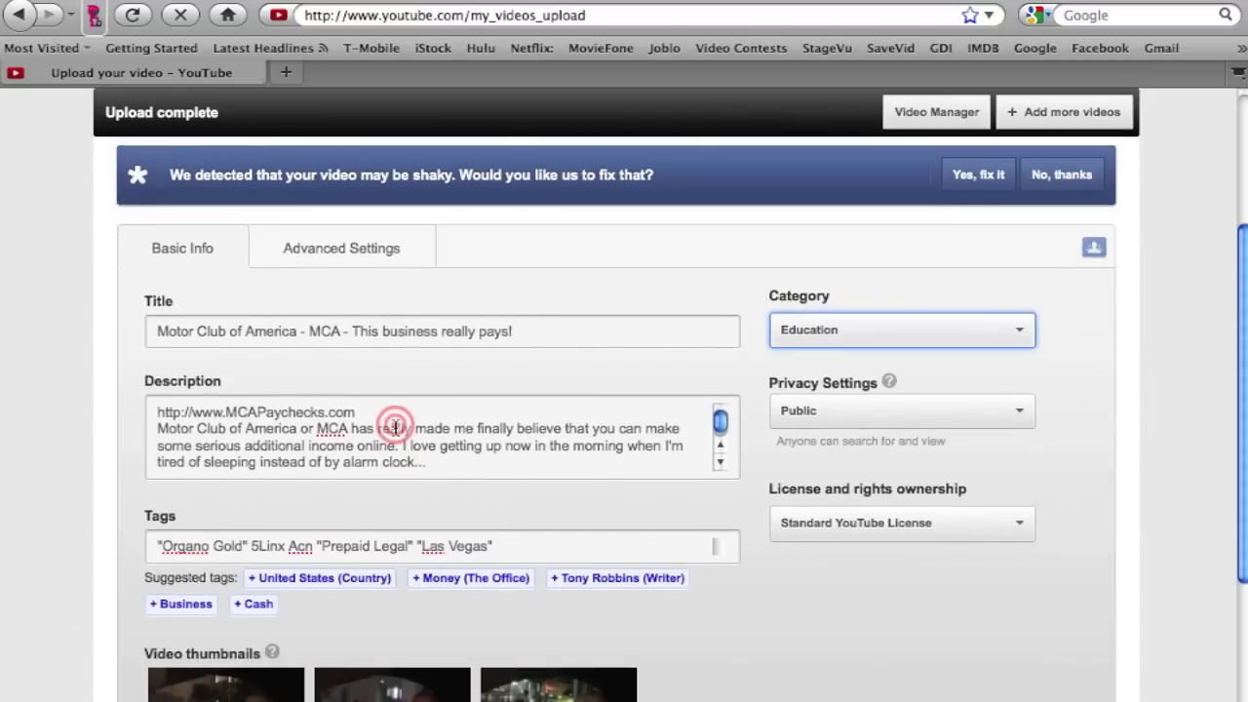
{"action": "scroll", "coordinate": [429, 438], "scroll_direction": "down", "scroll_amount": 8}
{"action": "scroll", "coordinate": [441, 439], "scroll_direction": "down", "scroll_amount": 1}
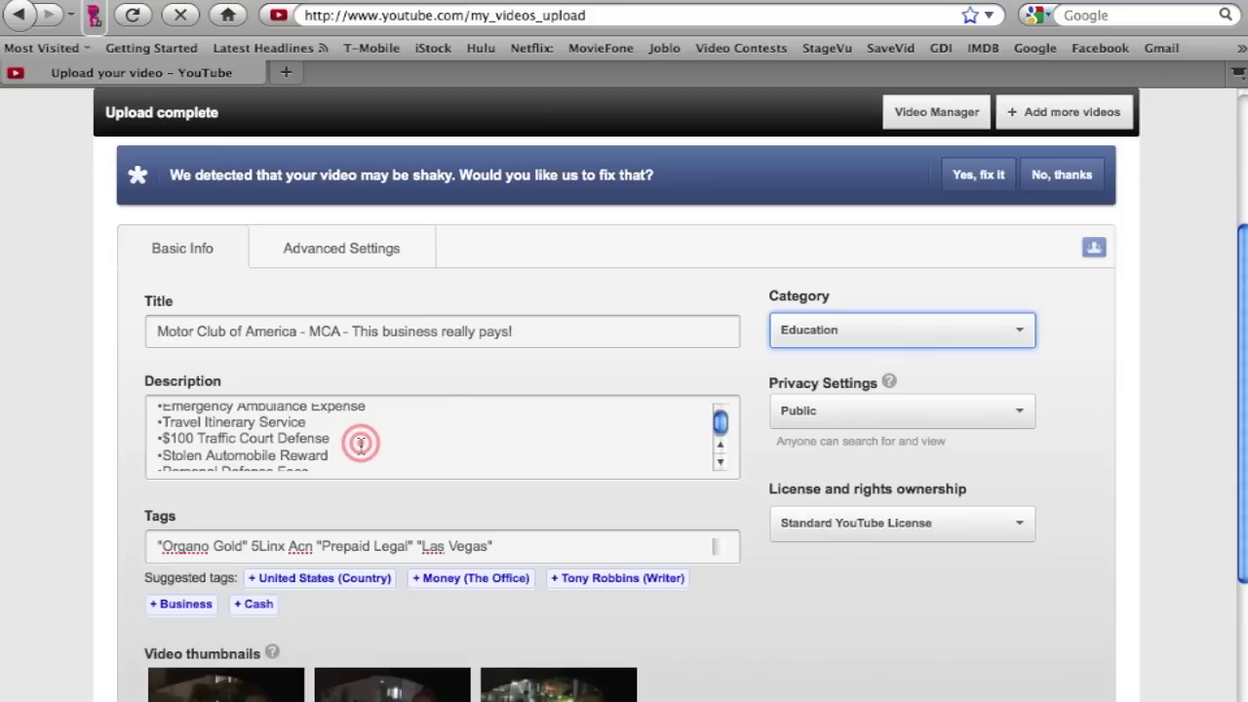
{"action": "scroll", "coordinate": [359, 443], "scroll_direction": "up", "scroll_amount": 5}
{"action": "scroll", "coordinate": [360, 443], "scroll_direction": "down", "scroll_amount": 1}
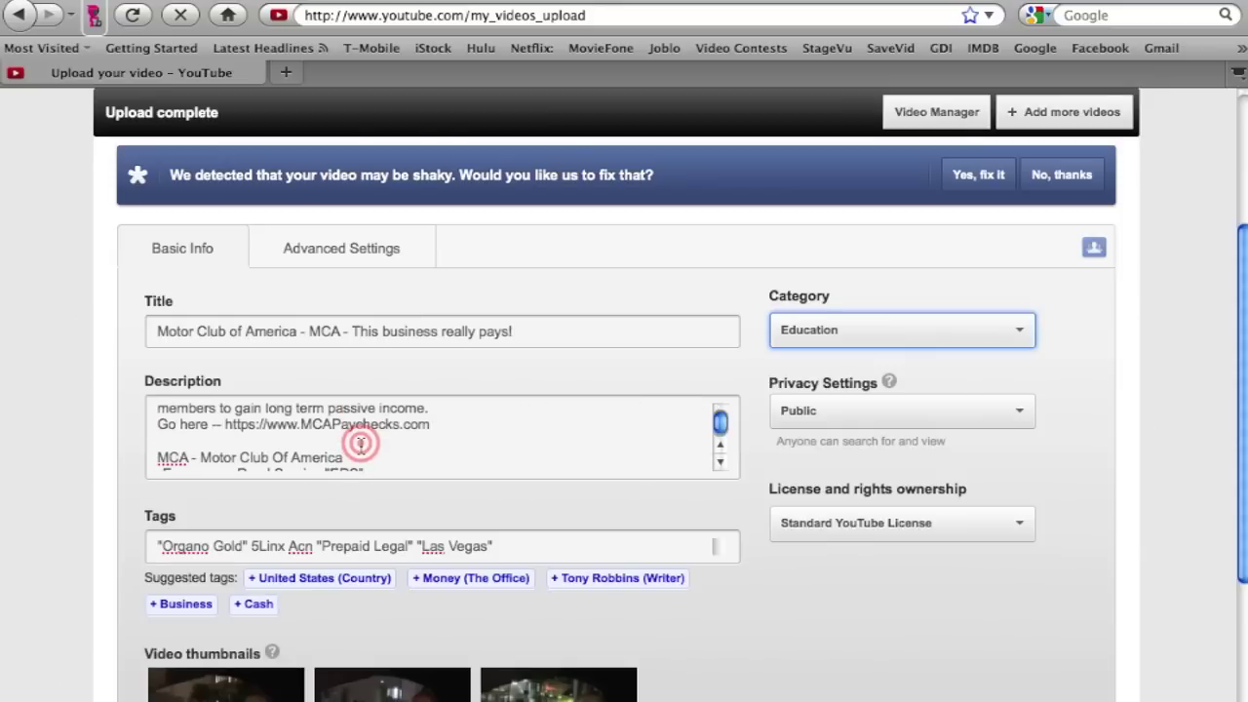
{"action": "scroll", "coordinate": [360, 444], "scroll_direction": "down", "scroll_amount": 2}
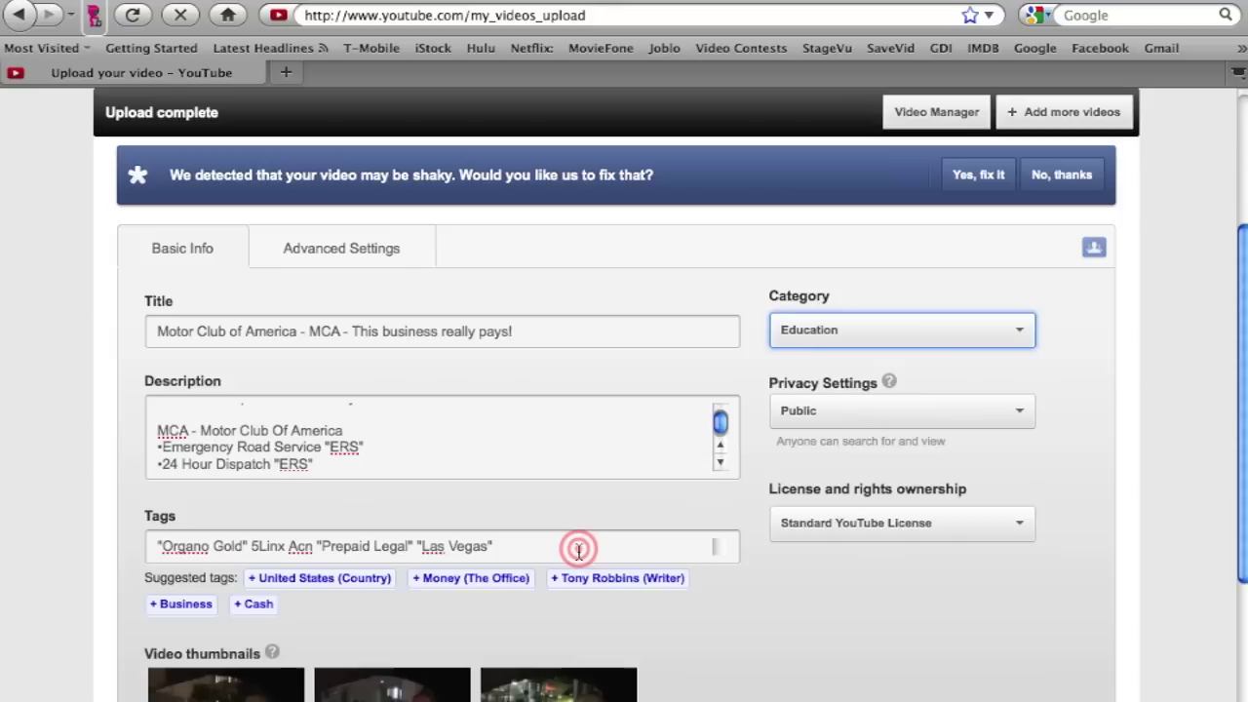
{"action": "left_click", "coordinate": [664, 546]}
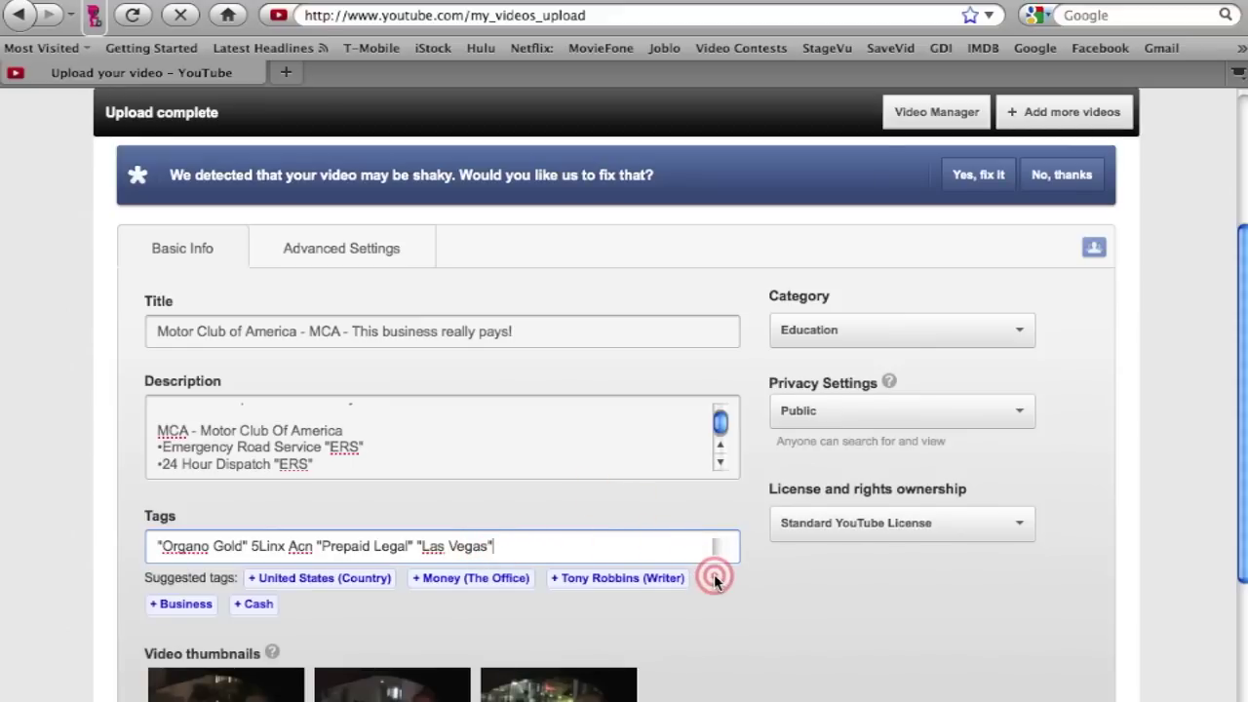
{"action": "scroll", "coordinate": [715, 579], "scroll_direction": "down", "scroll_amount": 1}
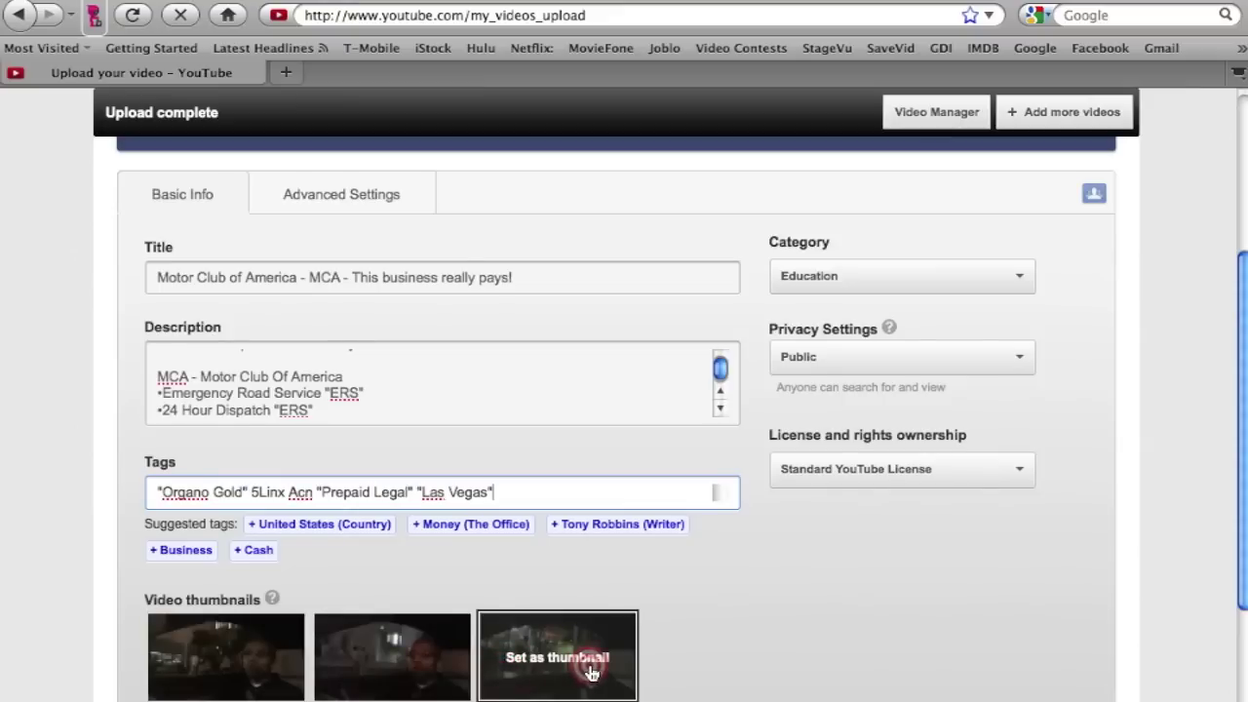
Open the Video Manager from the MyMotorClubOfAmerica account and show its uploads list.
{"action": "scroll", "coordinate": [703, 635], "scroll_direction": "up", "scroll_amount": 5}
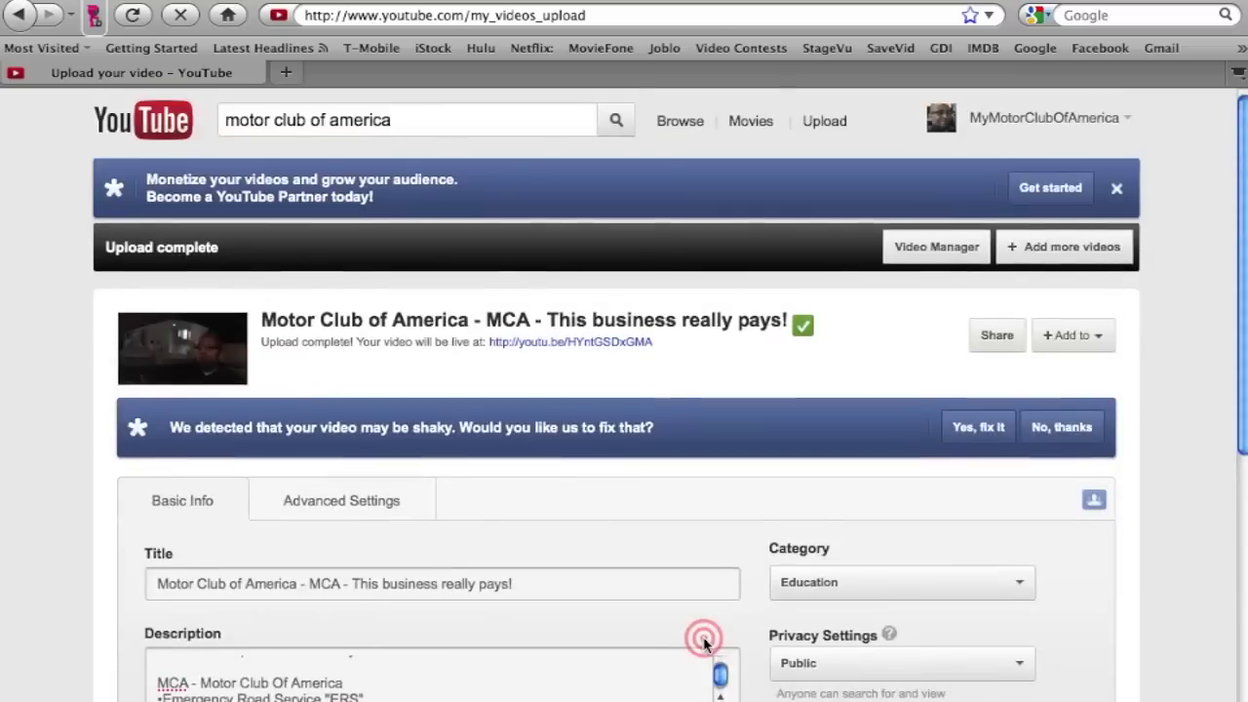
{"action": "left_click", "coordinate": [1022, 122]}
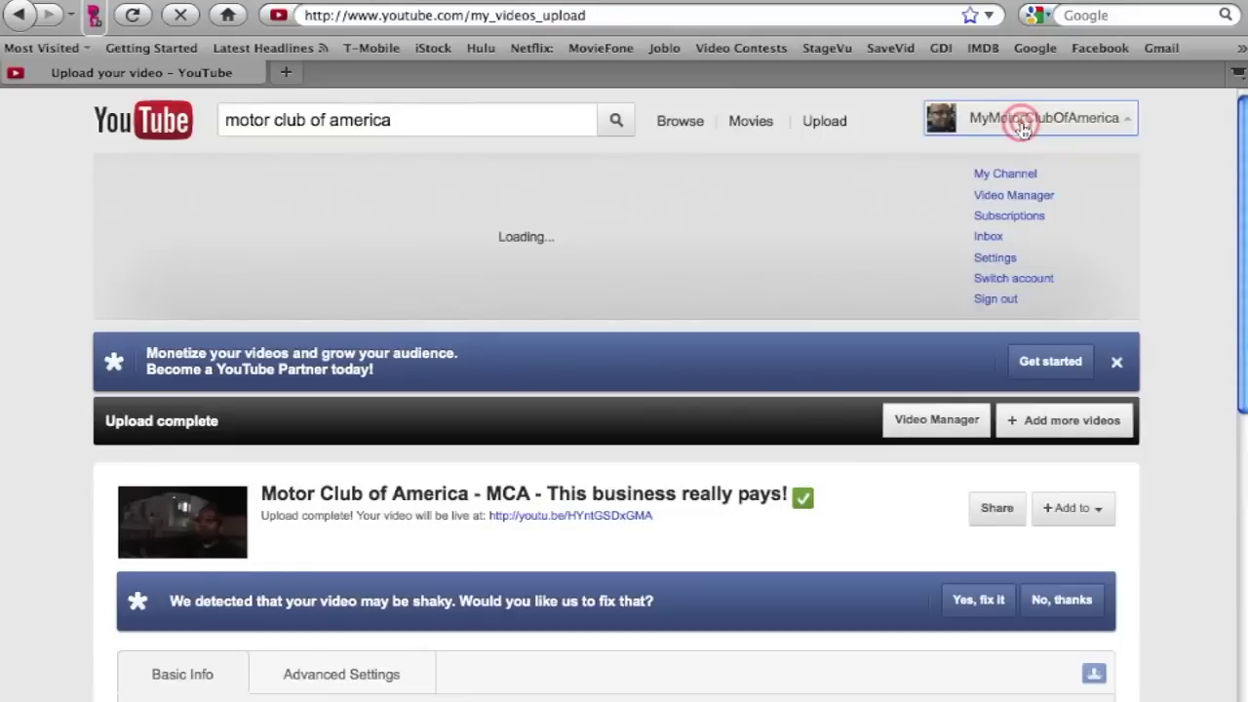
{"action": "left_click", "coordinate": [1000, 198]}
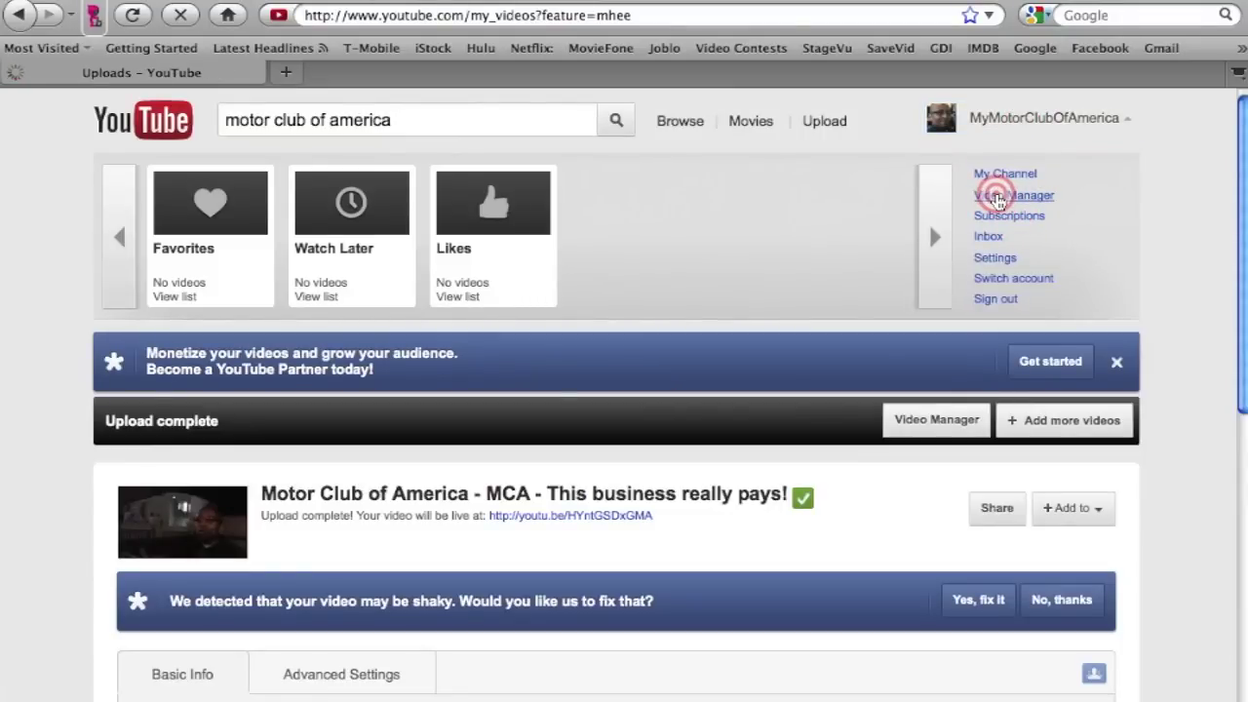
{"action": "scroll", "coordinate": [966, 405], "scroll_direction": "down", "scroll_amount": 1}
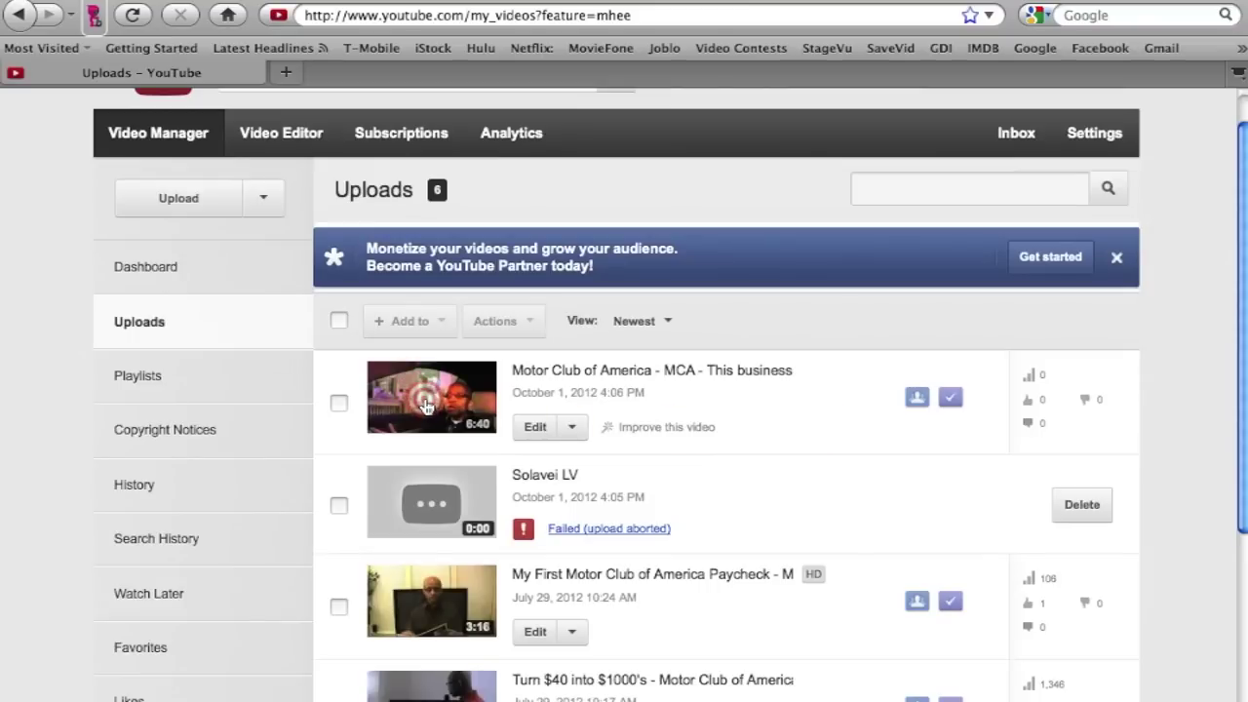
Delete the failed Solavei LV upload from the uploads list and confirm the deletion.
{"action": "left_click", "coordinate": [338, 506]}
{"action": "left_click", "coordinate": [518, 322]}
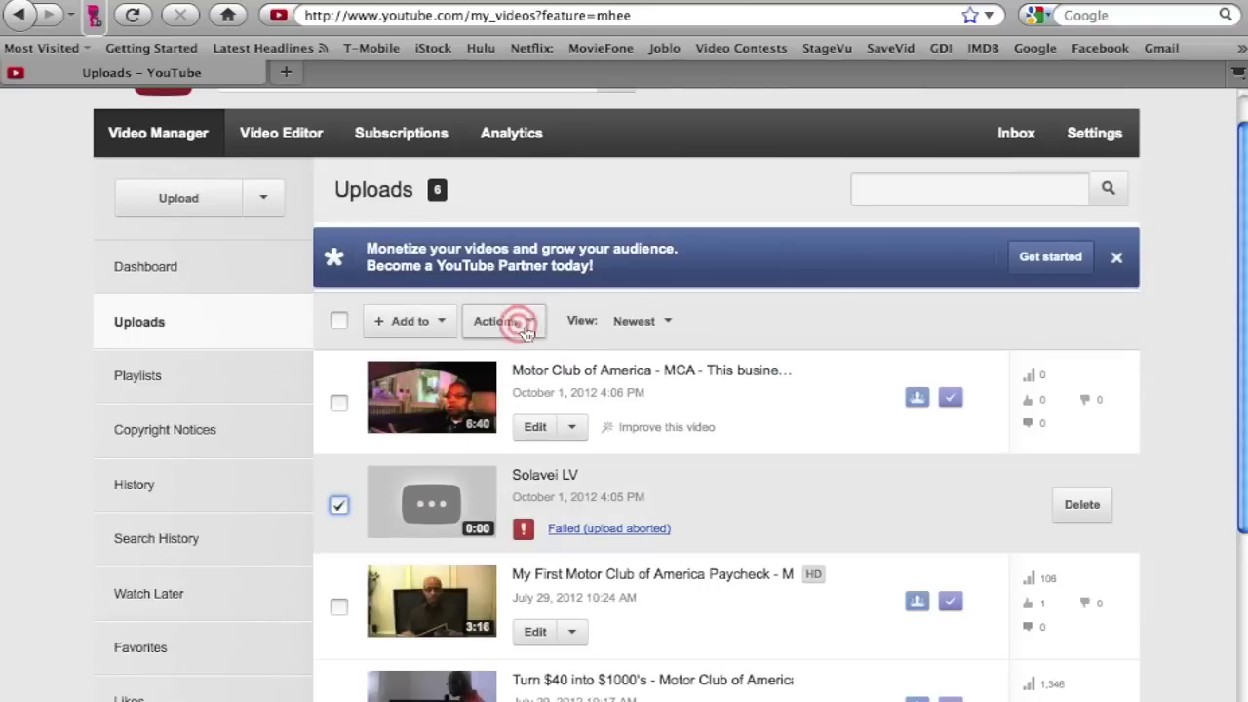
{"action": "left_click", "coordinate": [500, 357]}
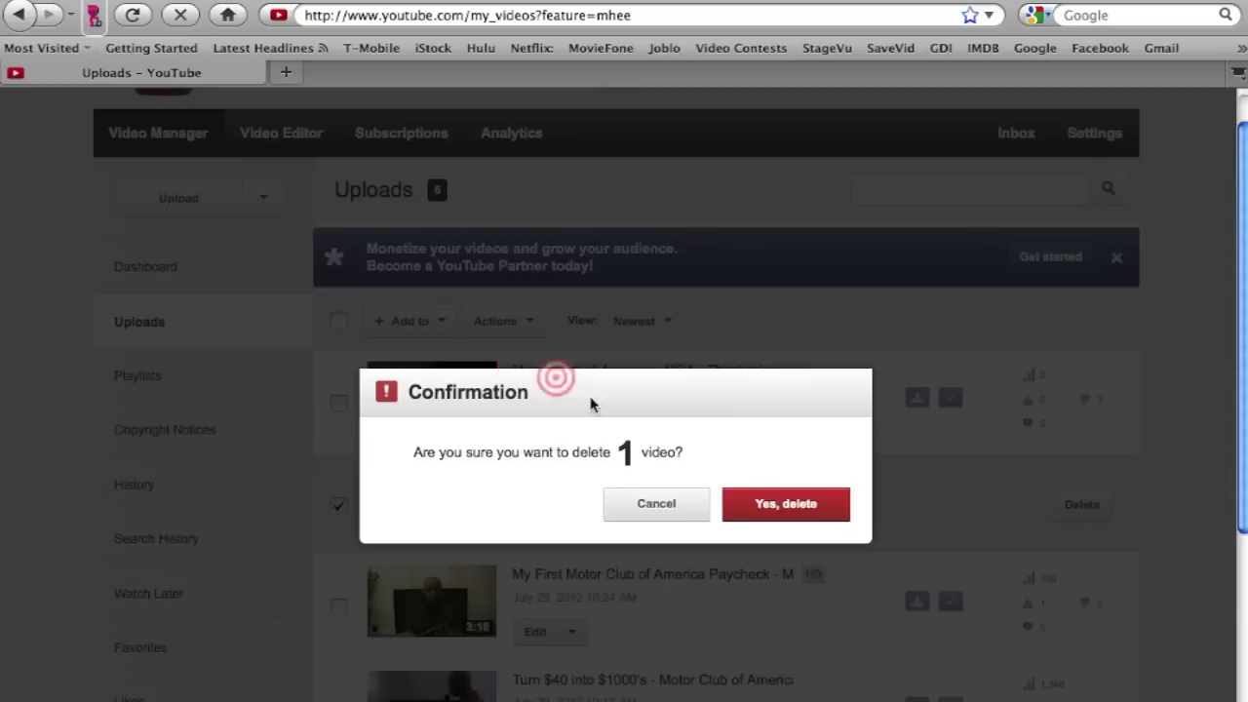
{"action": "left_click", "coordinate": [771, 517]}
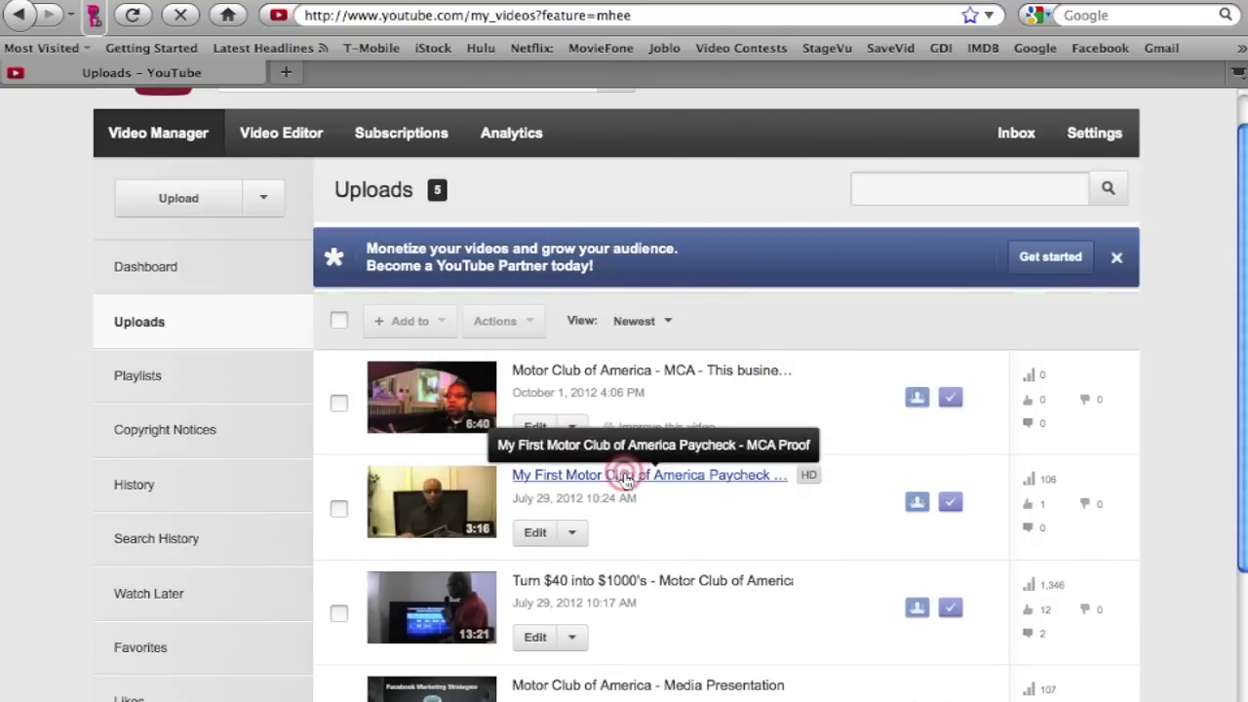
Open the suggested improvement for the newest Motor Club of America upload and accept the shaky-video fix.
{"action": "left_click", "coordinate": [639, 433]}
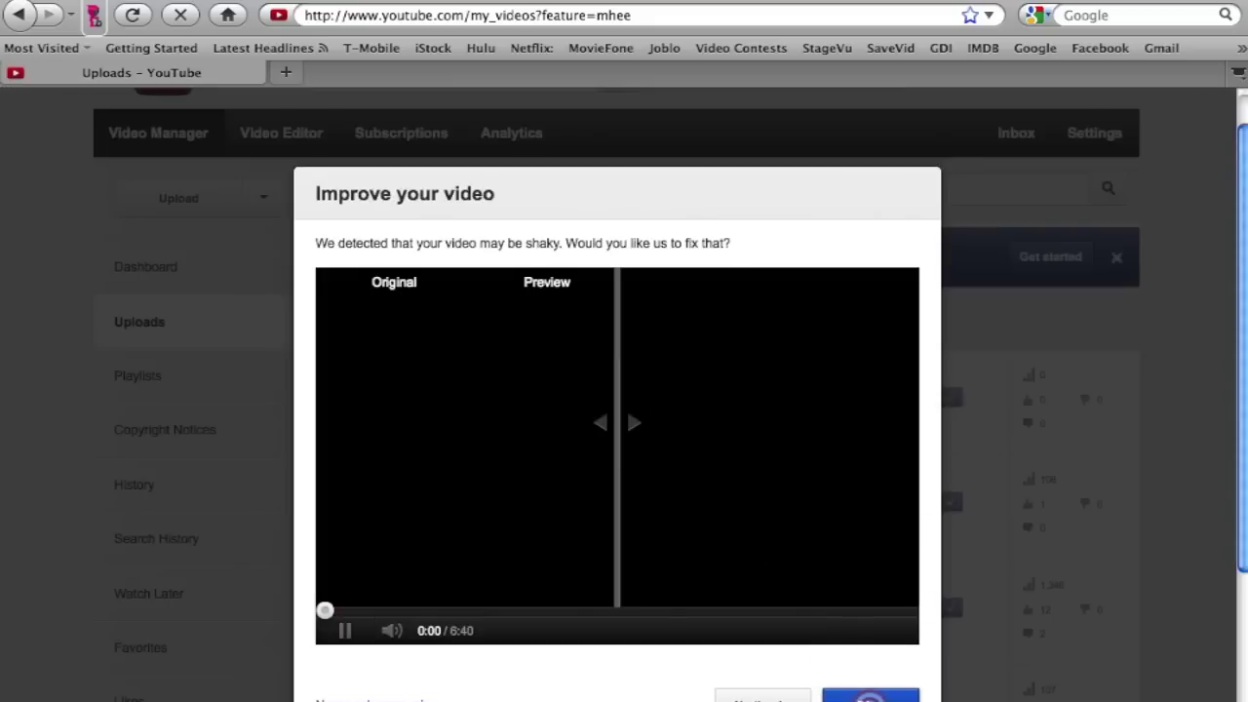
{"action": "left_click", "coordinate": [868, 698]}
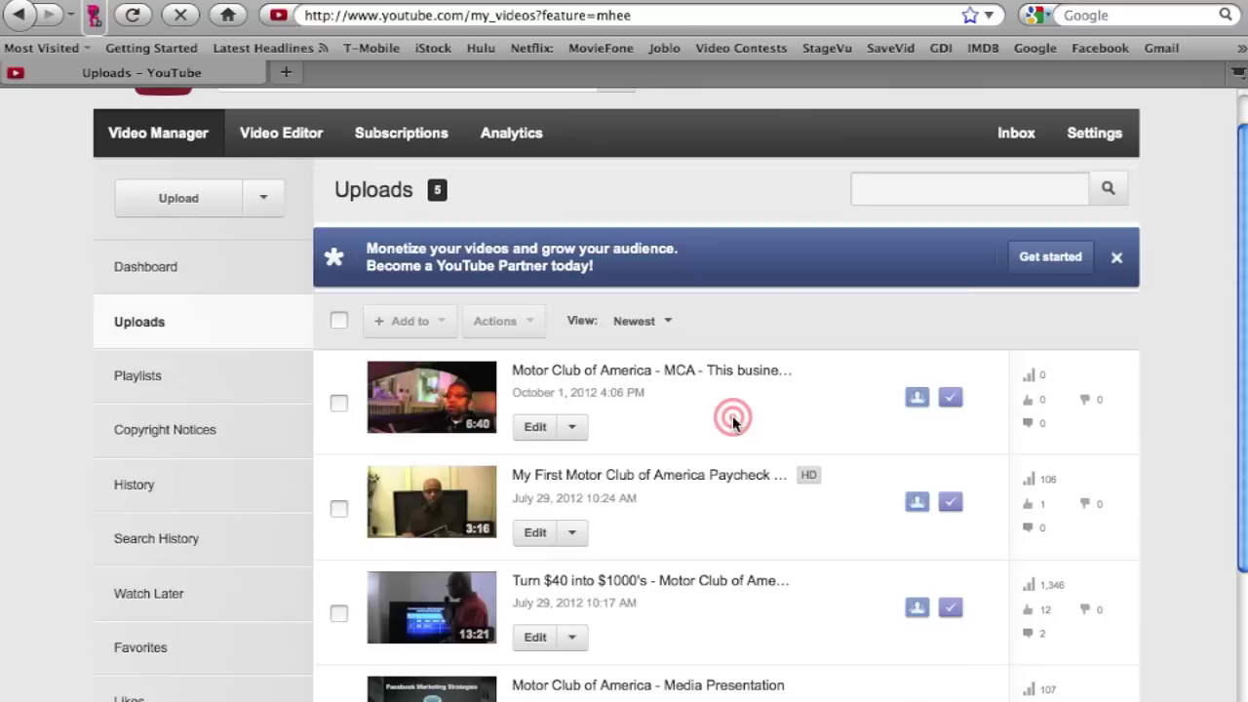
{"action": "scroll", "coordinate": [732, 415], "scroll_direction": "down", "scroll_amount": 2}
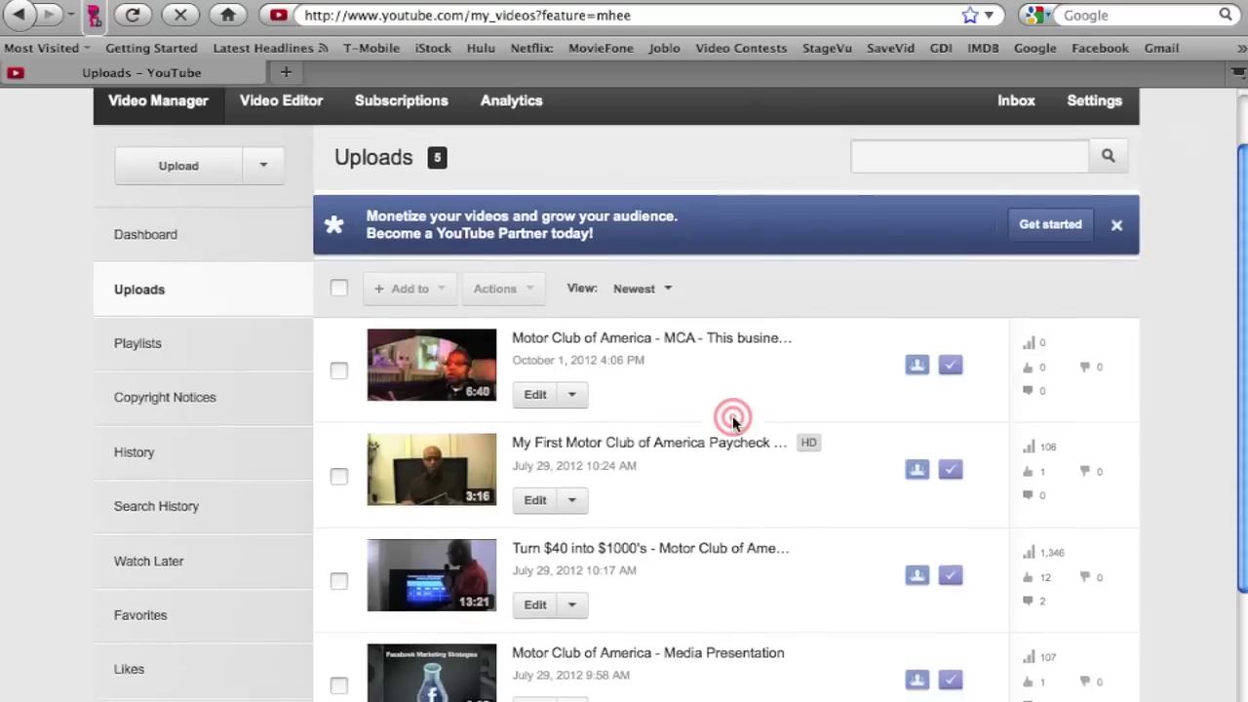
{"action": "scroll", "coordinate": [732, 416], "scroll_direction": "up", "scroll_amount": 4}
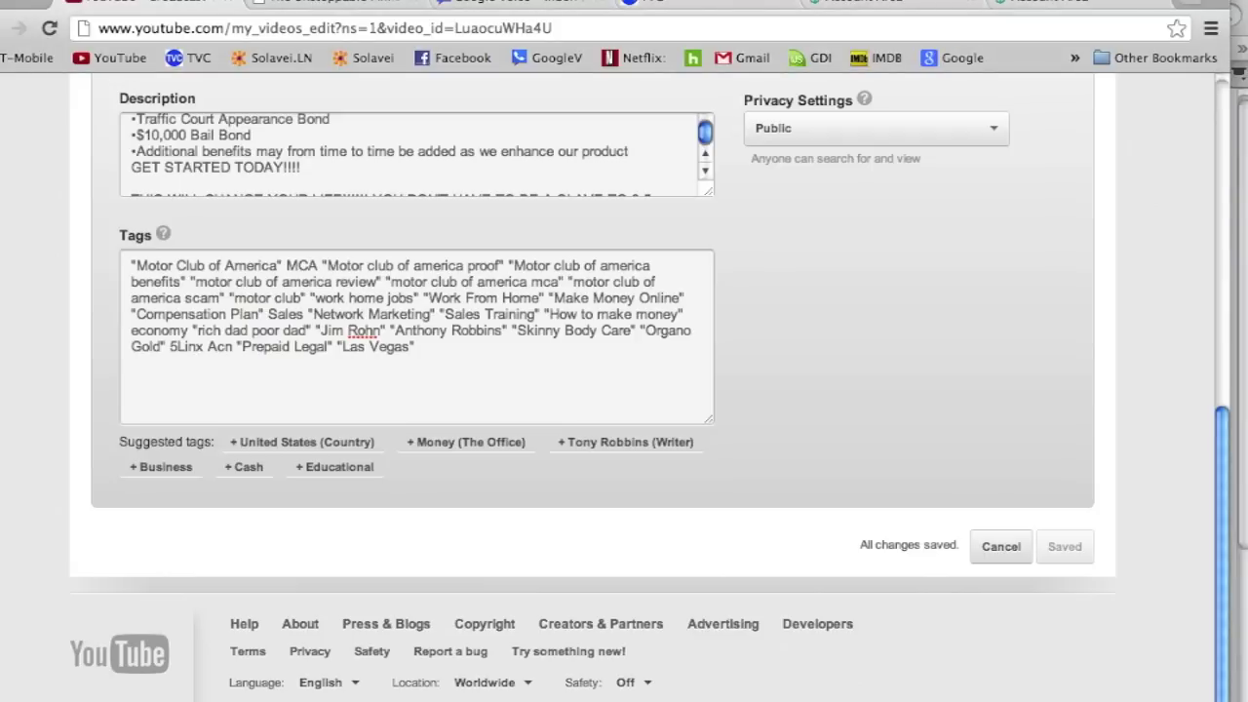
Switch to the existing "Motor Club of America (MCA) - I QUIT" video's edit page in Chrome and open the account options.
{"action": "scroll", "coordinate": [859, 244], "scroll_direction": "up", "scroll_amount": 7}
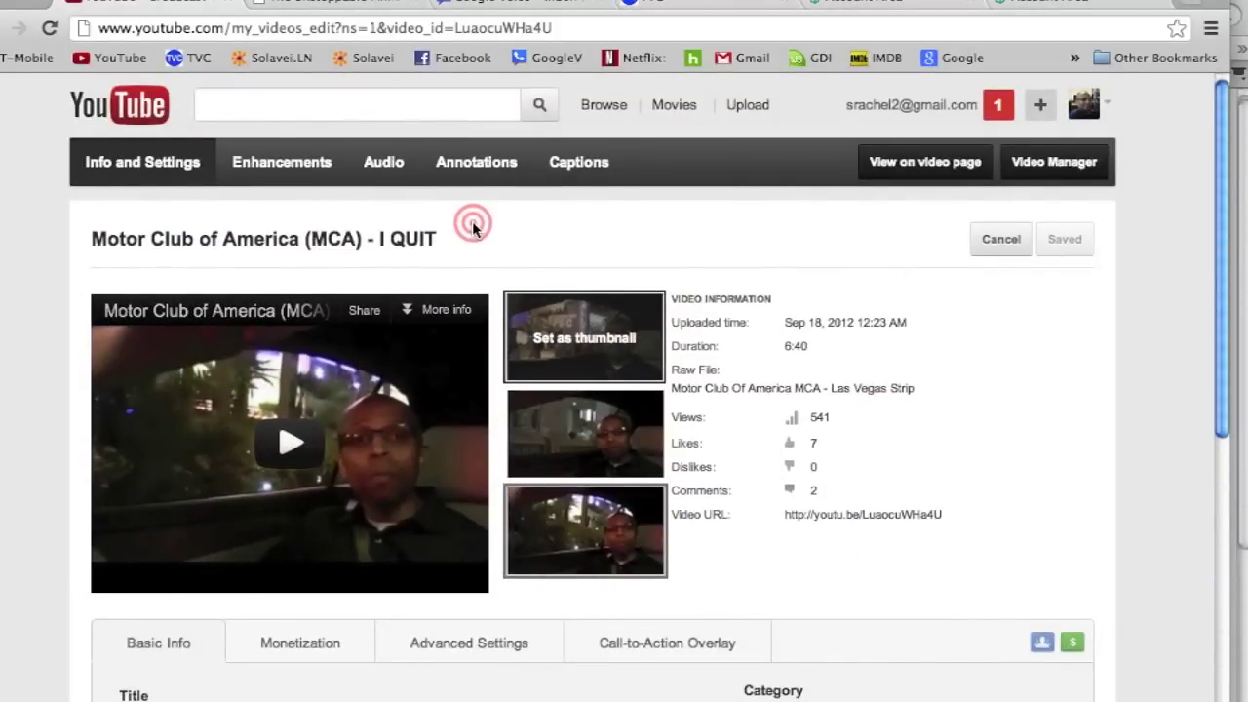
{"action": "left_click", "coordinate": [914, 107]}
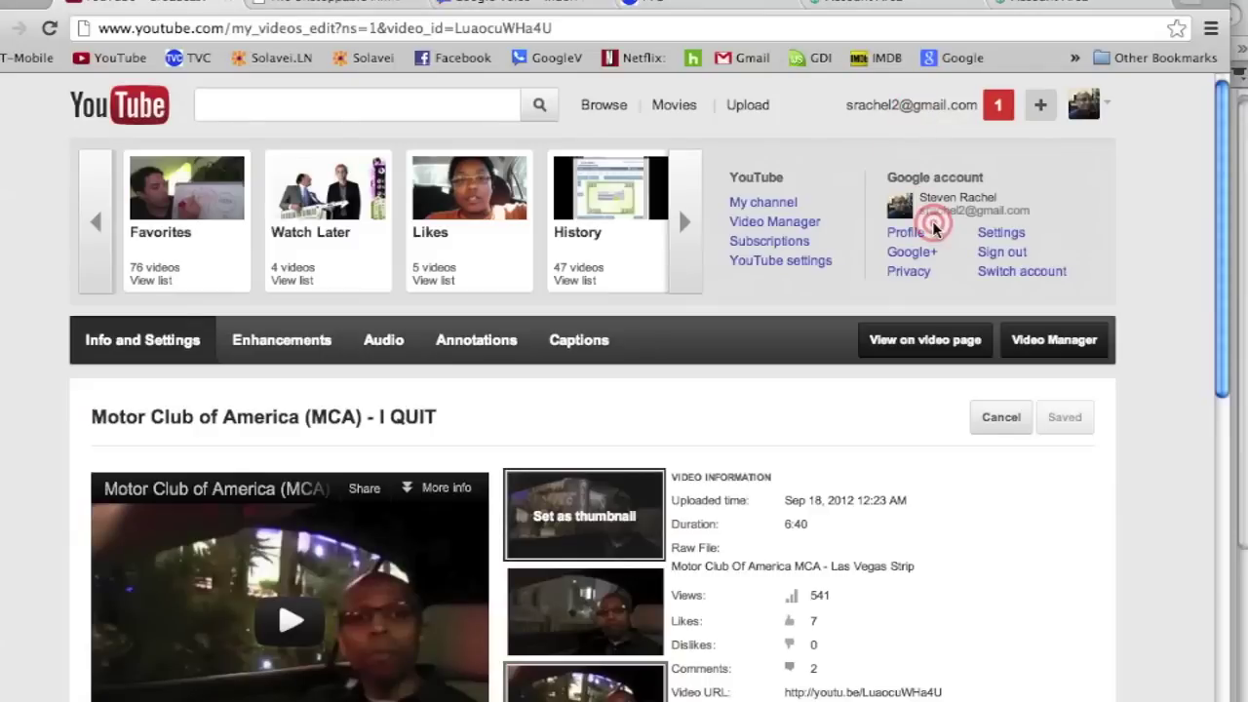